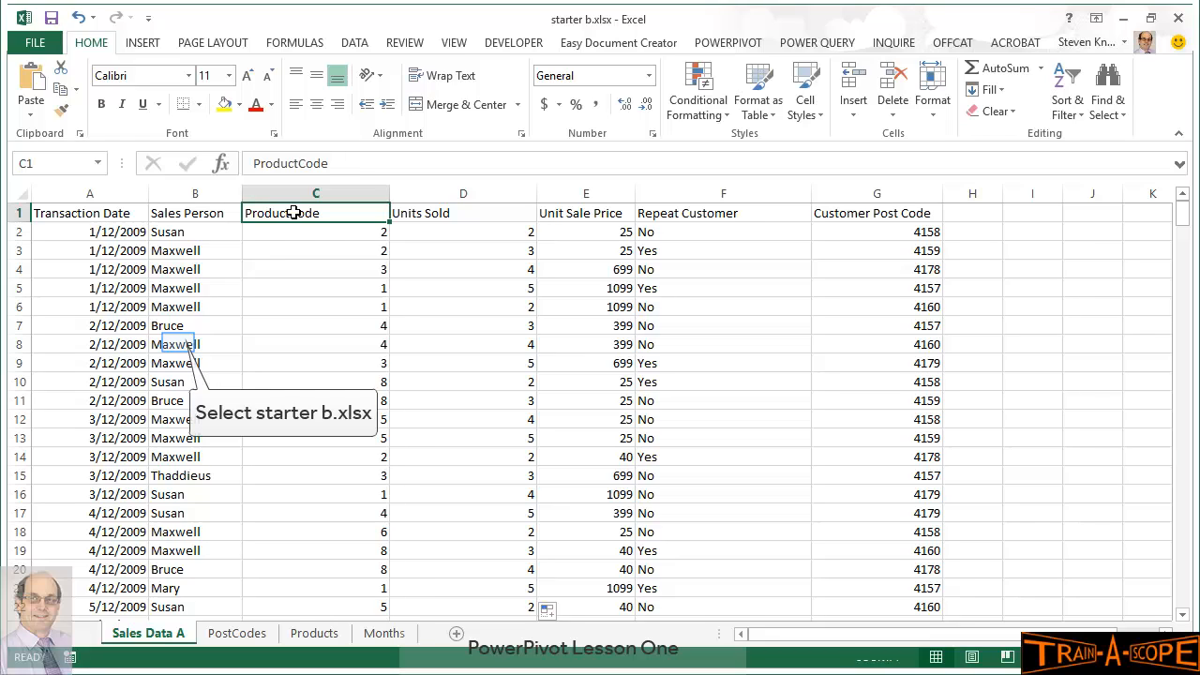
Convert the data range A1:G321 on the Sales Data A sheet into a table with headers
{"action": "left_click", "coordinate": [179, 346]}
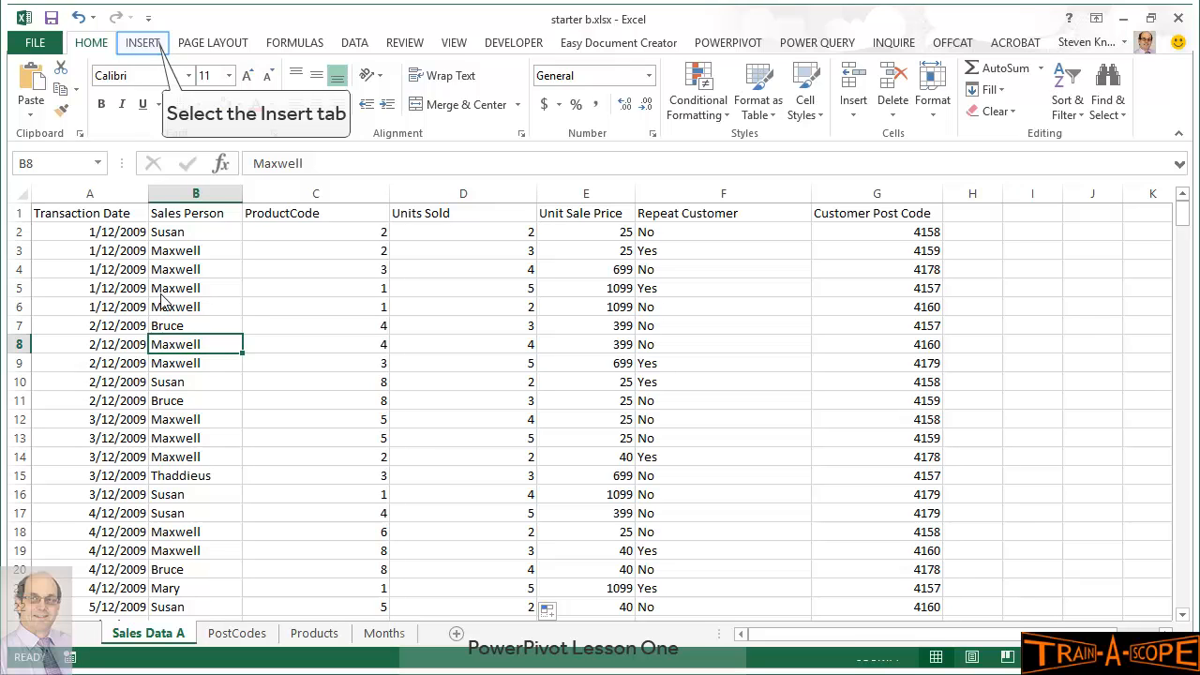
{"action": "left_click", "coordinate": [145, 44]}
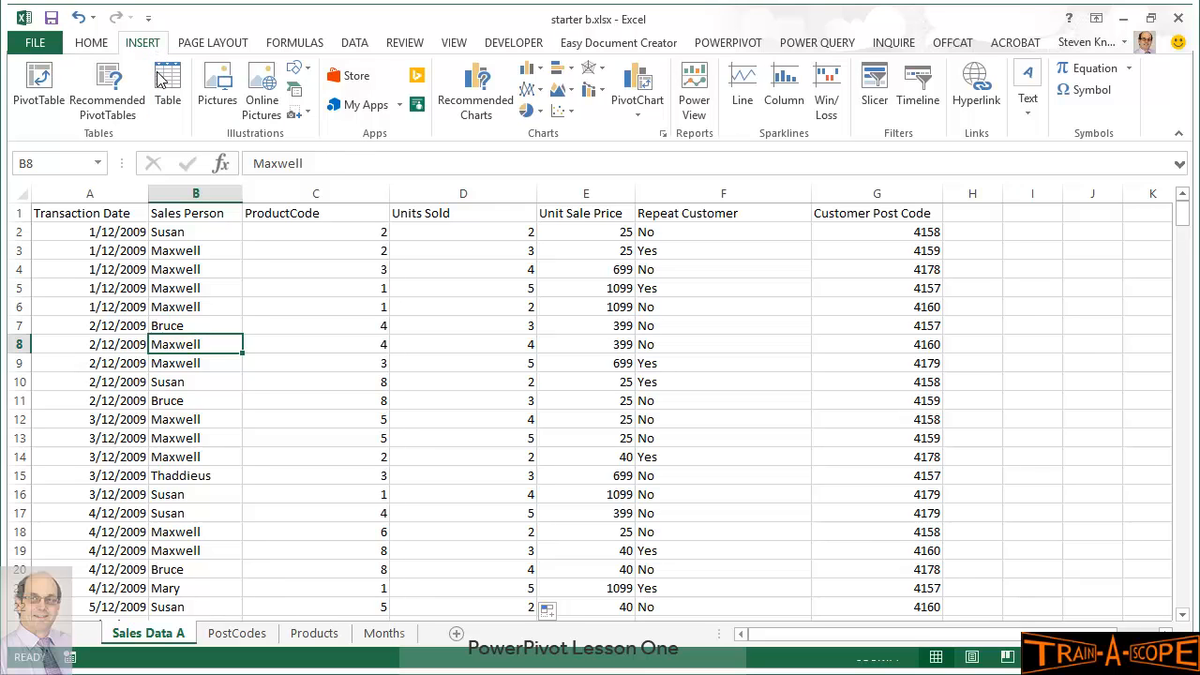
{"action": "left_click", "coordinate": [158, 85]}
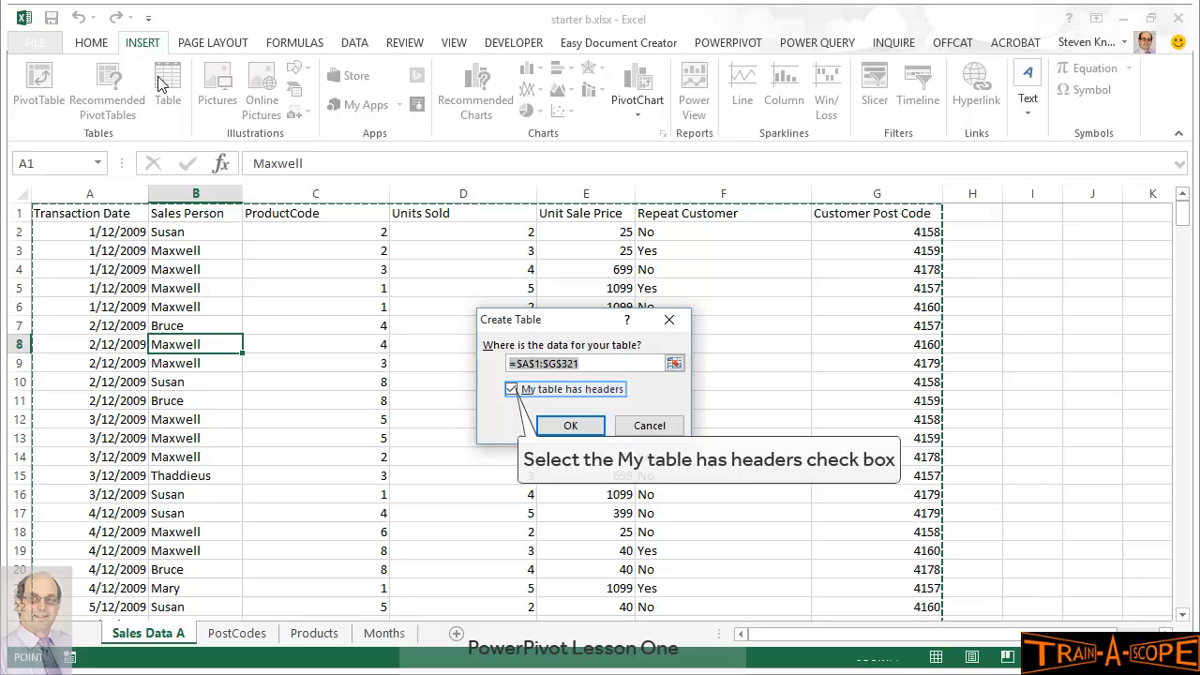
{"action": "left_click", "coordinate": [511, 390]}
{"action": "left_click", "coordinate": [511, 391]}
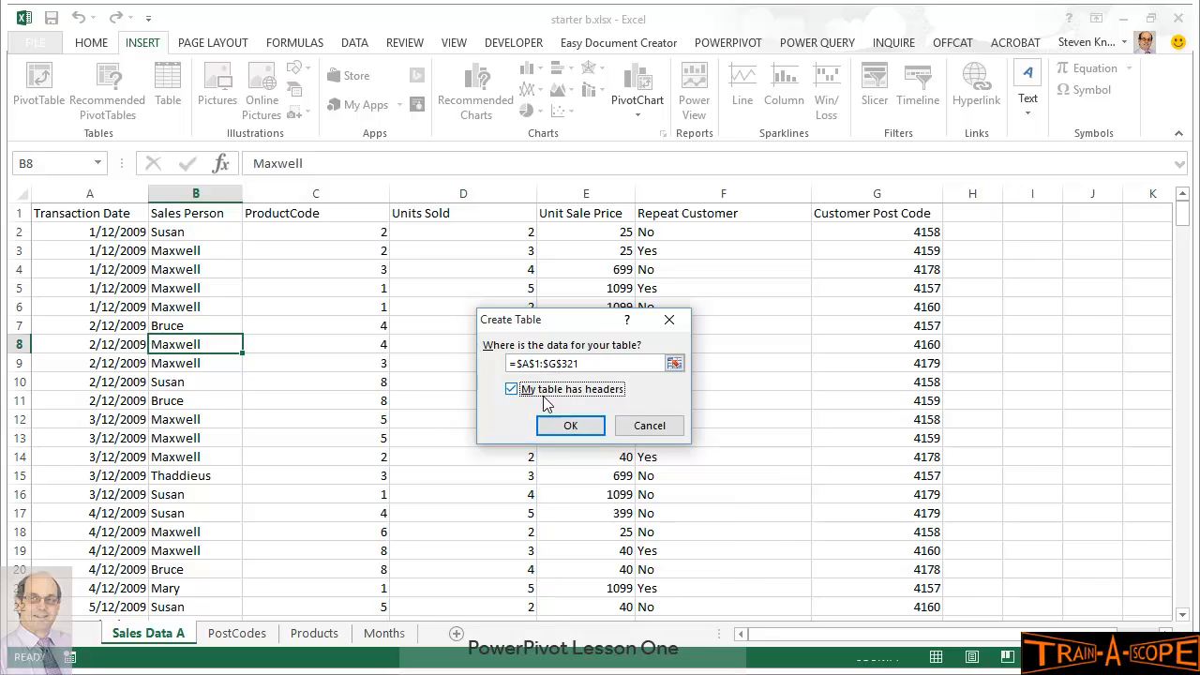
{"action": "left_click", "coordinate": [566, 427]}
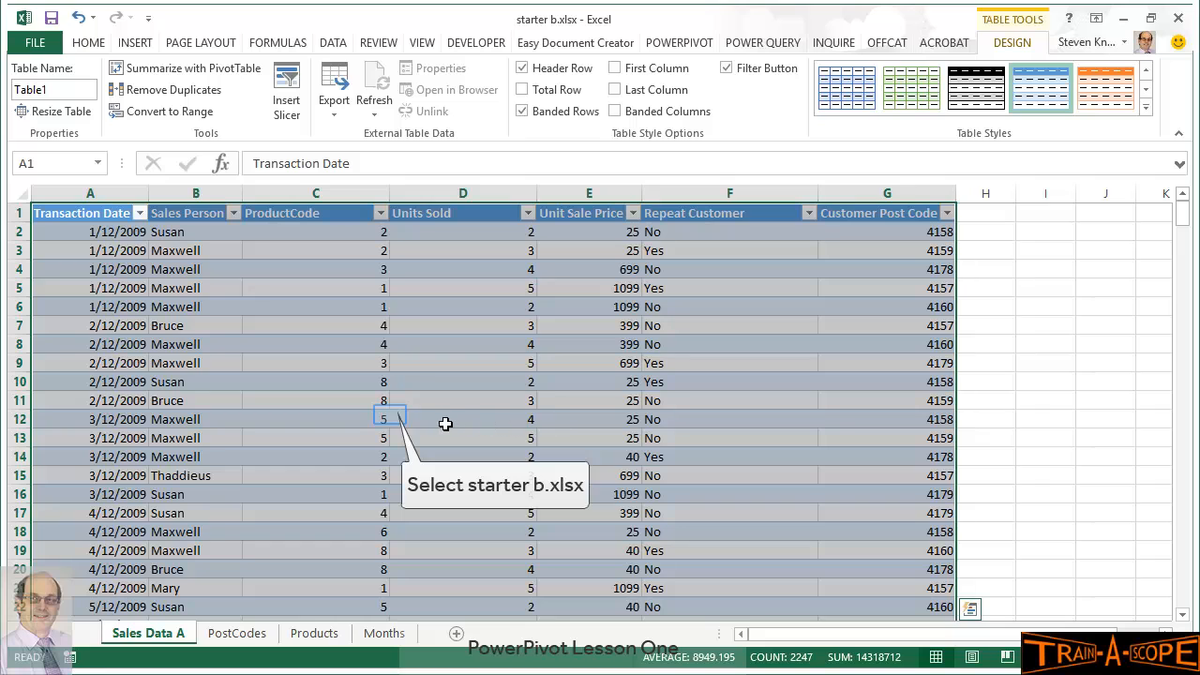
Name the sales table on the Sales Data A sheet SalesData
{"action": "left_click", "coordinate": [395, 419]}
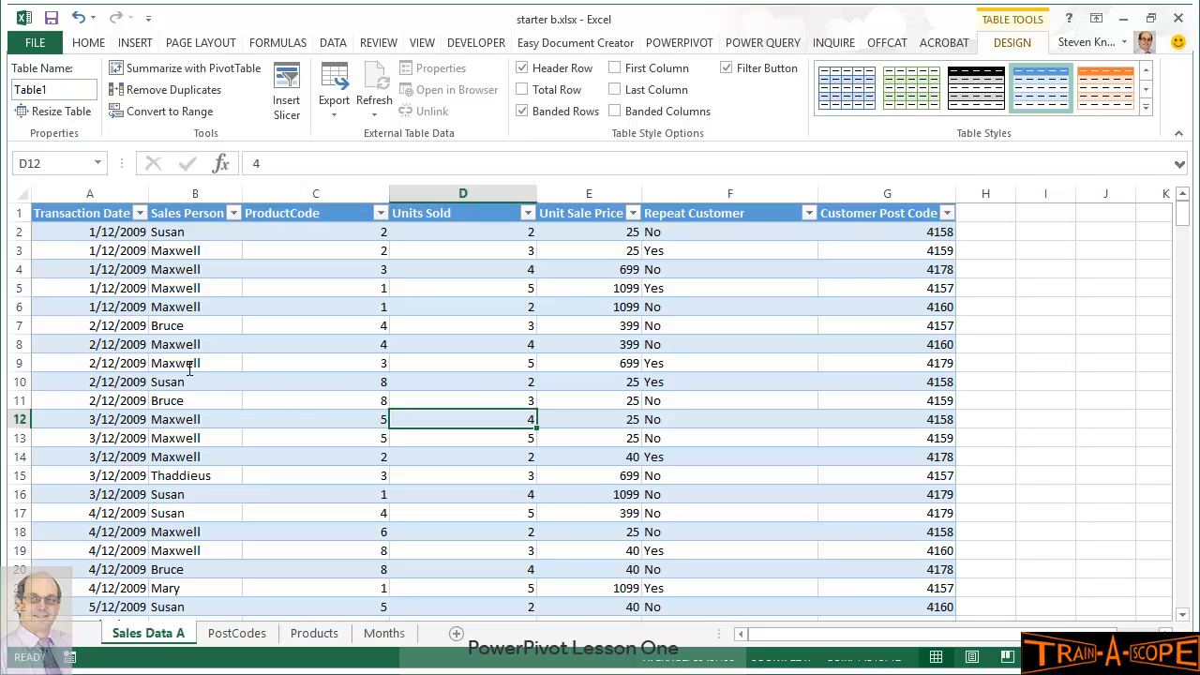
{"action": "left_click", "coordinate": [61, 91]}
{"action": "type", "text": "SalesData"}
{"action": "key", "text": "Return"}
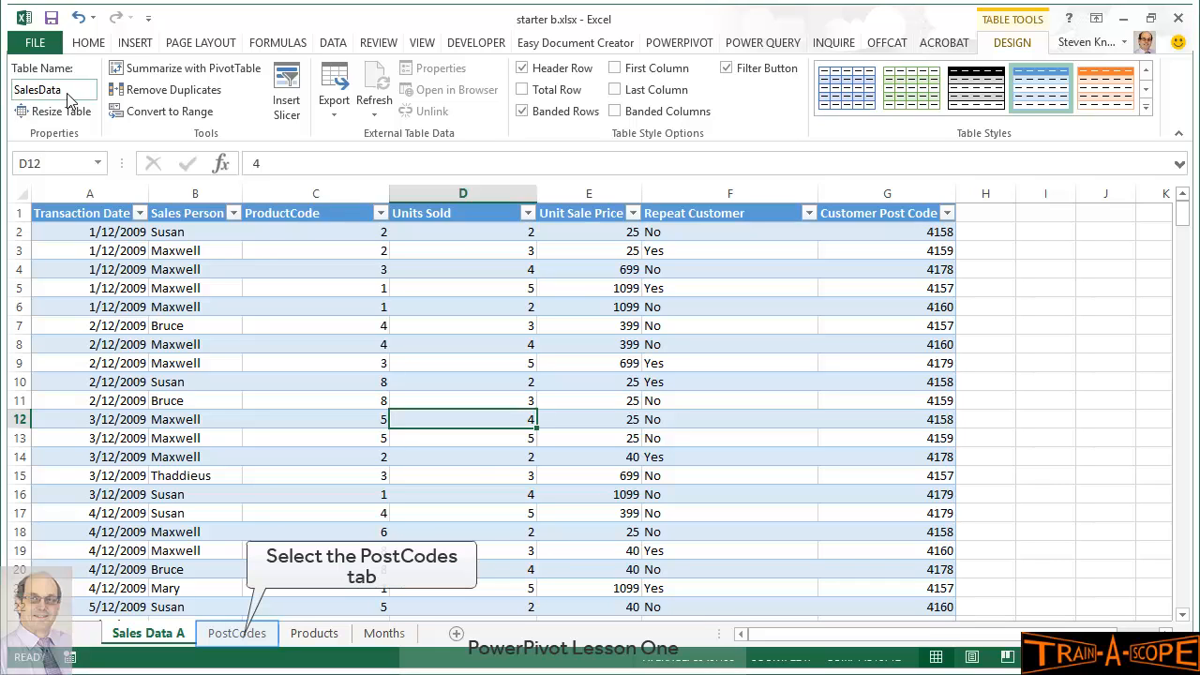
Convert the postcode and location range A1:B7 on the PostCodes sheet into a table with headers
{"action": "left_click", "coordinate": [237, 635]}
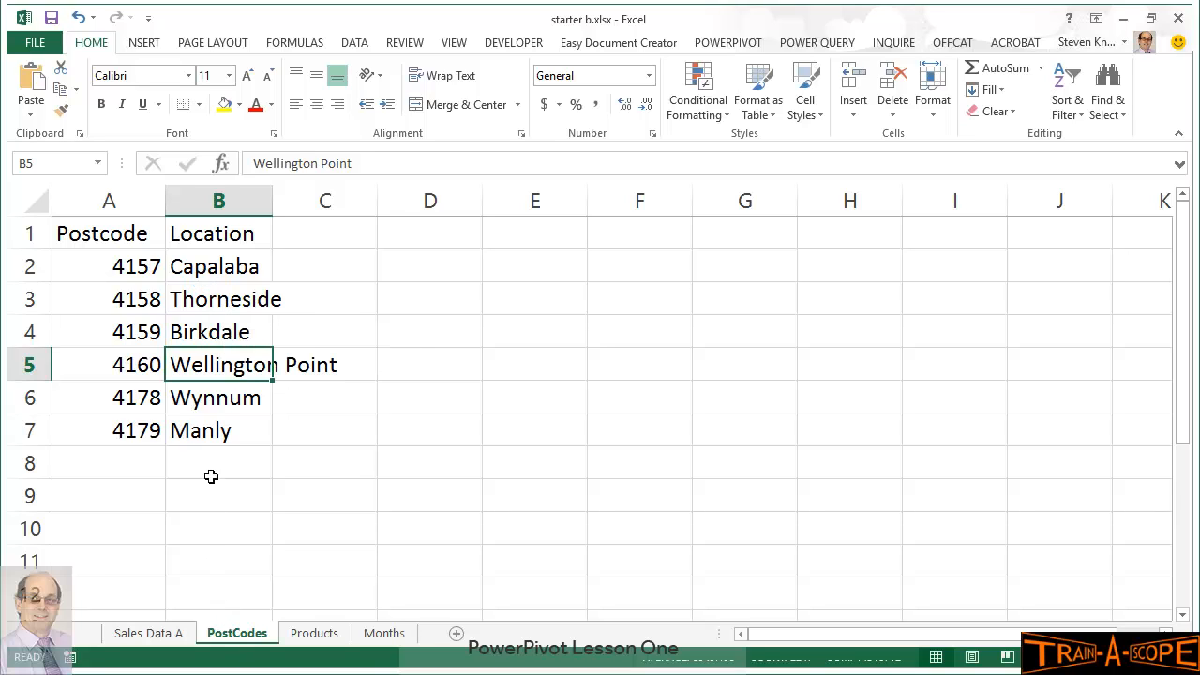
{"action": "left_click", "coordinate": [205, 278]}
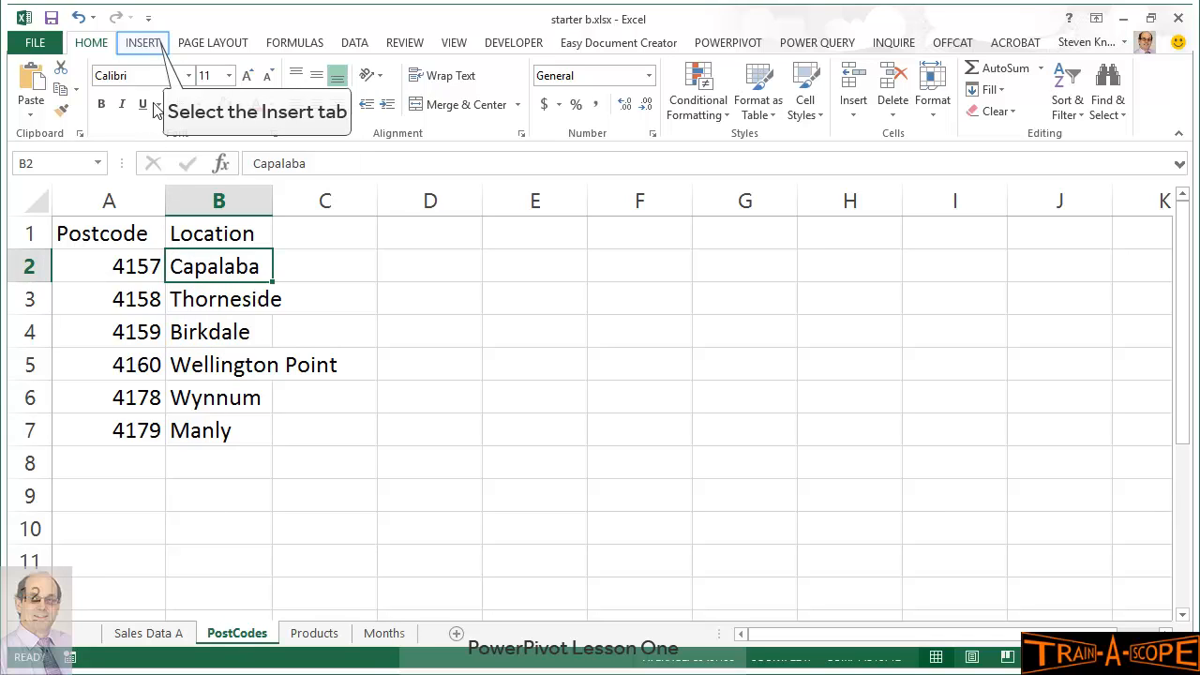
{"action": "left_click", "coordinate": [152, 43]}
{"action": "left_click", "coordinate": [167, 91]}
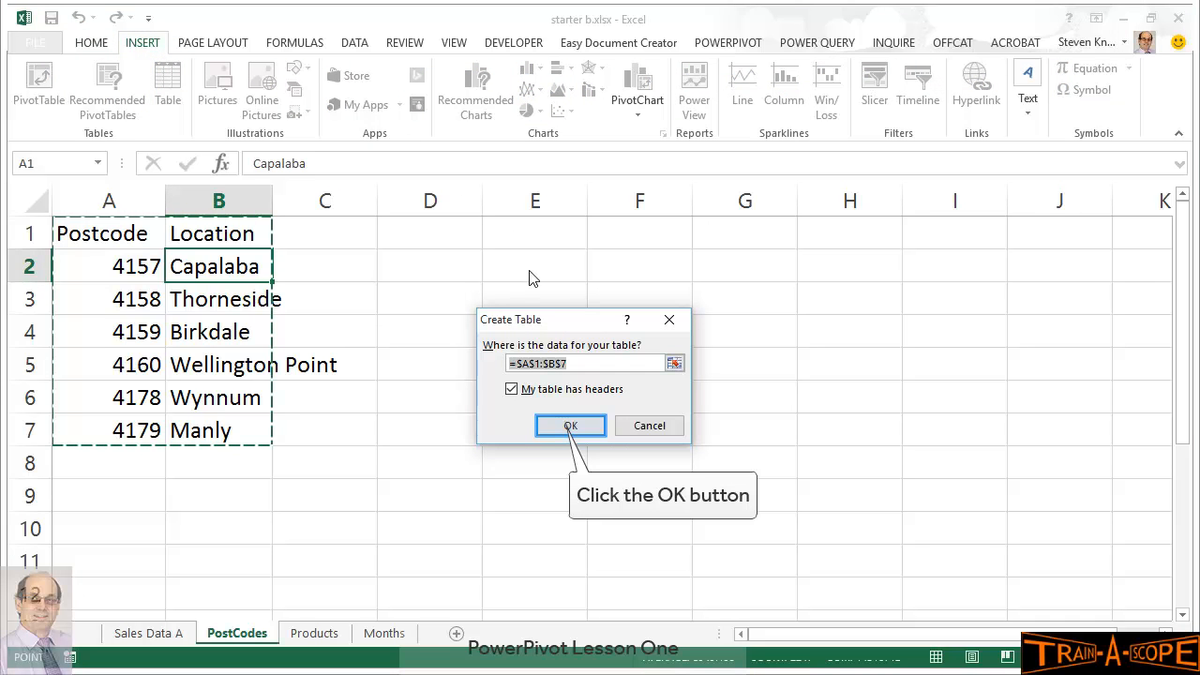
{"action": "left_click", "coordinate": [562, 427]}
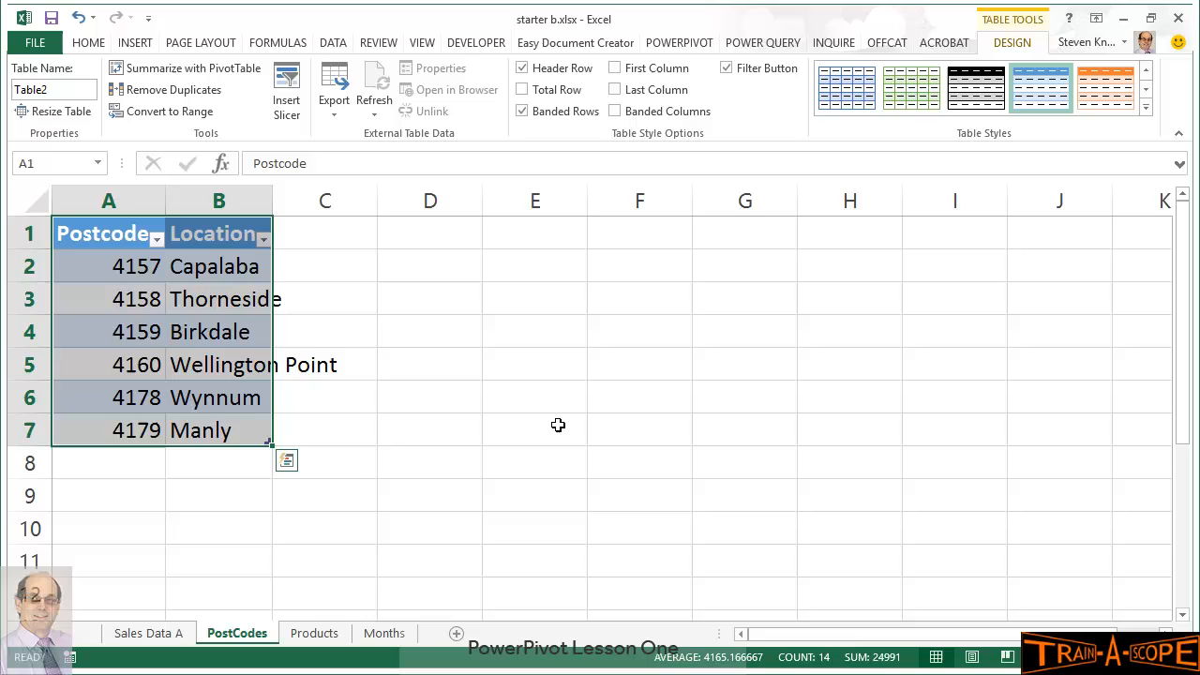
Name the table on the PostCodes sheet Postcodes
{"action": "left_click", "coordinate": [205, 368]}
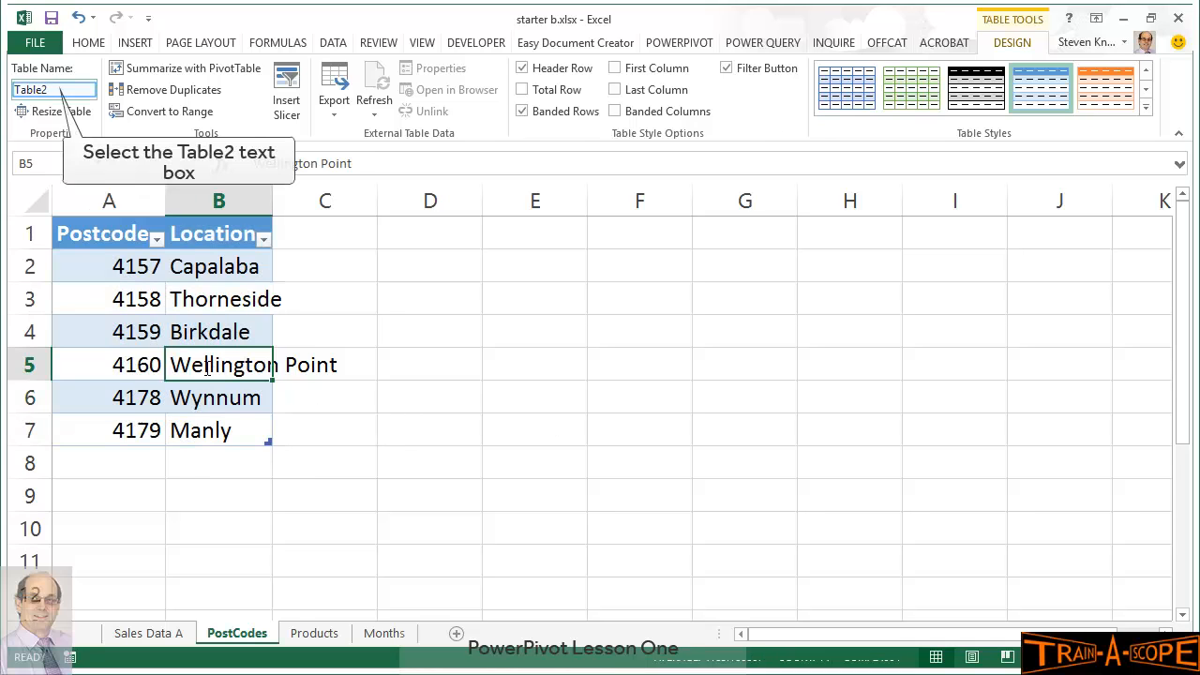
{"action": "left_click", "coordinate": [53, 95]}
{"action": "type", "text": "P"}
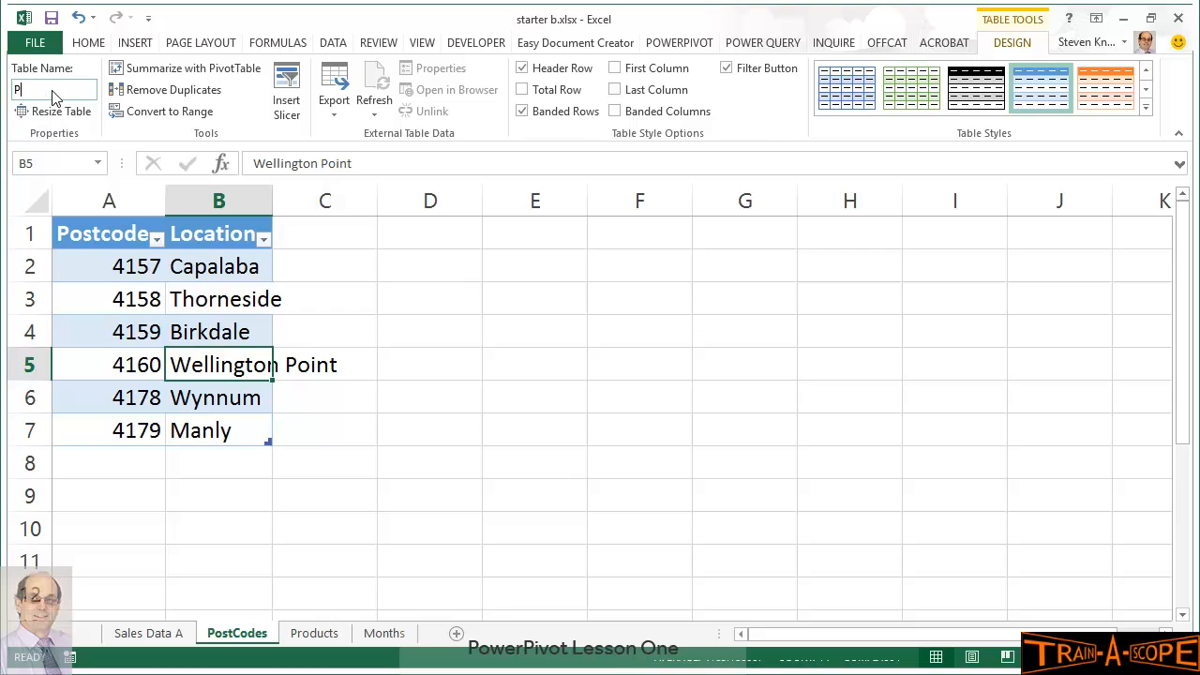
{"action": "type", "text": "ostcodes"}
{"action": "key", "text": "Return"}
Convert the product range A1:C10 on the Products sheet into a table with headers
{"action": "left_click", "coordinate": [324, 635]}
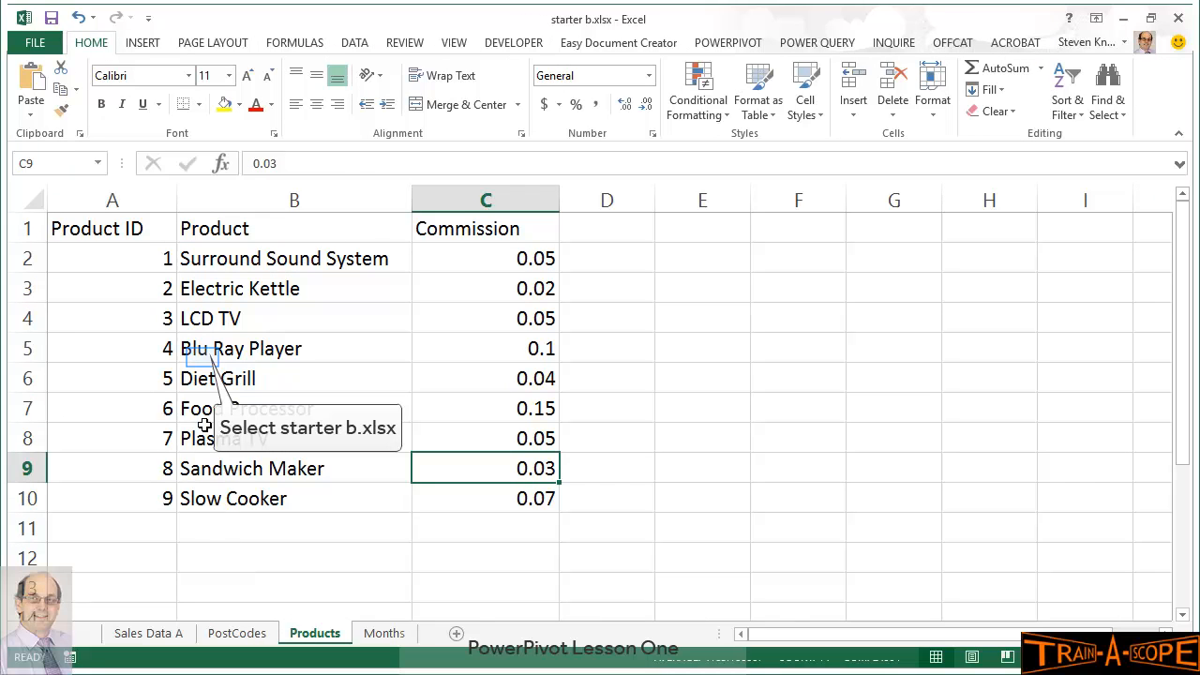
{"action": "left_click", "coordinate": [201, 355]}
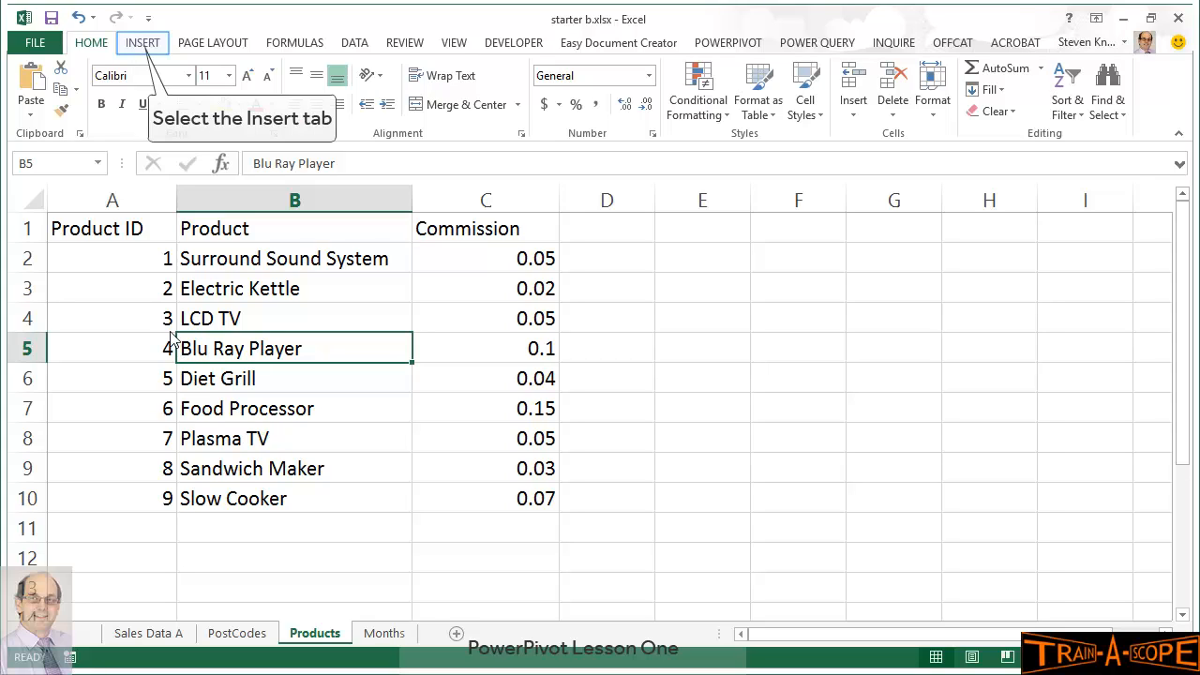
{"action": "left_click", "coordinate": [140, 44]}
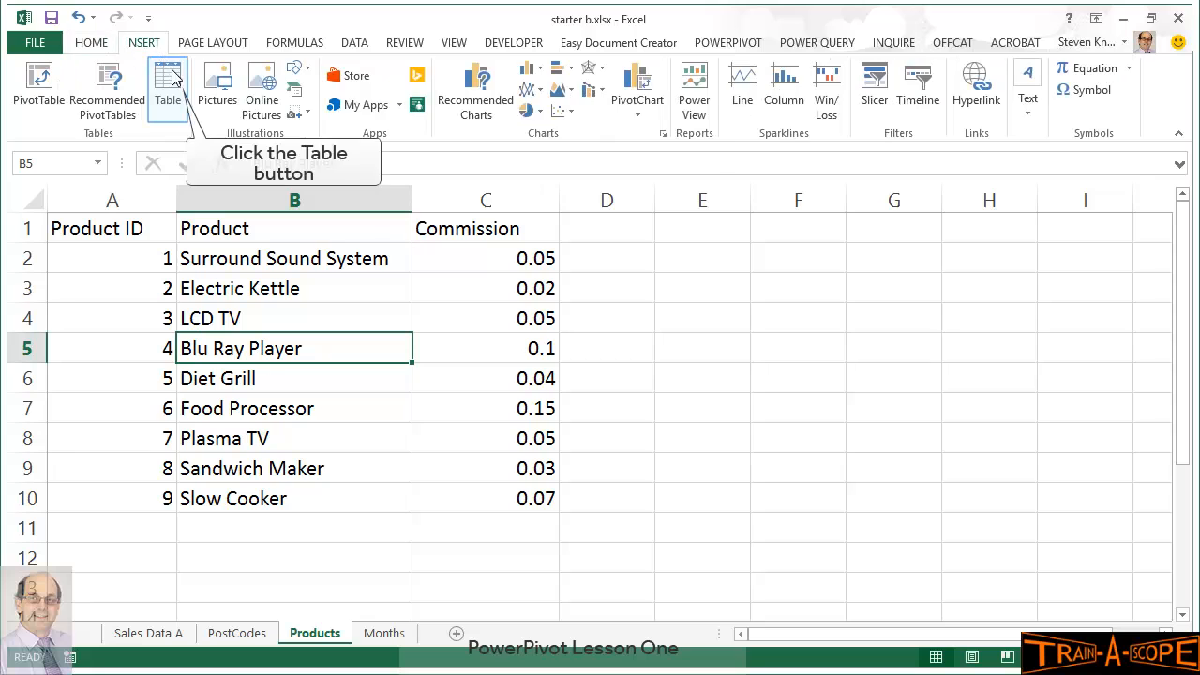
{"action": "left_click", "coordinate": [173, 94]}
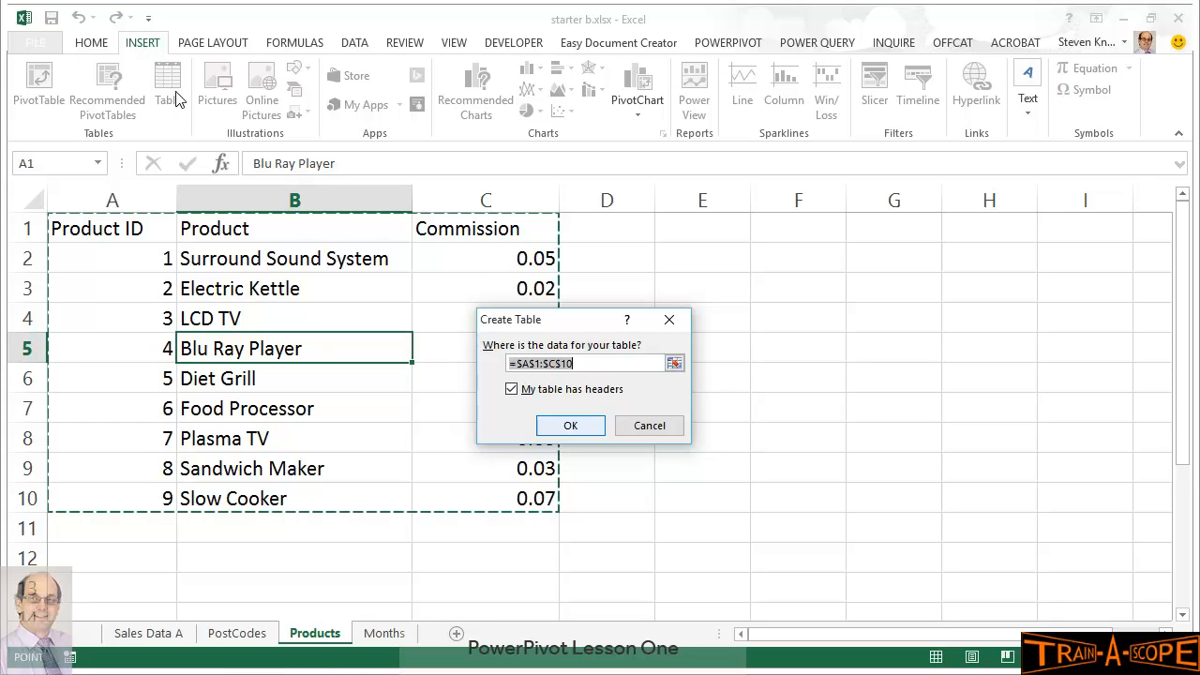
{"action": "left_click", "coordinate": [573, 426]}
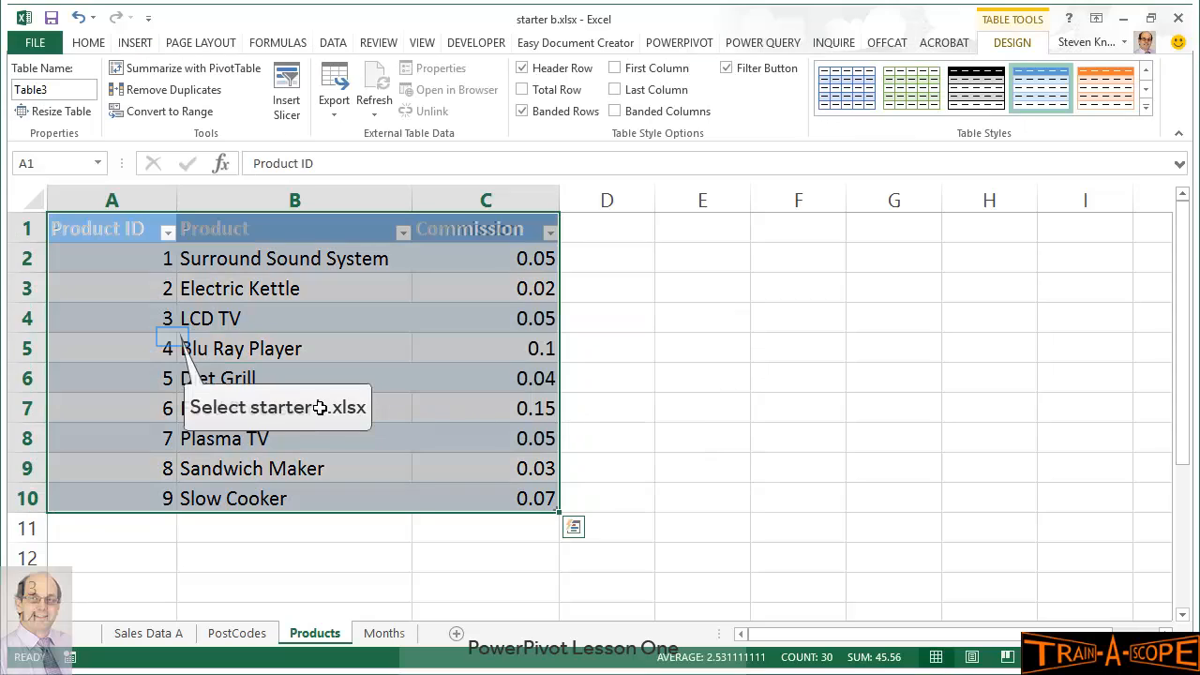
Name the table on the Products sheet ProductInfo
{"action": "left_click", "coordinate": [173, 345]}
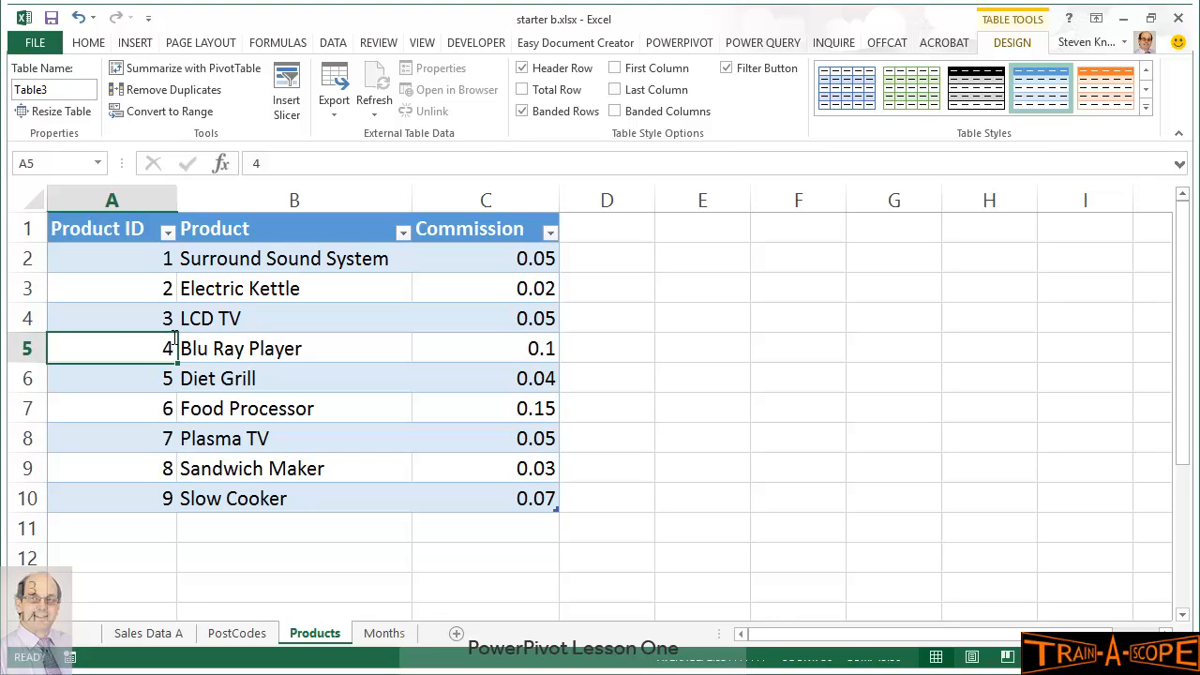
{"action": "left_click", "coordinate": [67, 89]}
{"action": "key", "text": "Home"}
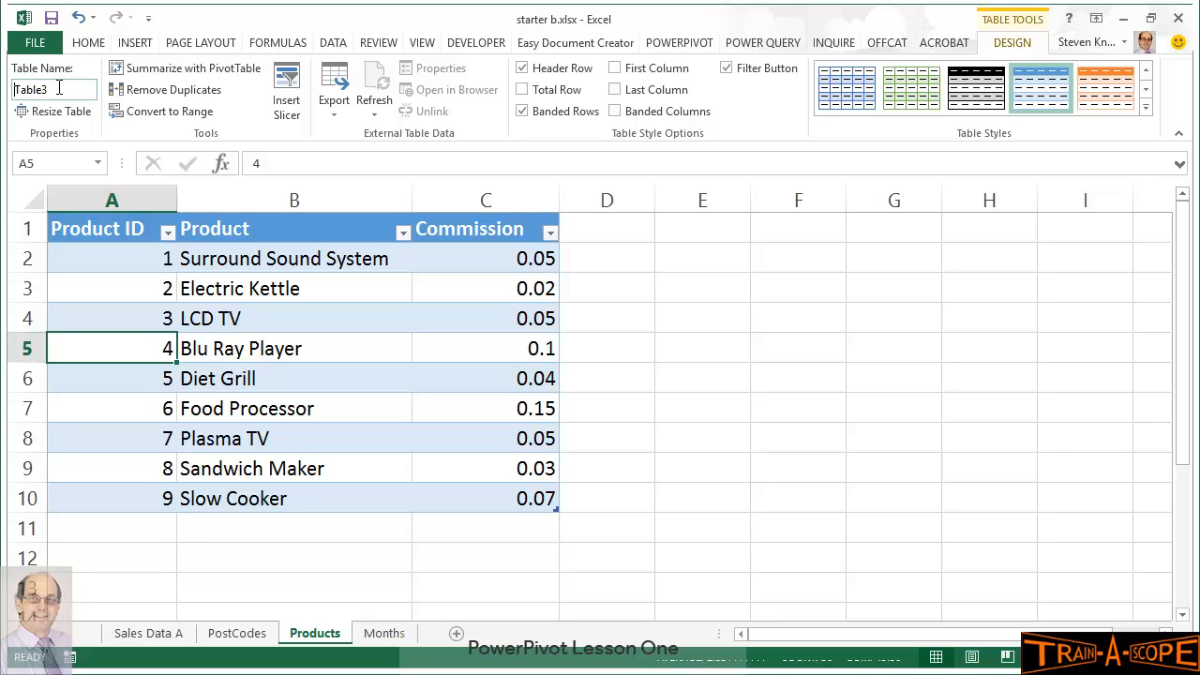
{"action": "key", "text": "shift+End"}
{"action": "type", "text": "ProductInfo"}
{"action": "key", "text": "Return"}
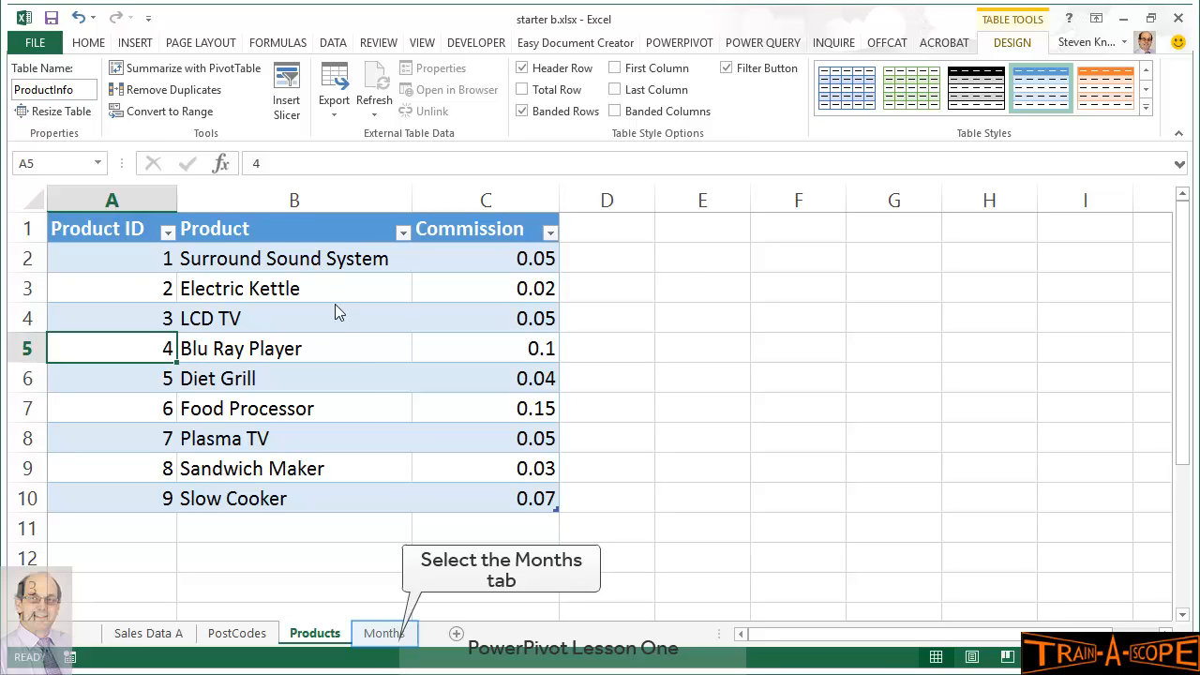
Convert the month number and name range A1:B13 on the Months sheet into a table with headers
{"action": "left_click", "coordinate": [386, 635]}
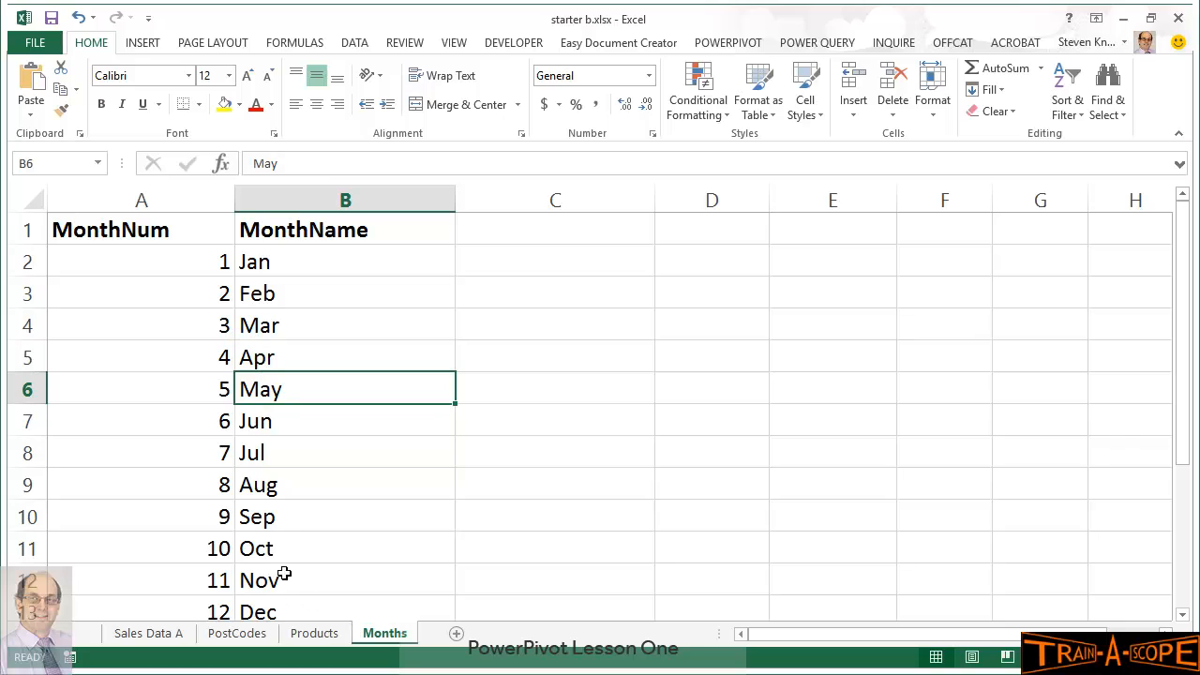
{"action": "left_click", "coordinate": [243, 339]}
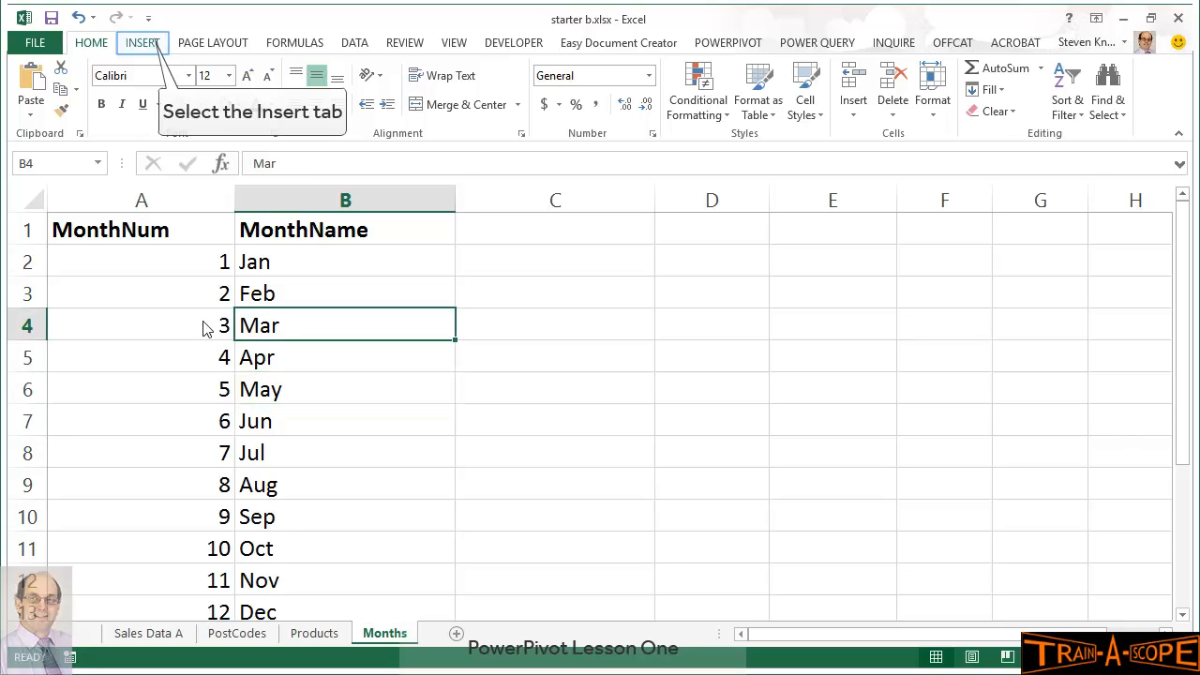
{"action": "left_click", "coordinate": [145, 43]}
{"action": "left_click", "coordinate": [172, 103]}
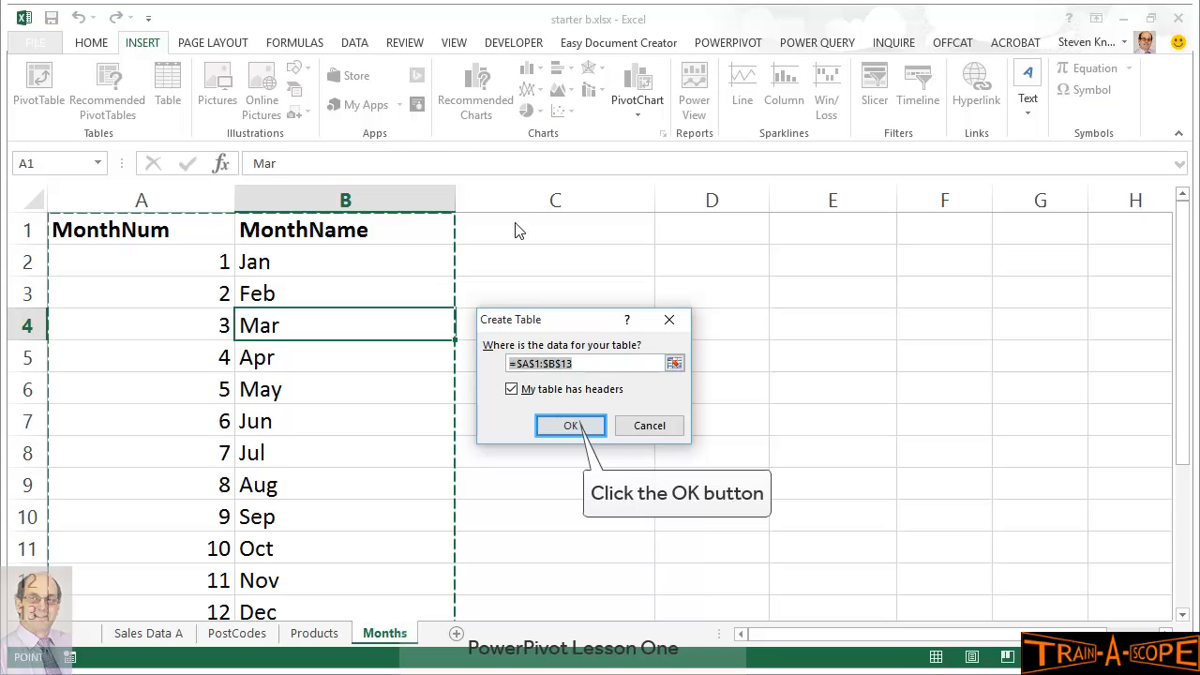
{"action": "left_click", "coordinate": [570, 424]}
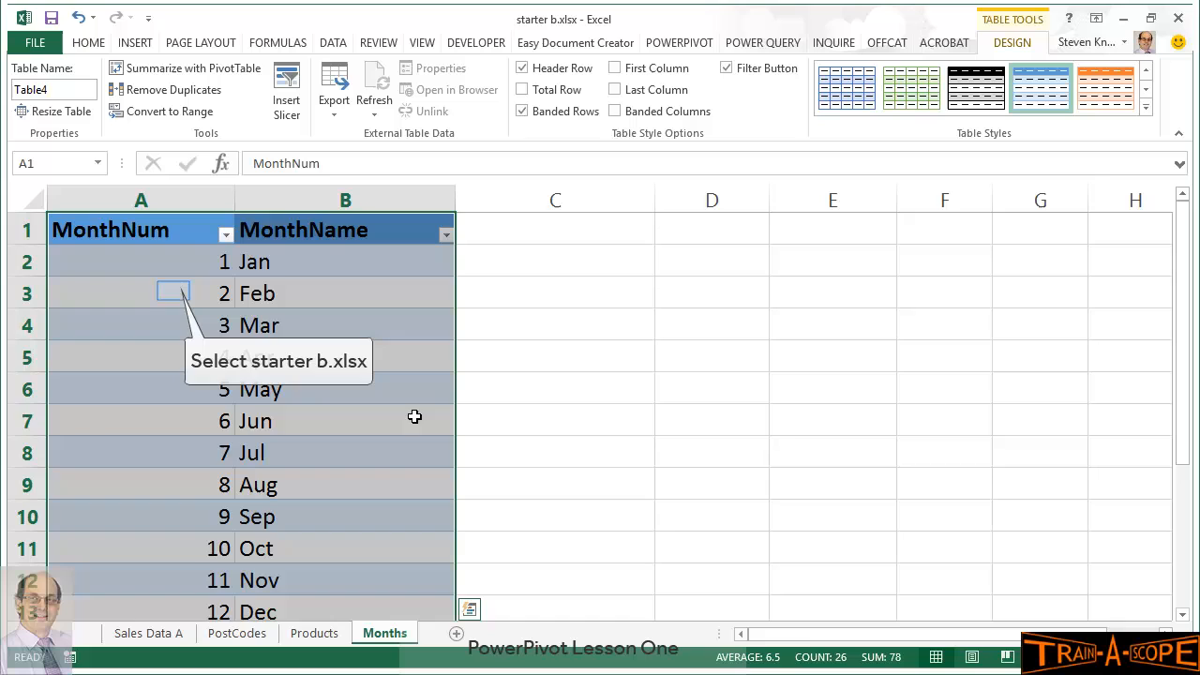
Name the table on the Months sheet Months
{"action": "left_click", "coordinate": [172, 291]}
{"action": "left_click", "coordinate": [63, 89]}
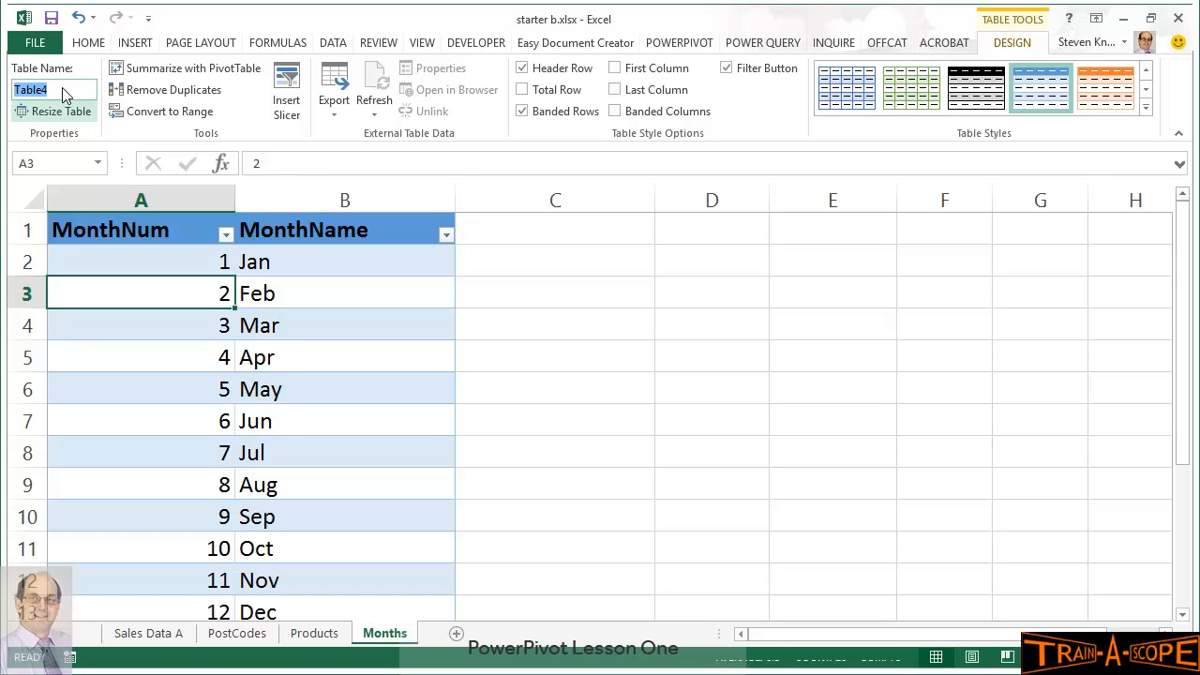
{"action": "type", "text": "Mnths"}
{"action": "key", "text": "BackSpace"}
{"action": "key", "text": "BackSpace"}
{"action": "key", "text": "BackSpace"}
{"action": "key", "text": "BackSpace"}
{"action": "type", "text": "onths"}
{"action": "key", "text": "Return"}
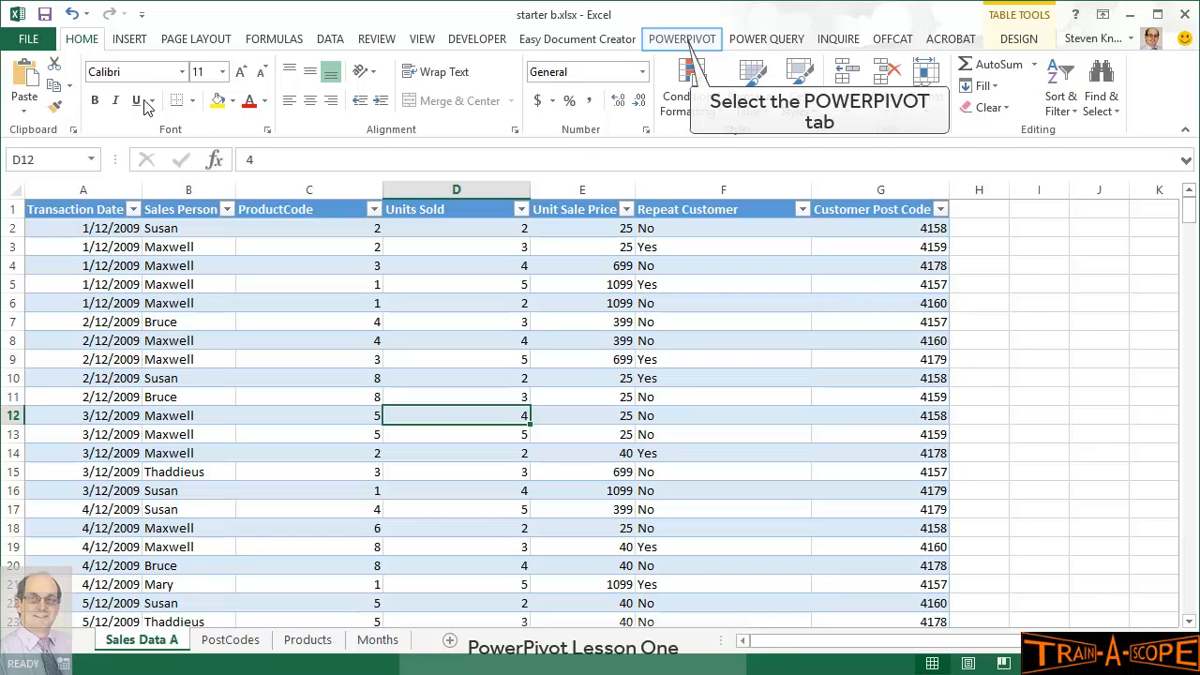
Add the SalesData table to the PowerPivot data model and select the fourth record's Units Sold cell there
{"action": "left_click", "coordinate": [682, 40]}
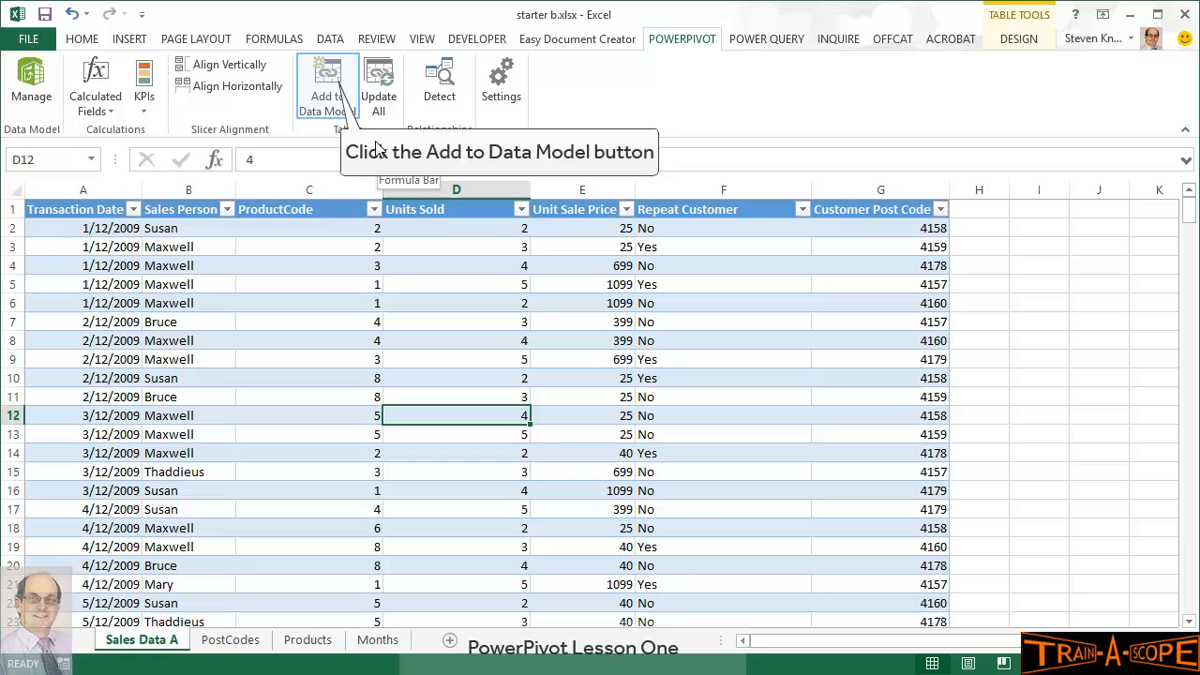
{"action": "left_click", "coordinate": [328, 84]}
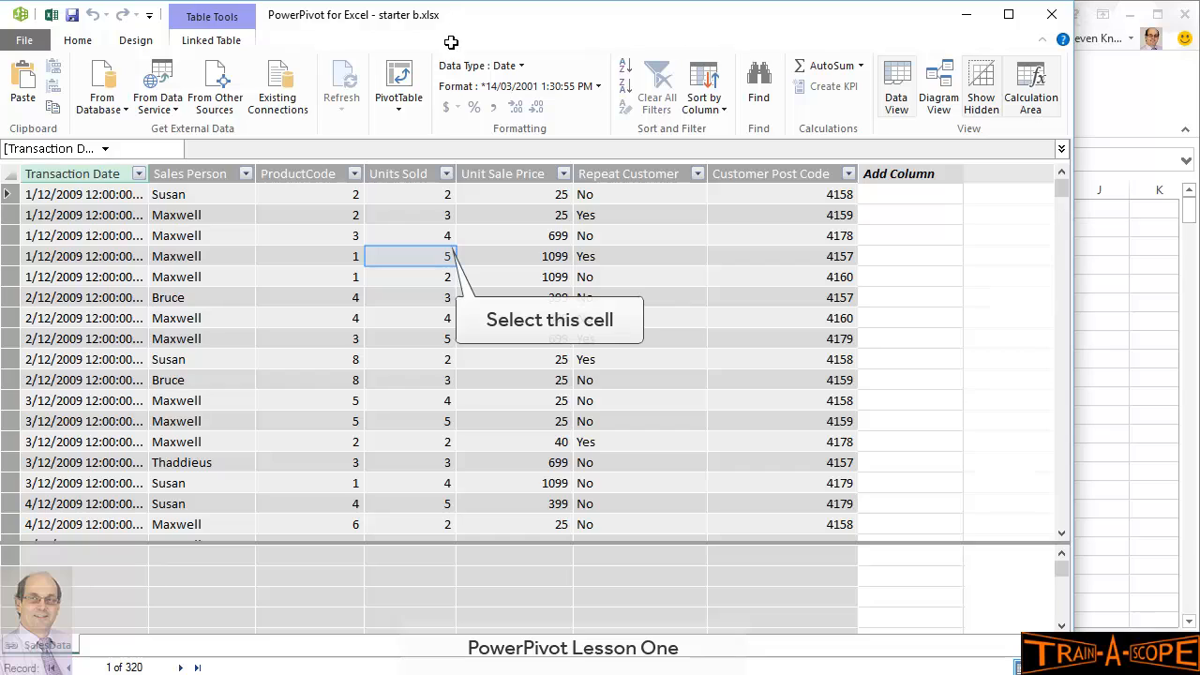
{"action": "left_click", "coordinate": [444, 251]}
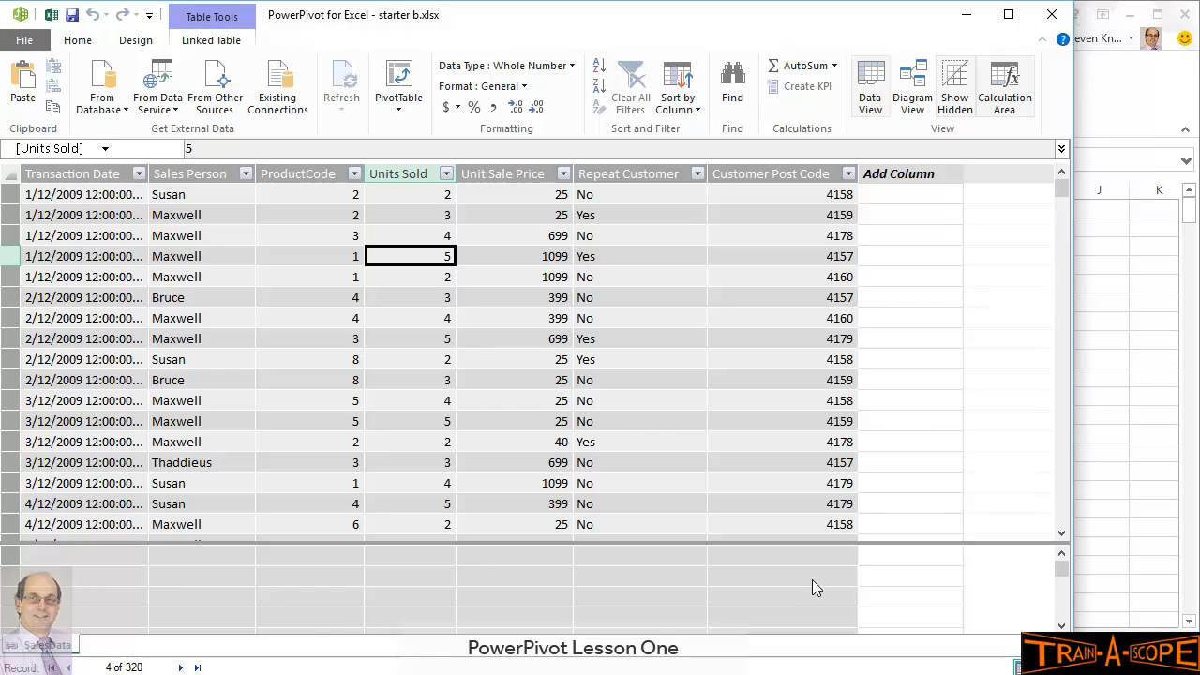
Switch back to the Excel workbook, add the Postcodes table to the data model, and show the SalesData table in the PowerPivot window
{"action": "left_click", "coordinate": [1121, 357]}
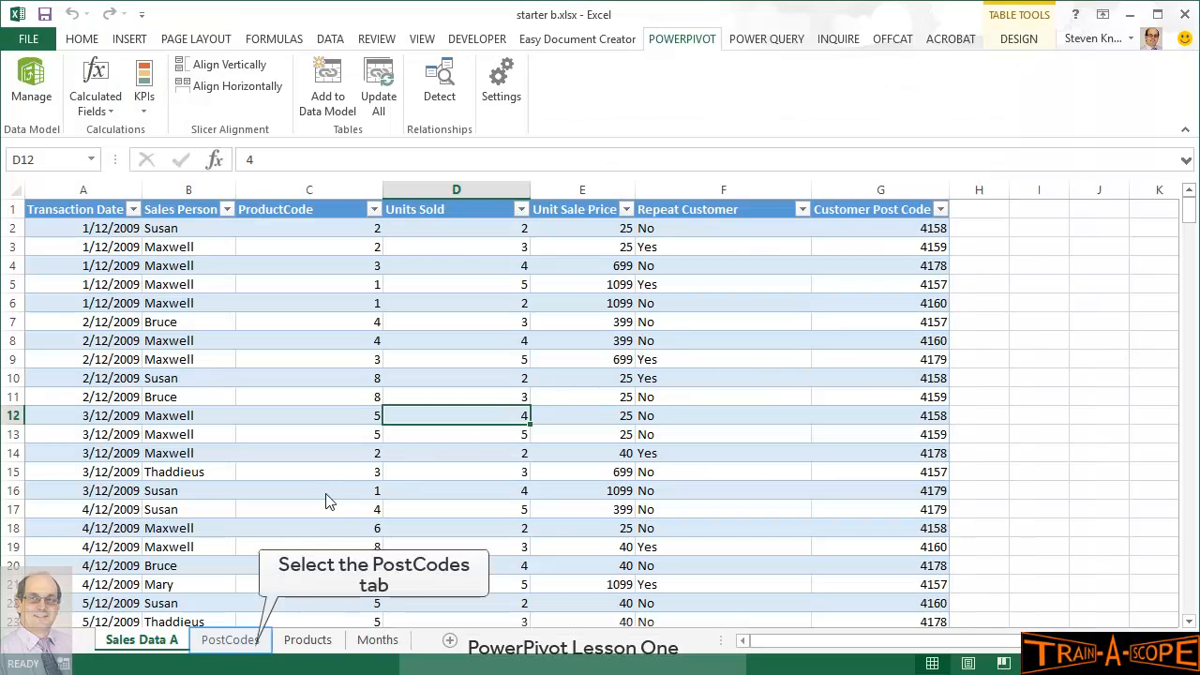
{"action": "left_click", "coordinate": [231, 639]}
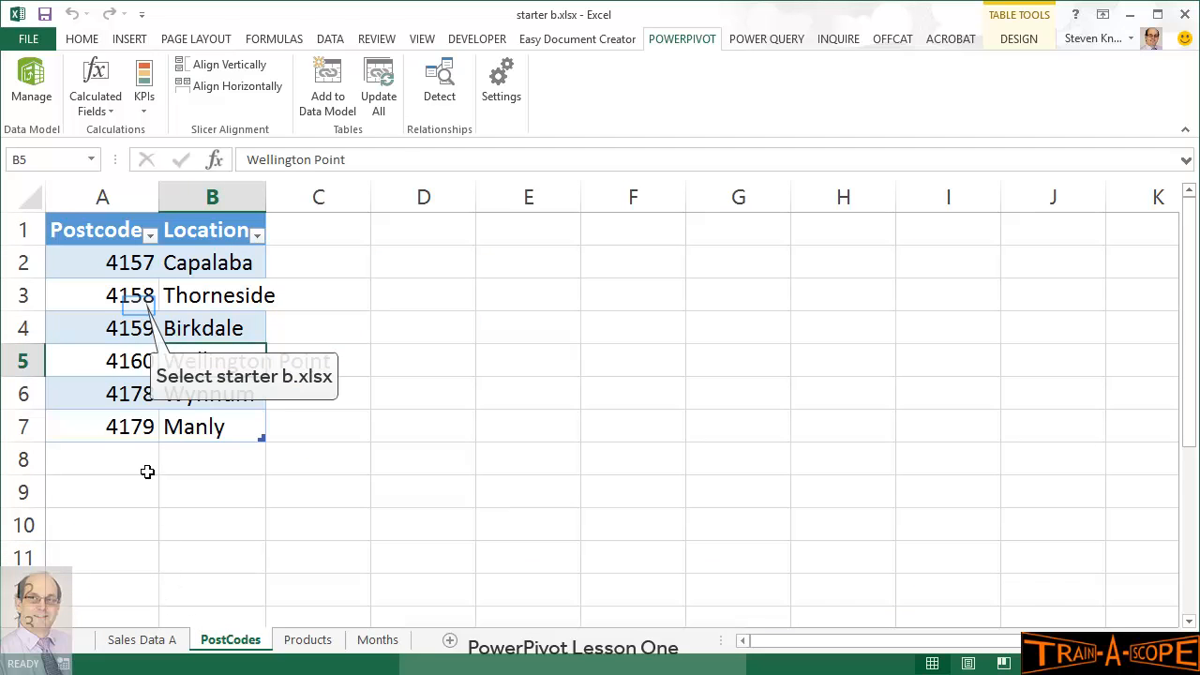
{"action": "left_click", "coordinate": [145, 311]}
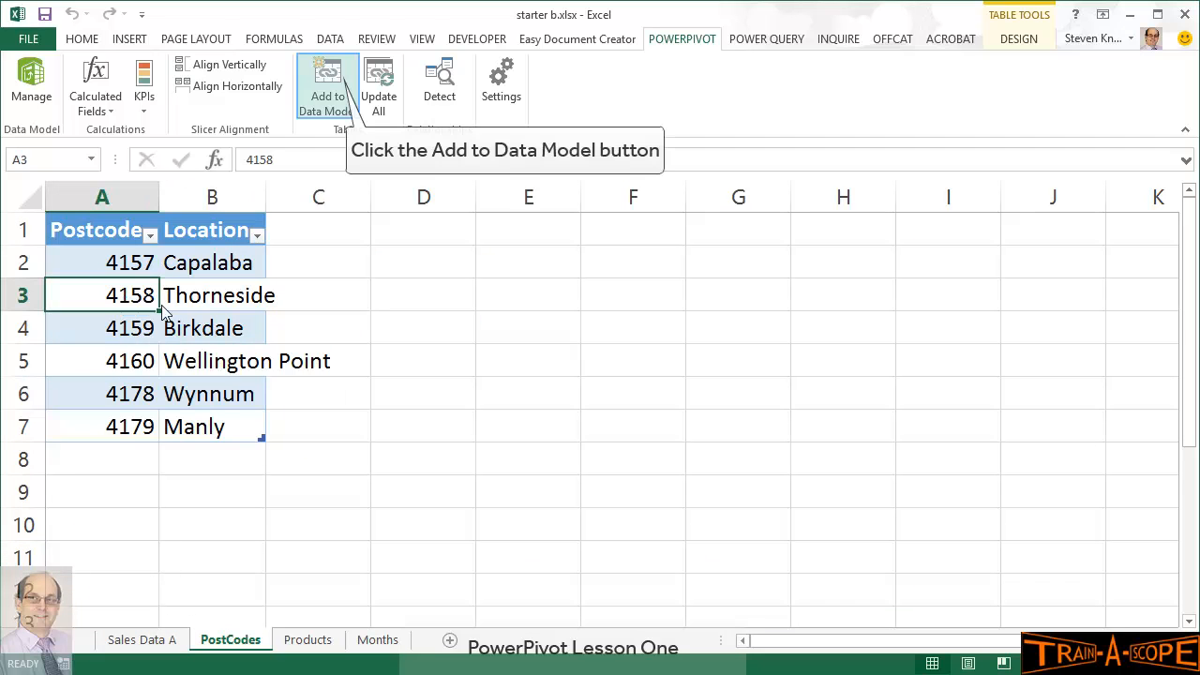
{"action": "left_click", "coordinate": [337, 89]}
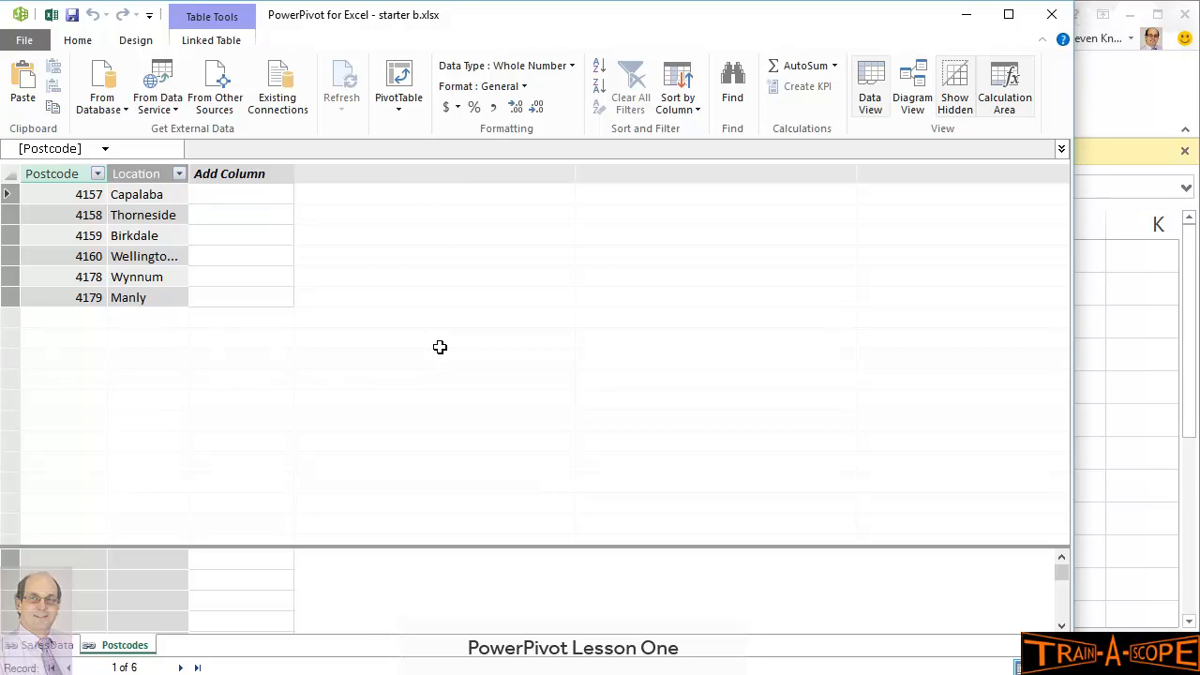
{"action": "left_click", "coordinate": [33, 645]}
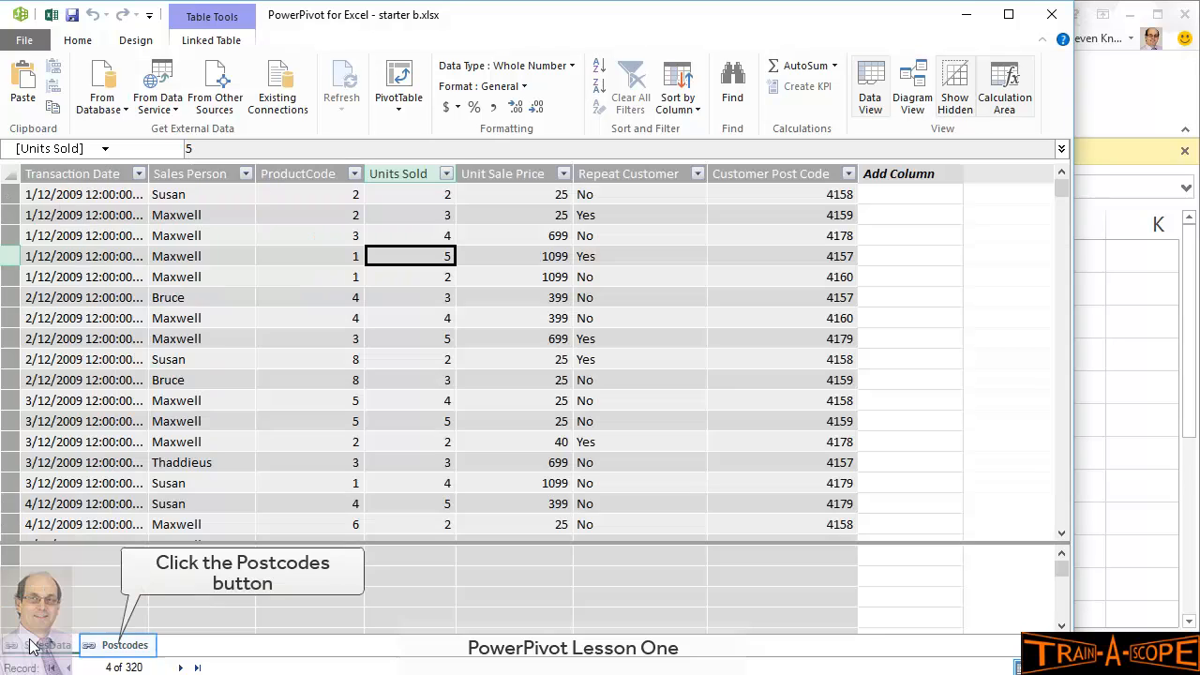
Look through the Postcodes and SalesData tables in the PowerPivot window, ending on Postcodes
{"action": "left_click", "coordinate": [113, 645]}
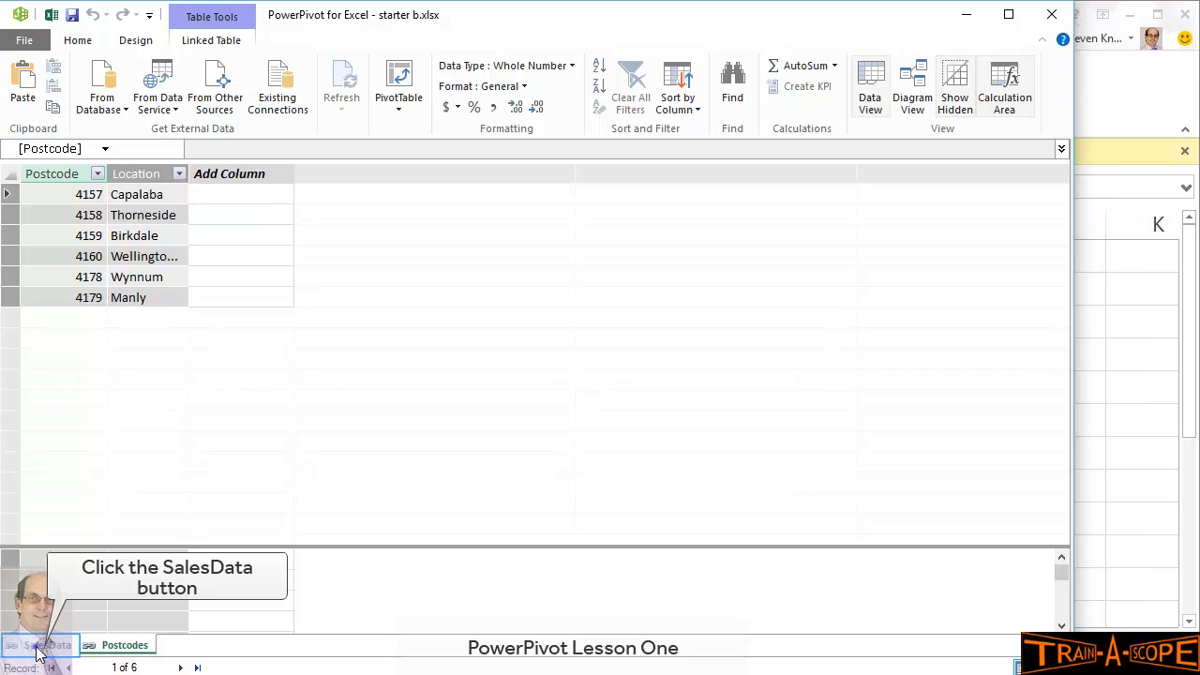
{"action": "left_click", "coordinate": [37, 647]}
{"action": "left_click", "coordinate": [113, 647]}
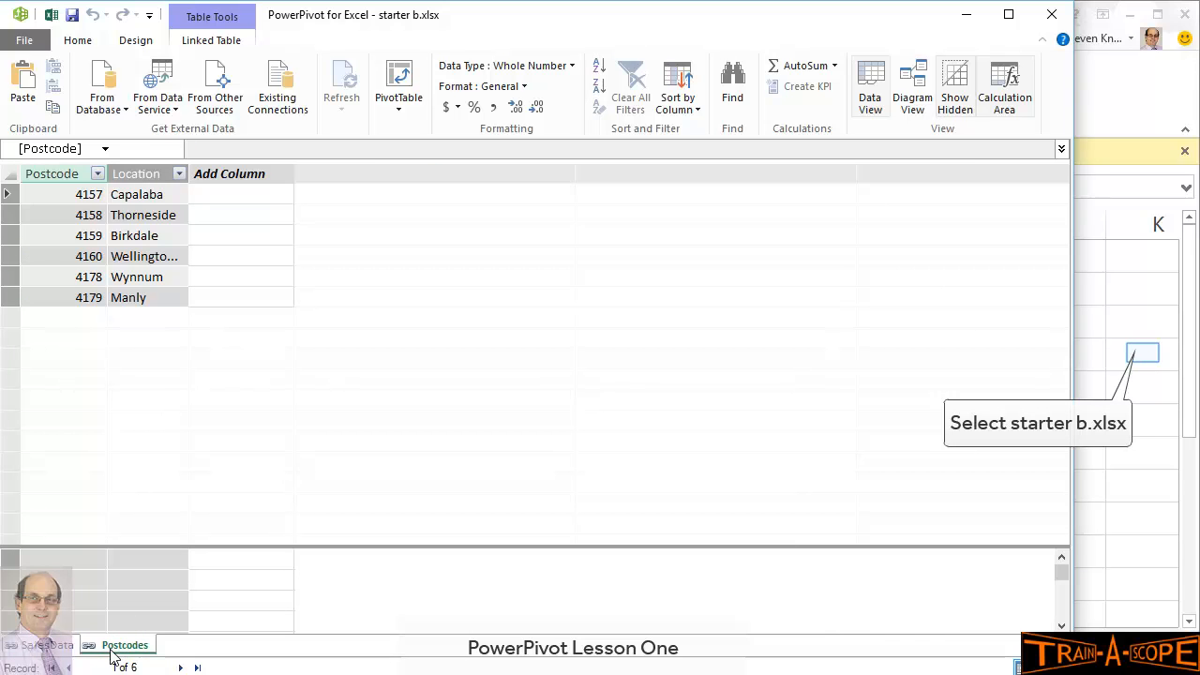
Switch to the starter b.xlsx workbook and add the ProductInfo table from the Products sheet to the data model
{"action": "left_click", "coordinate": [1146, 360]}
{"action": "left_click", "coordinate": [309, 639]}
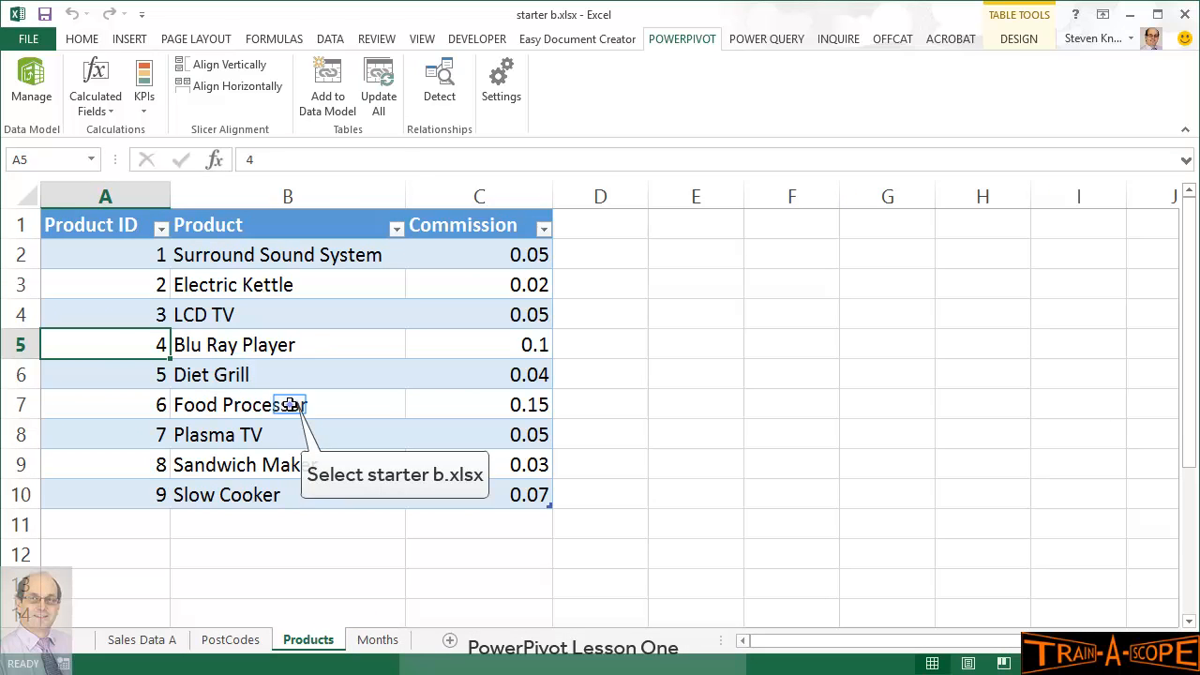
{"action": "left_click", "coordinate": [291, 404]}
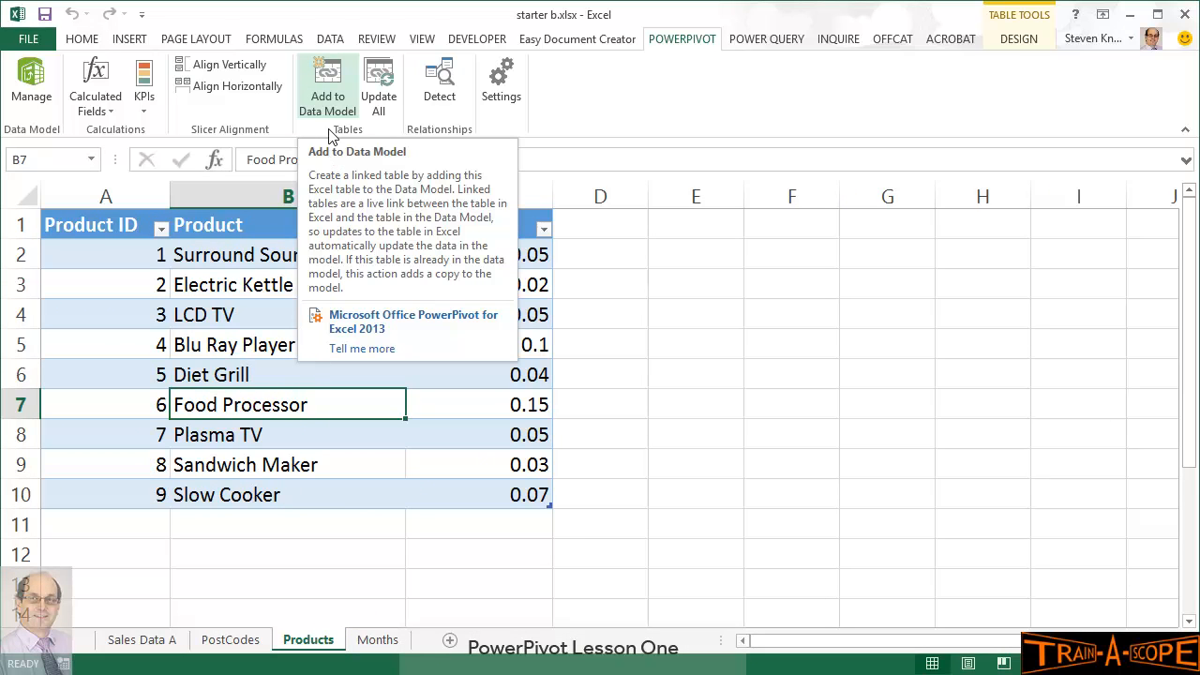
{"action": "left_click", "coordinate": [329, 80]}
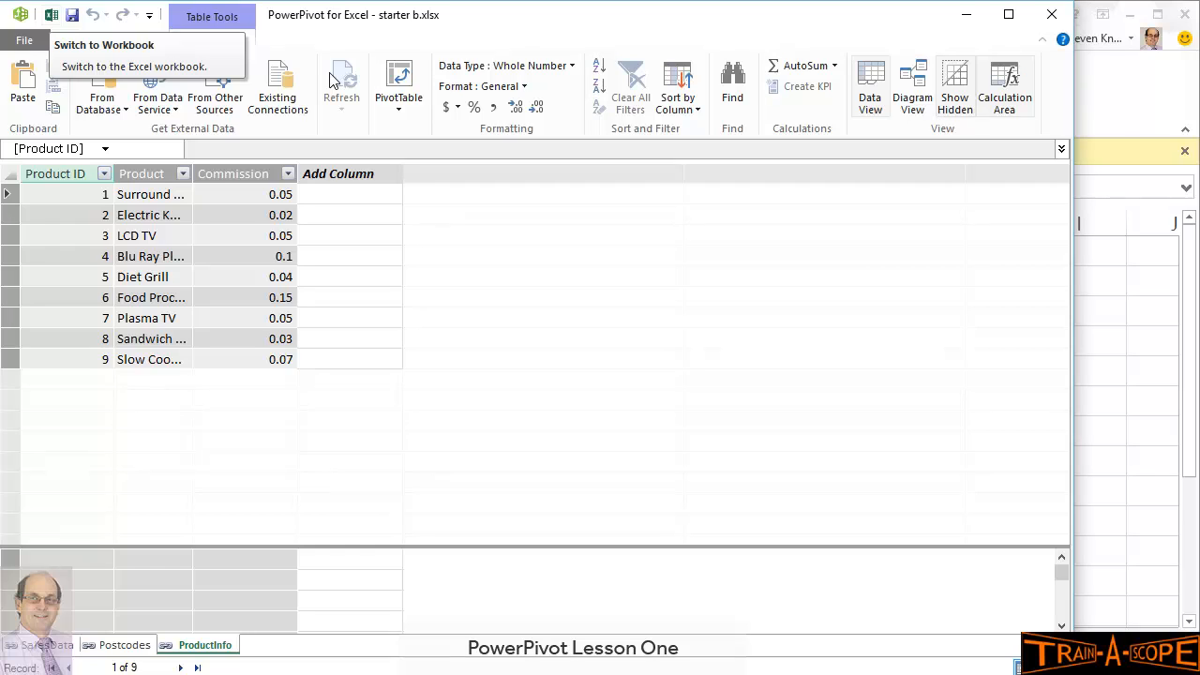
Return to the Excel workbook and add the Months table from the Months sheet to the data model
{"action": "left_click", "coordinate": [51, 18]}
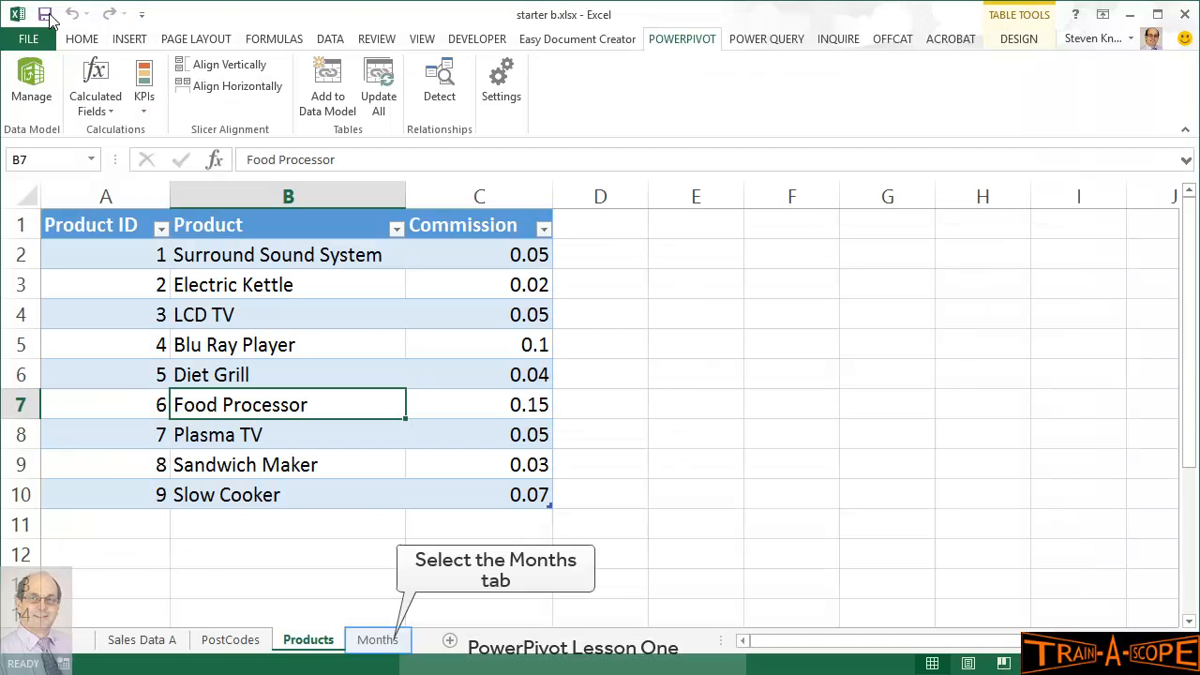
{"action": "left_click", "coordinate": [377, 639]}
{"action": "left_click", "coordinate": [384, 410]}
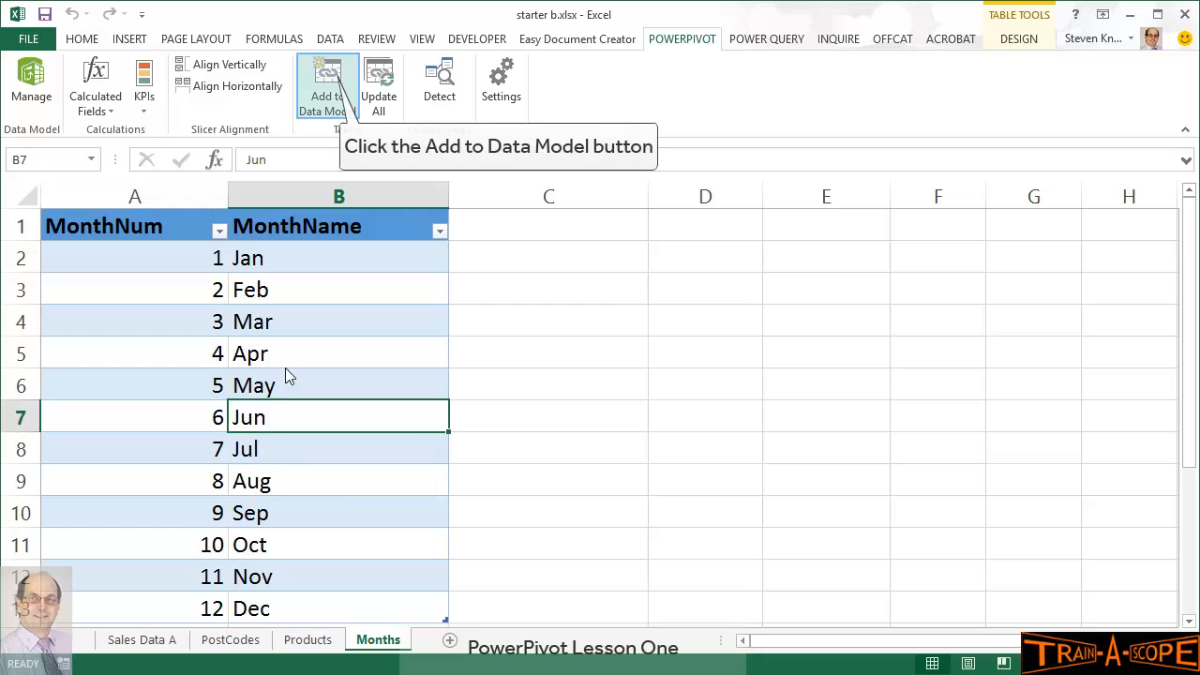
{"action": "left_click", "coordinate": [330, 82]}
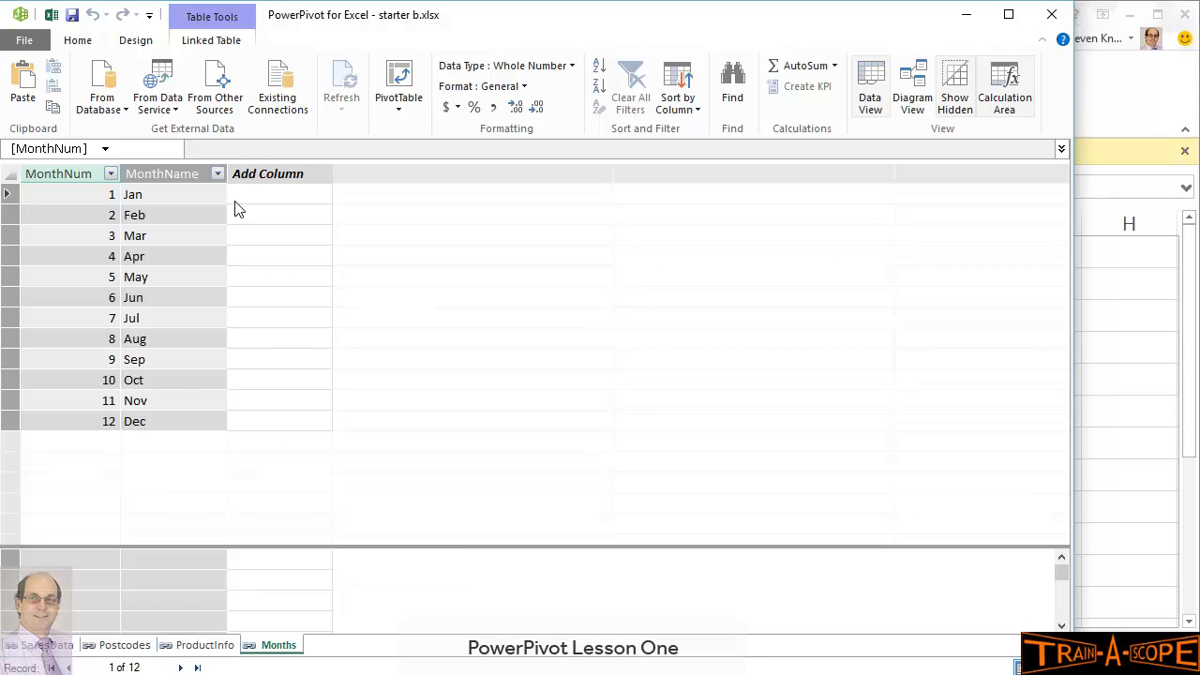
Review the ProductInfo, Postcodes and Months tables in the PowerPivot window
{"action": "left_click", "coordinate": [198, 650]}
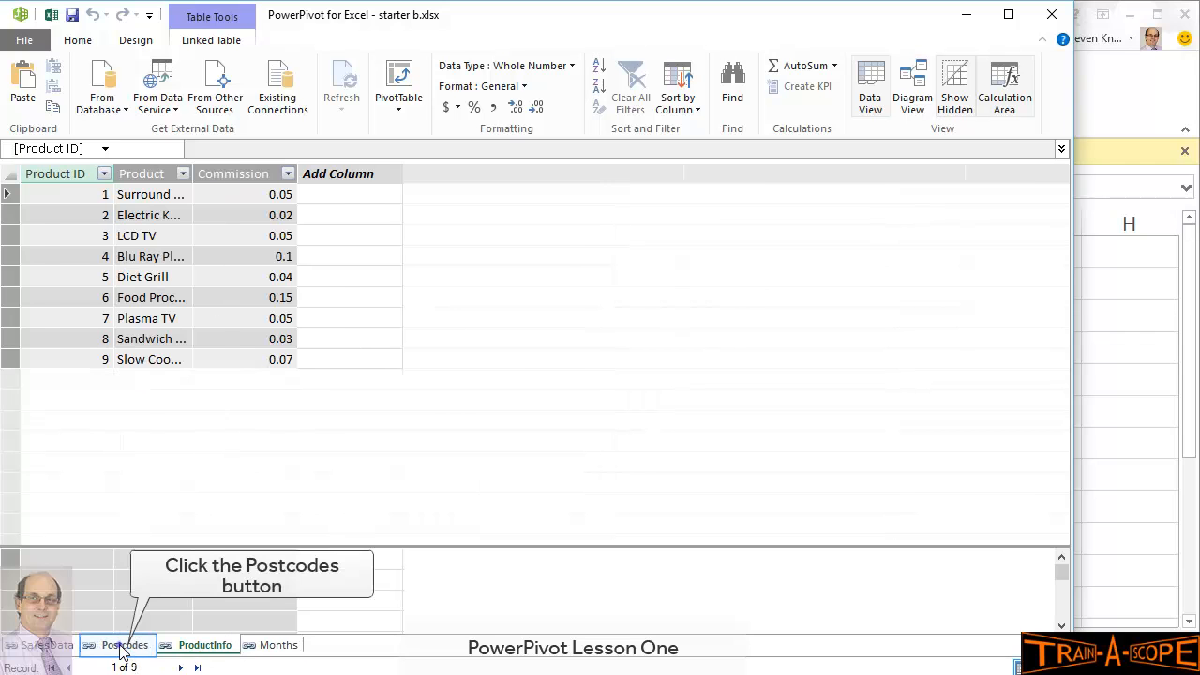
{"action": "left_click", "coordinate": [122, 649]}
{"action": "left_click", "coordinate": [119, 653]}
{"action": "left_click", "coordinate": [120, 649]}
{"action": "left_click", "coordinate": [199, 647]}
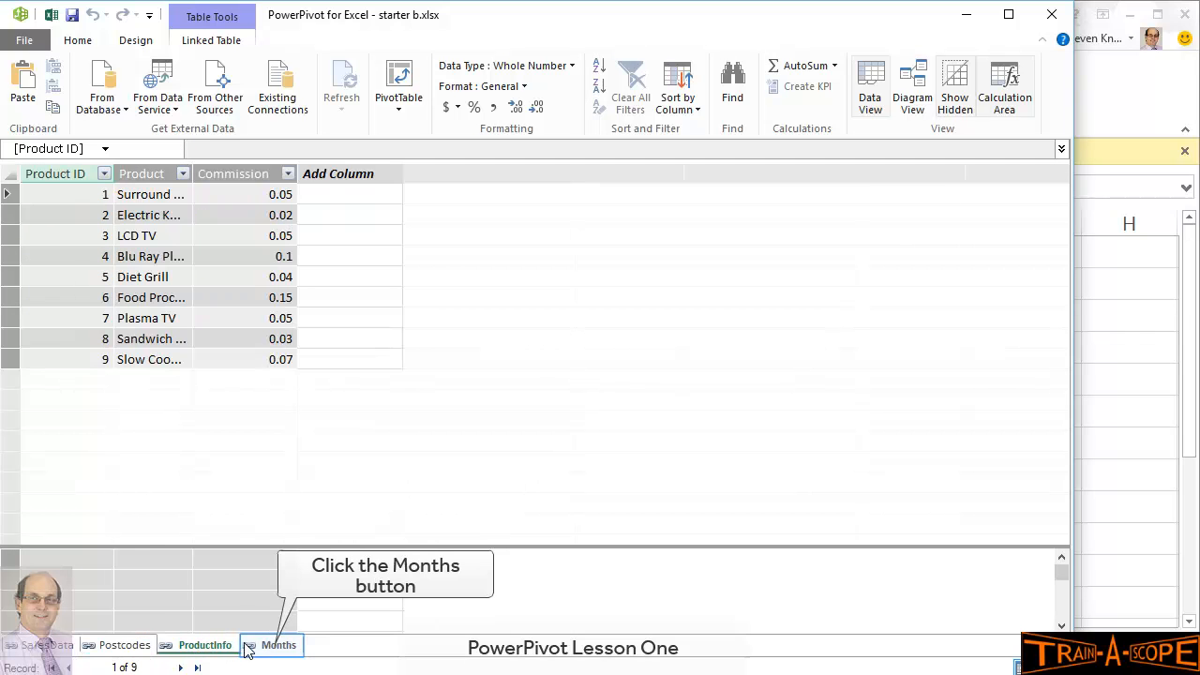
{"action": "left_click", "coordinate": [247, 648]}
{"action": "left_click", "coordinate": [200, 648]}
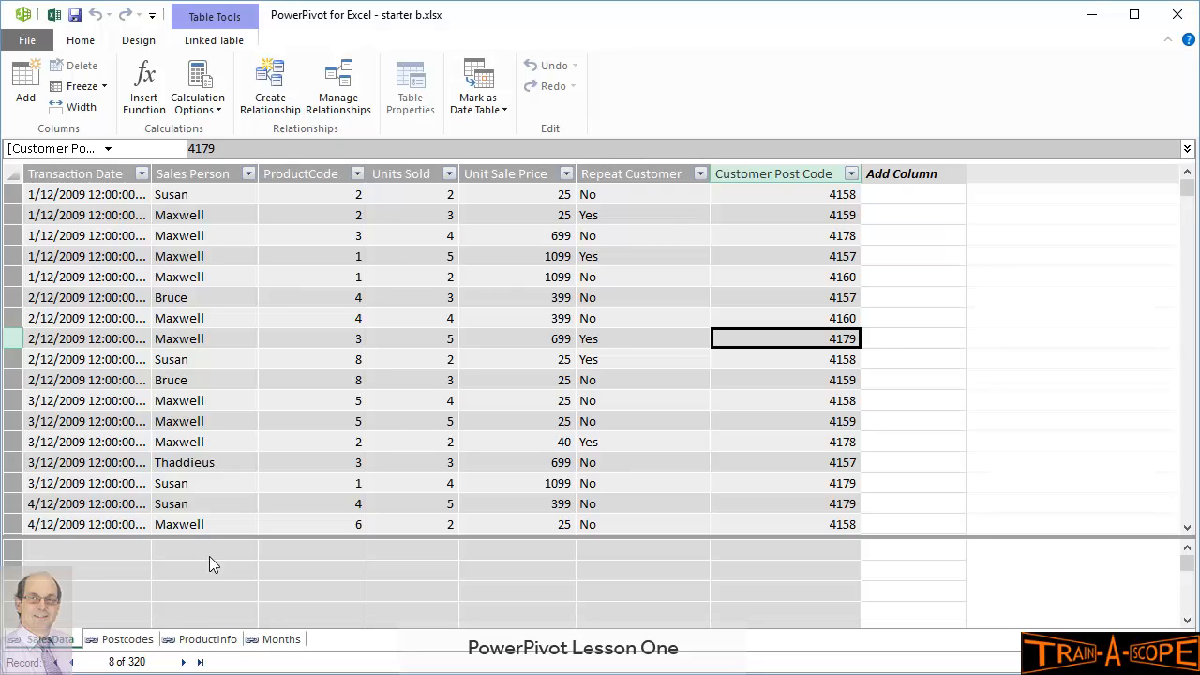
Create a relationship from the Customer Post Code column of SalesData to the Postcode column of the Postcodes lookup table
{"action": "left_click", "coordinate": [268, 84]}
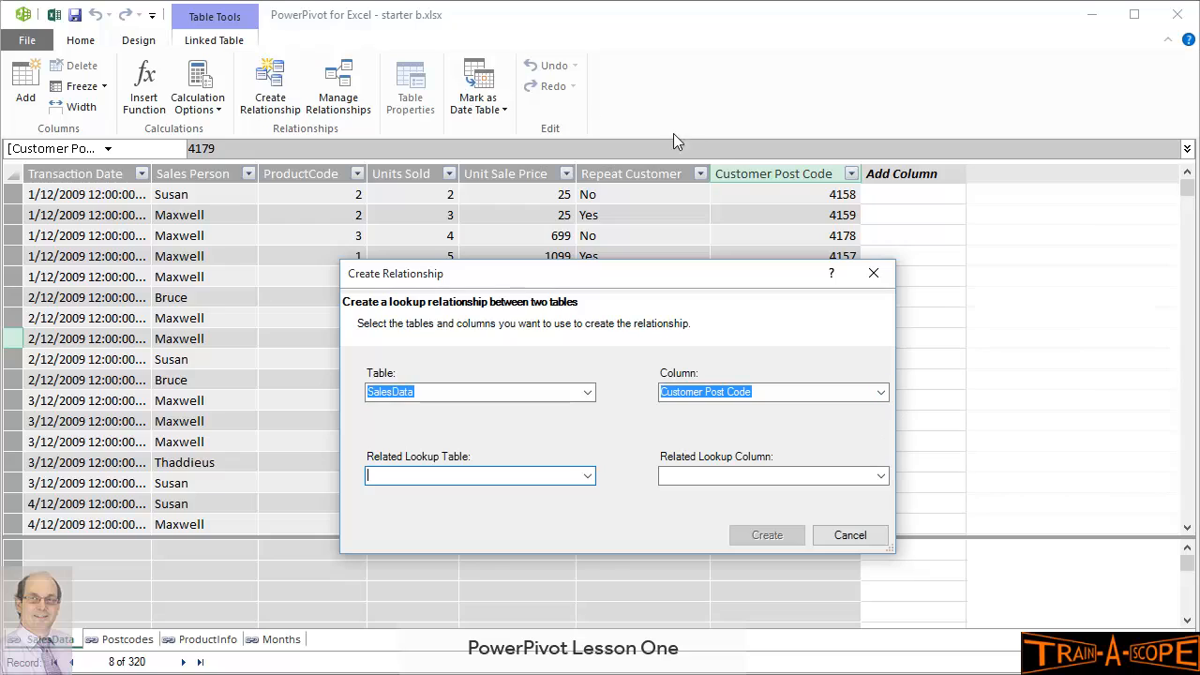
{"action": "left_click", "coordinate": [881, 392]}
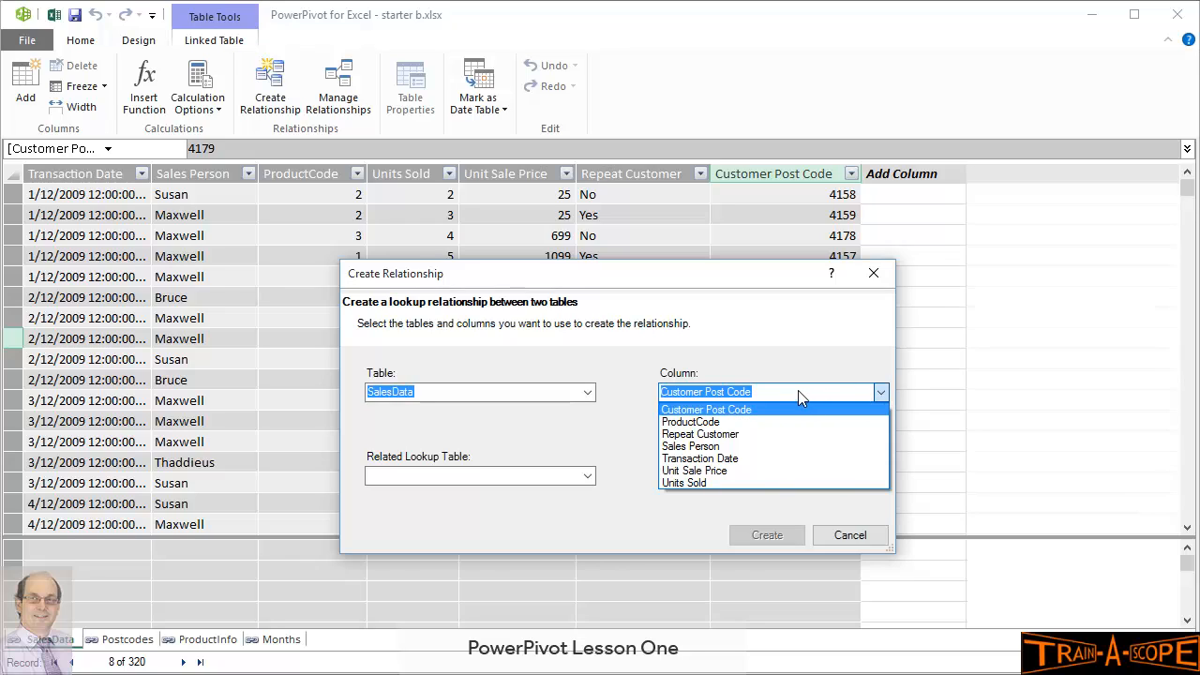
{"action": "left_click", "coordinate": [776, 410]}
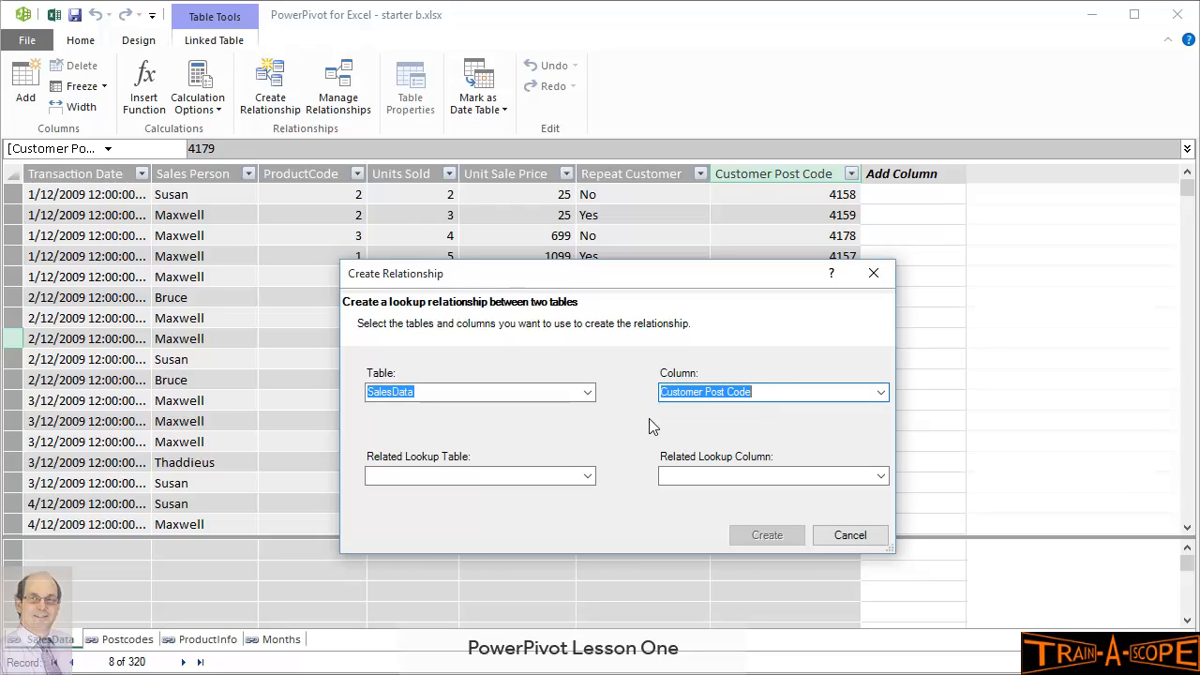
{"action": "left_click", "coordinate": [587, 475]}
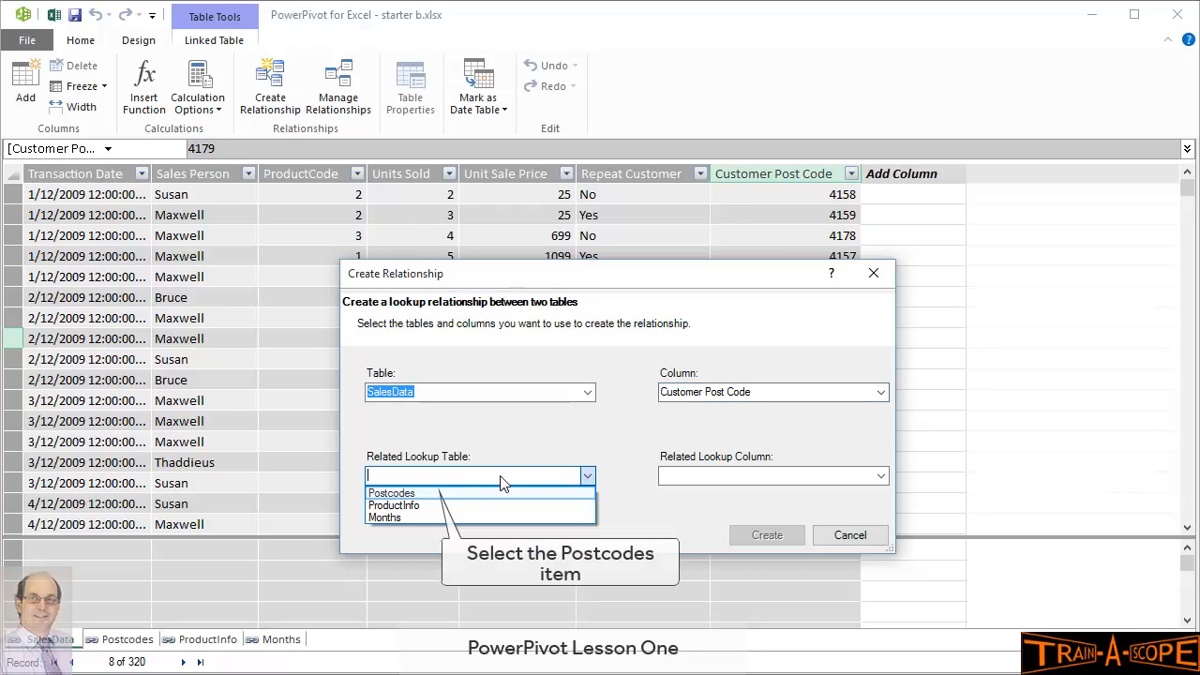
{"action": "left_click", "coordinate": [432, 493]}
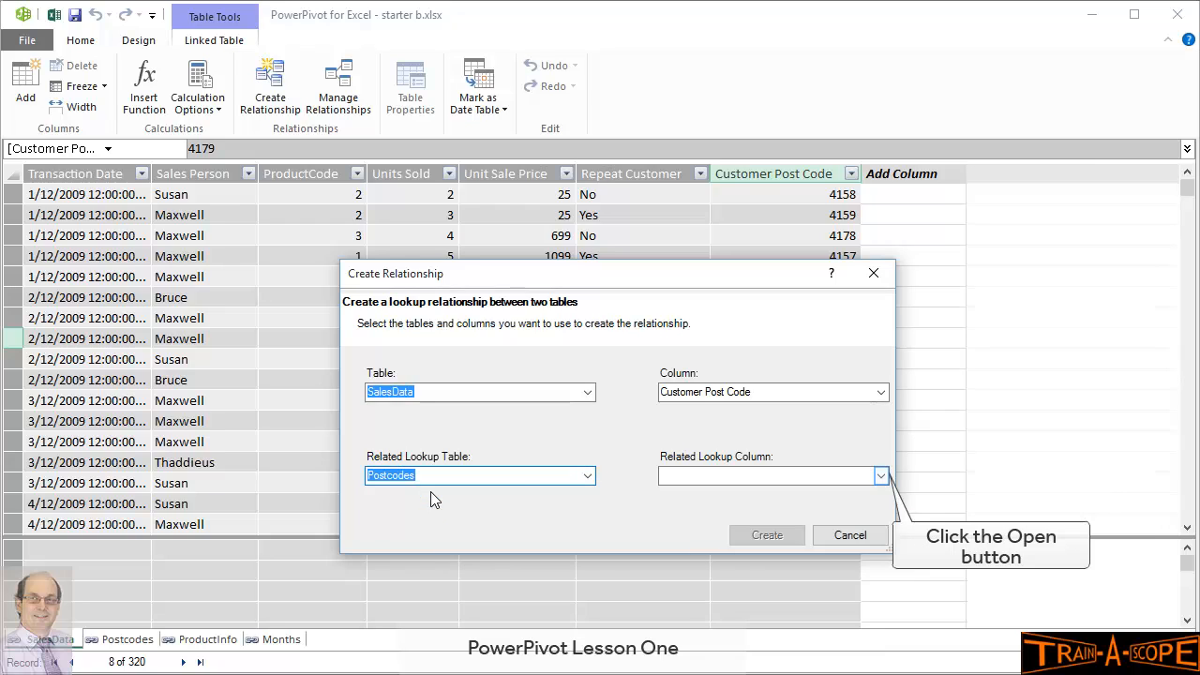
{"action": "left_click", "coordinate": [880, 476]}
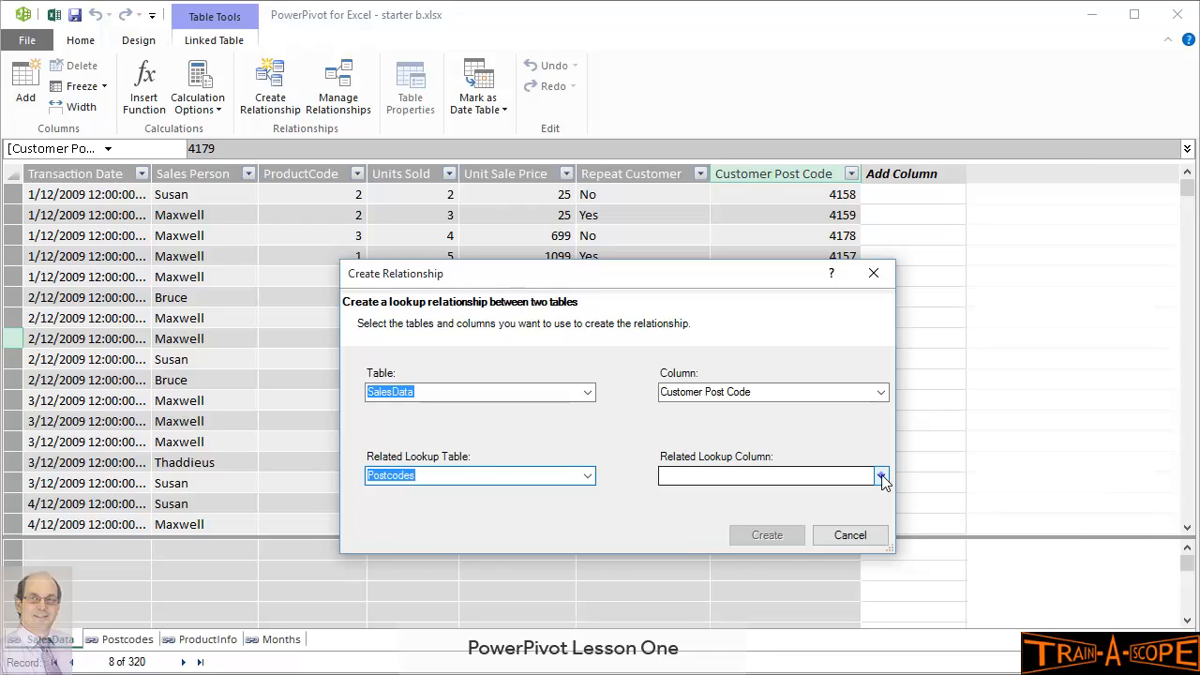
{"action": "left_click", "coordinate": [757, 505]}
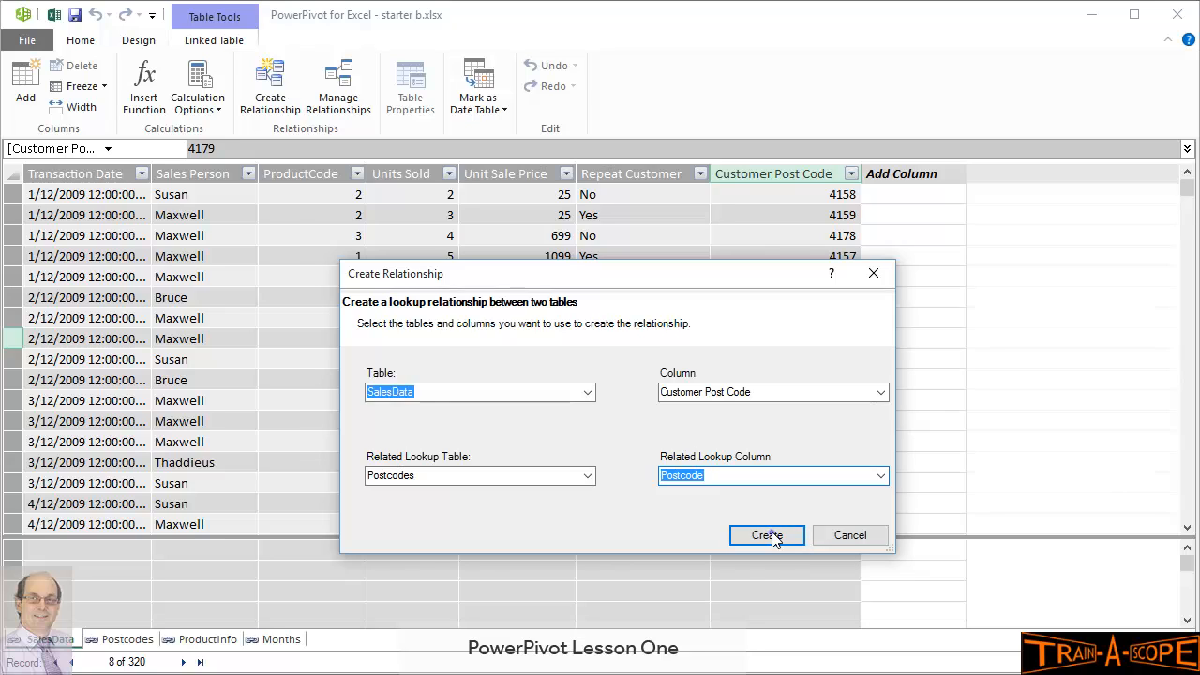
{"action": "left_click", "coordinate": [767, 534]}
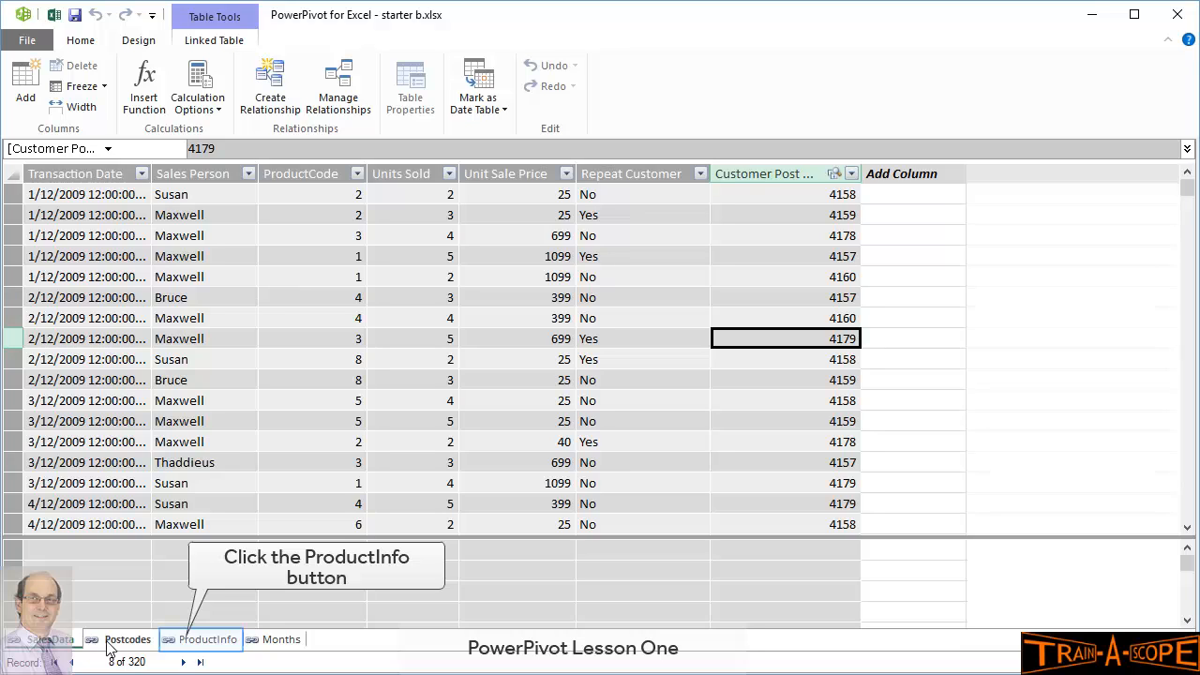
Compare the ProductCode column in SalesData with the Product ID column in ProductInfo, ending on the SalesData table
{"action": "left_click", "coordinate": [181, 642]}
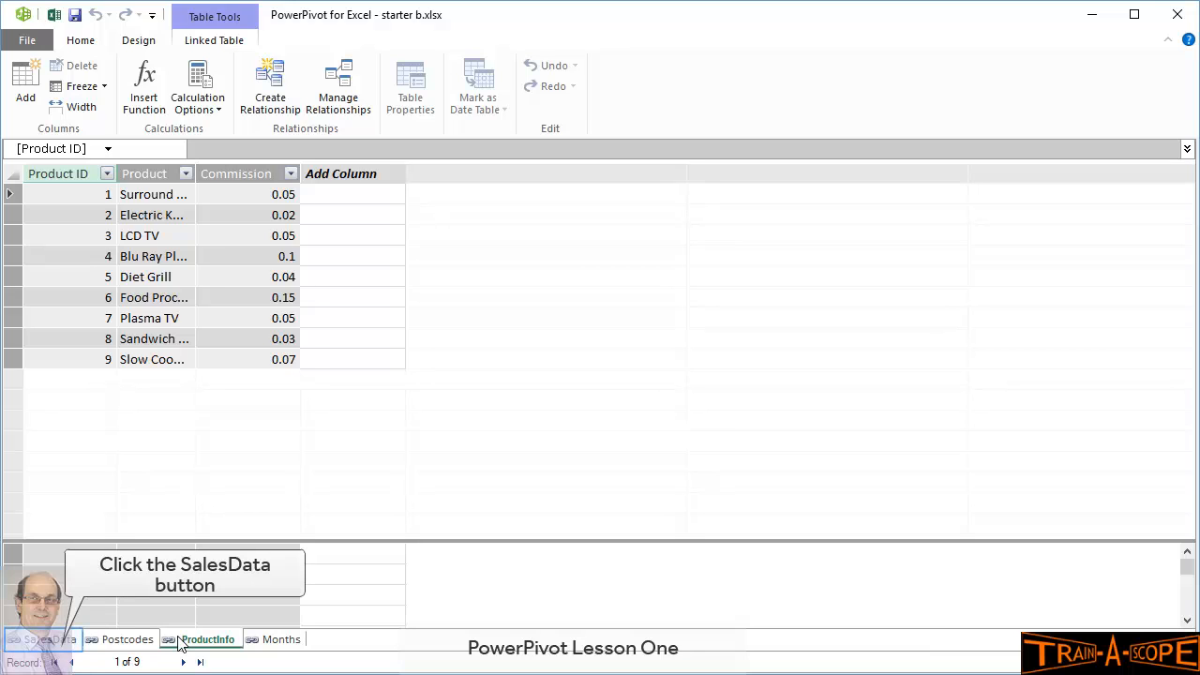
{"action": "left_click", "coordinate": [52, 640]}
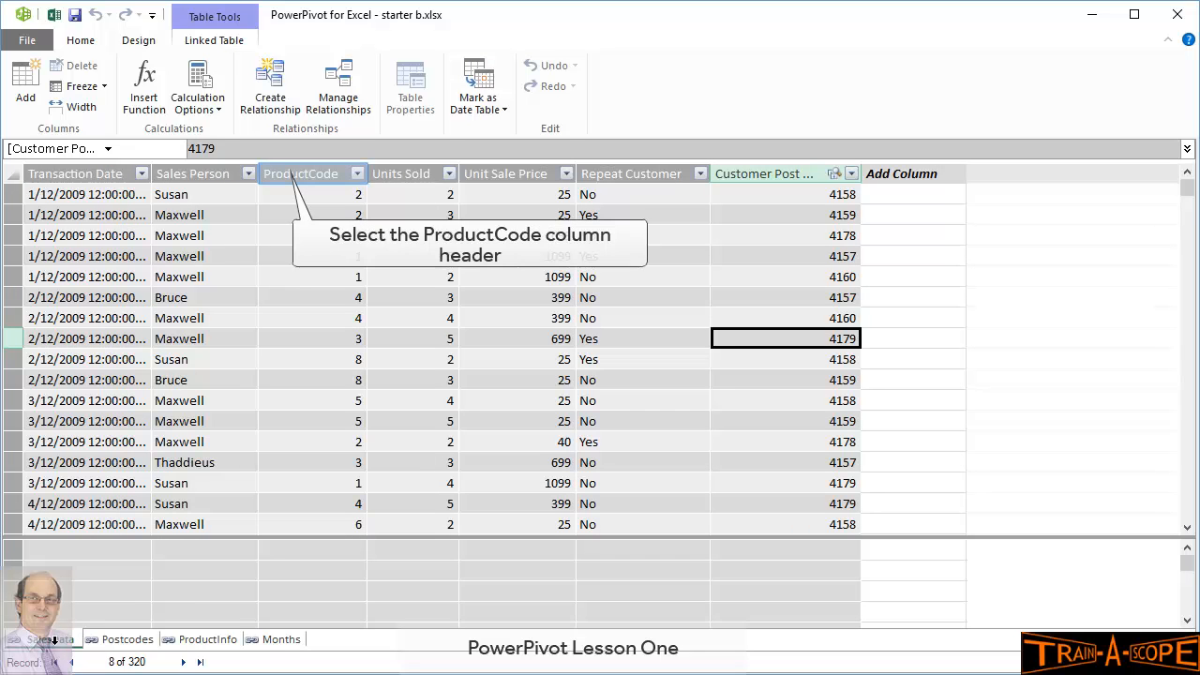
{"action": "left_click", "coordinate": [281, 173]}
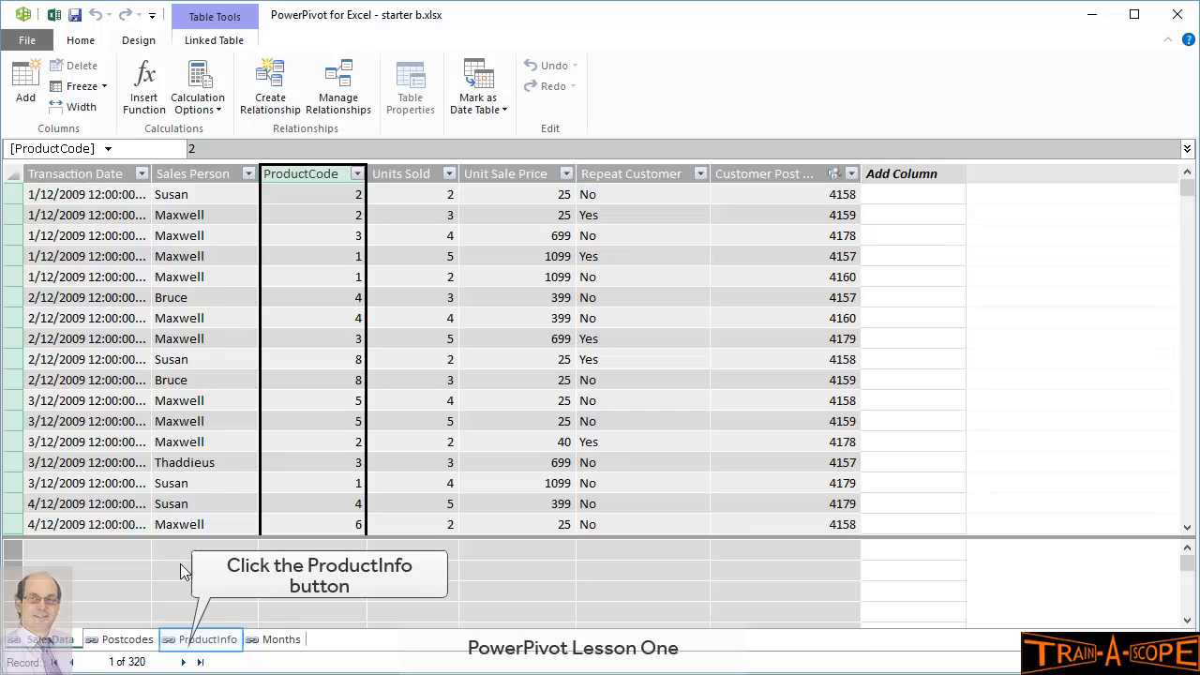
{"action": "left_click", "coordinate": [193, 641]}
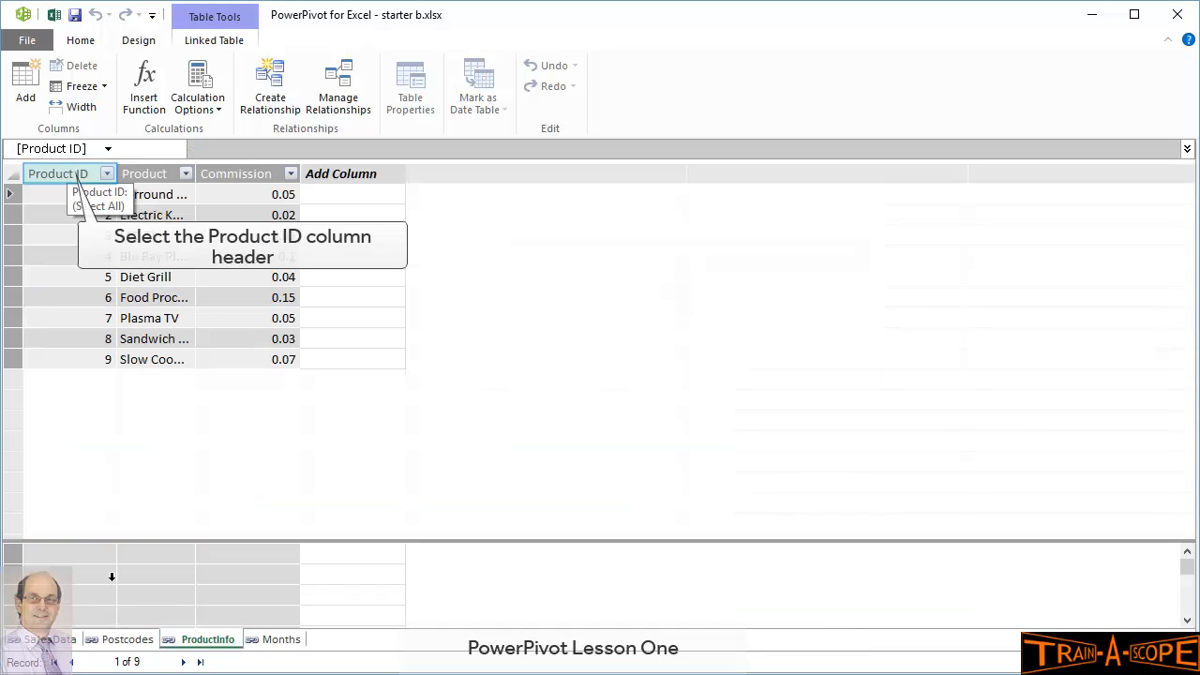
{"action": "left_click", "coordinate": [67, 173]}
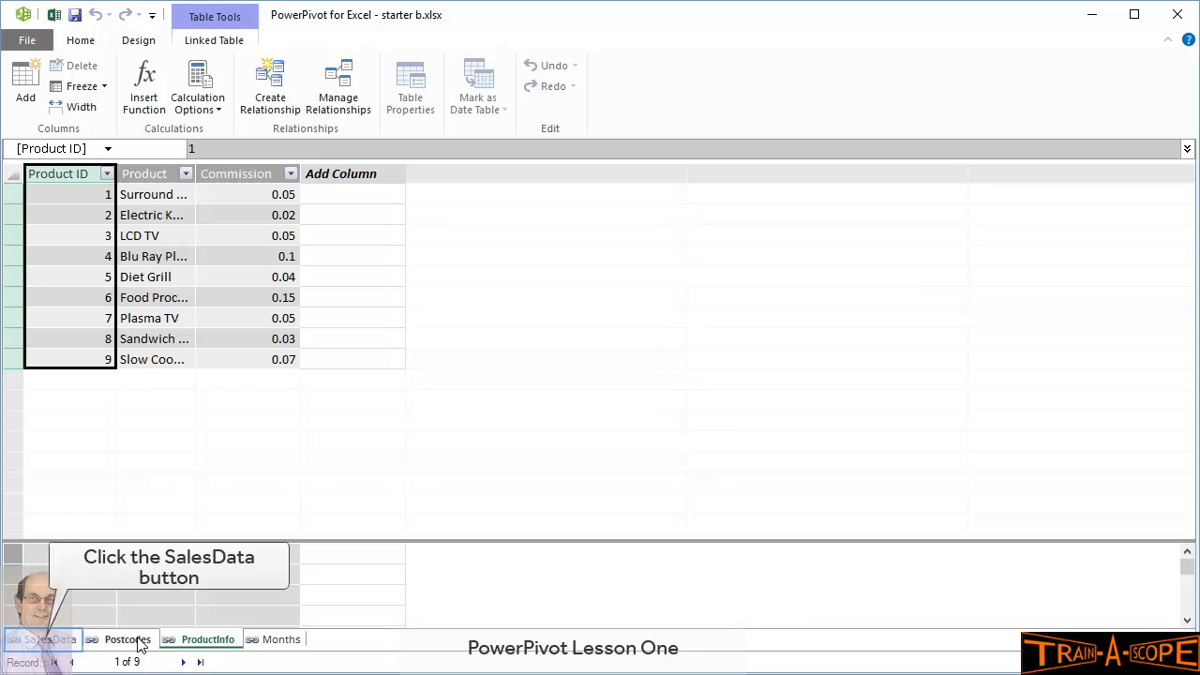
{"action": "left_click", "coordinate": [40, 641]}
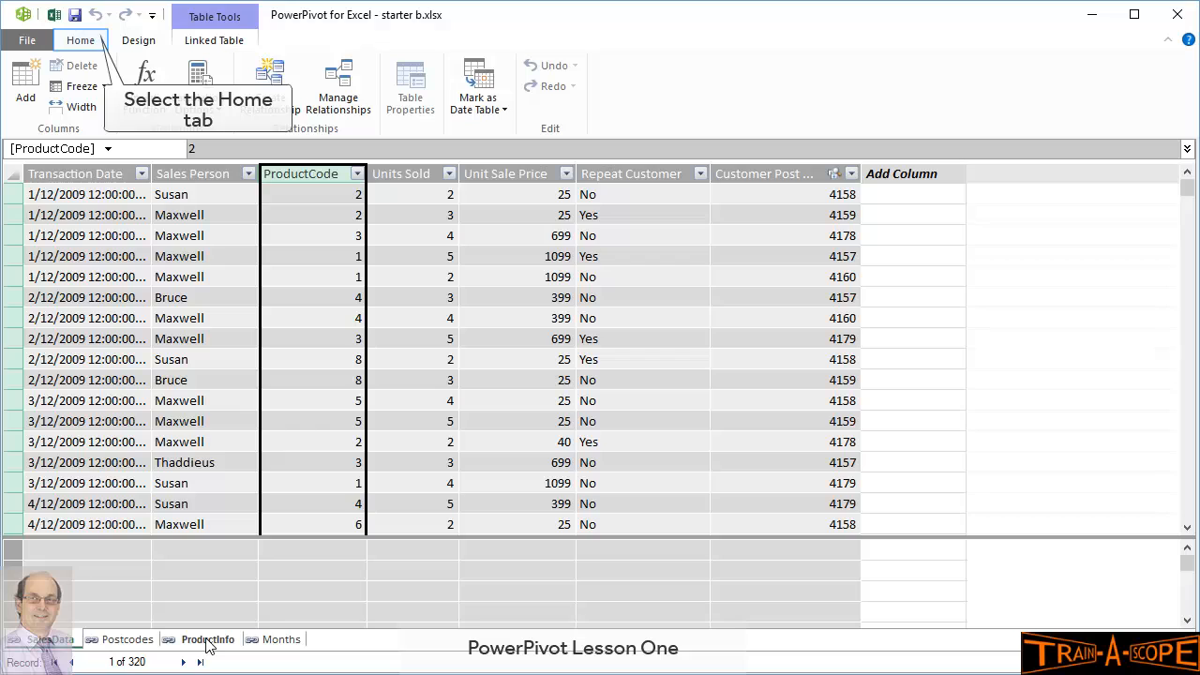
In the diagram view, place ProductInfo beside SalesData, move Postcodes lower, and enlarge SalesData to show all its fields
{"action": "left_click", "coordinate": [82, 40]}
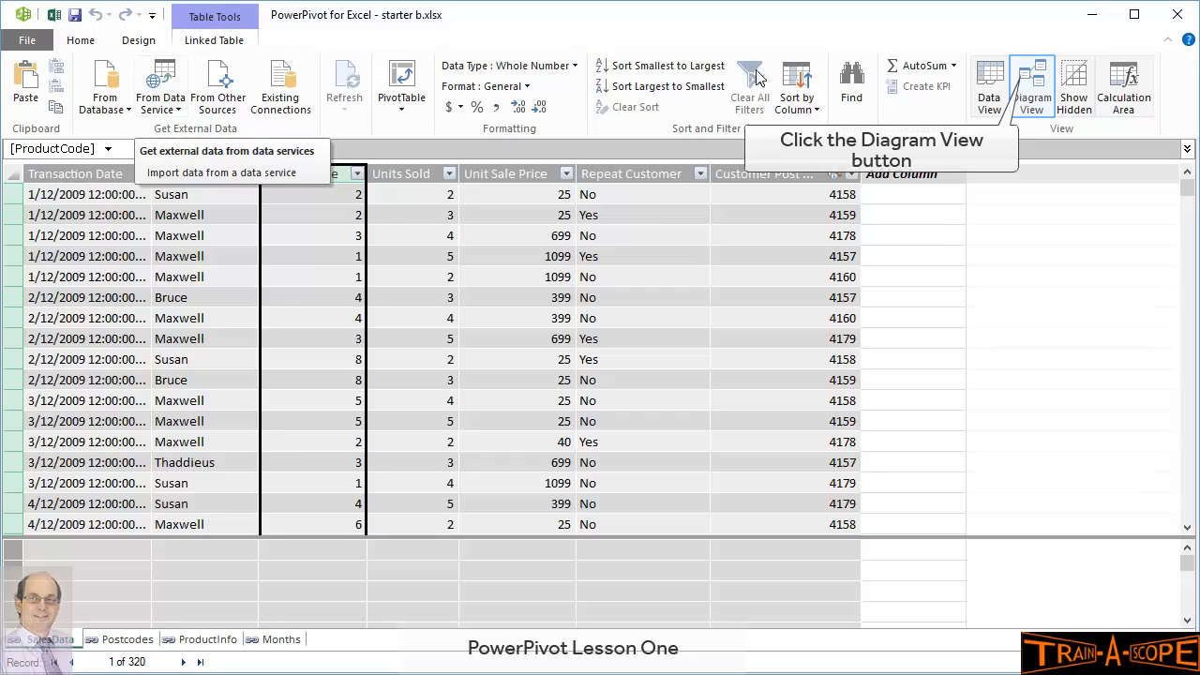
{"action": "left_click", "coordinate": [1032, 89]}
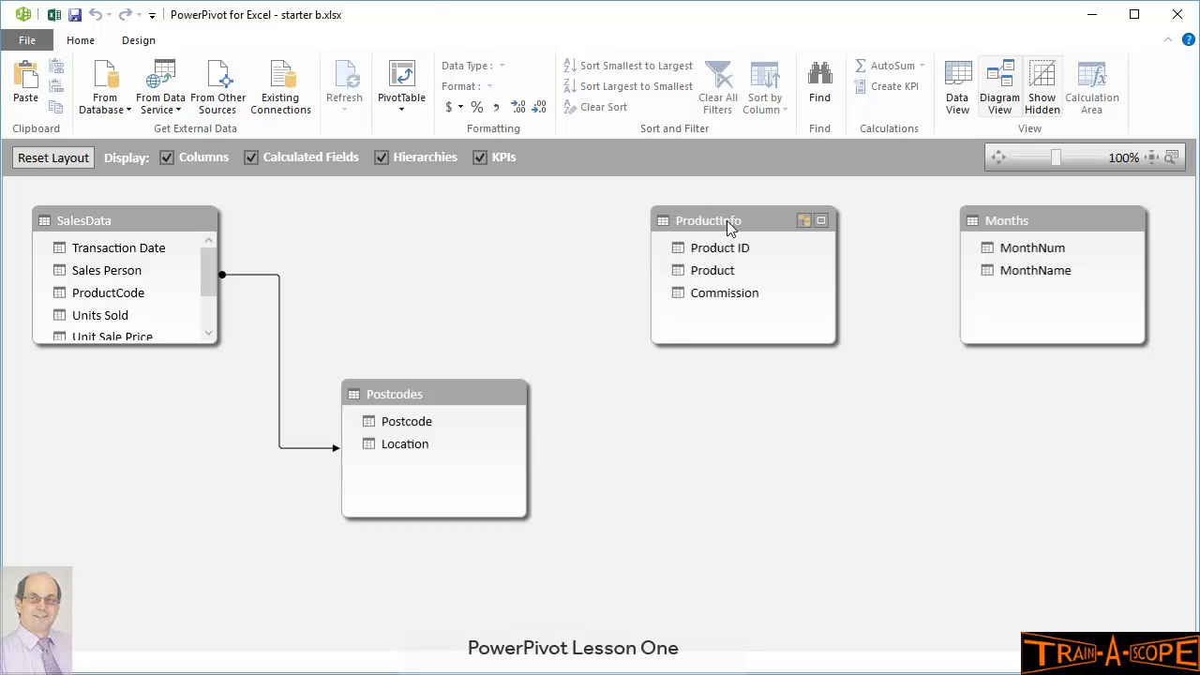
{"action": "left_click_drag", "start_coordinate": [727, 221], "coordinate": [498, 222]}
{"action": "left_click_drag", "start_coordinate": [433, 394], "coordinate": [473, 486]}
{"action": "left_click_drag", "start_coordinate": [463, 225], "coordinate": [400, 225]}
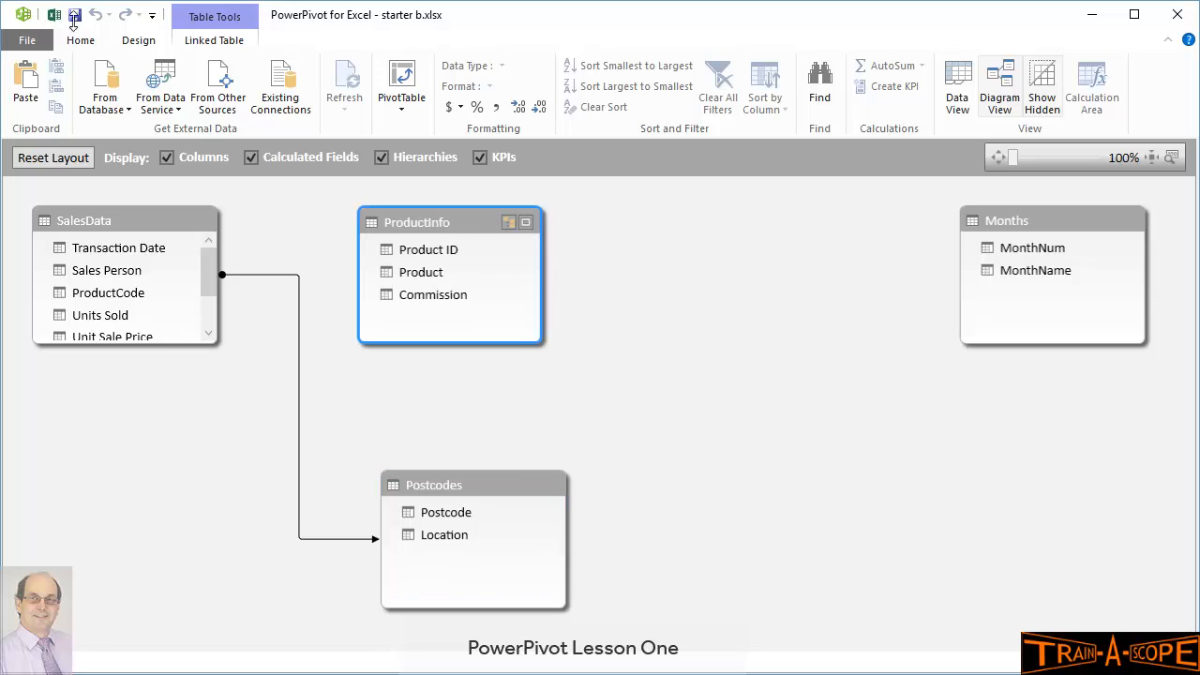
{"action": "left_click_drag", "start_coordinate": [168, 344], "coordinate": [179, 482]}
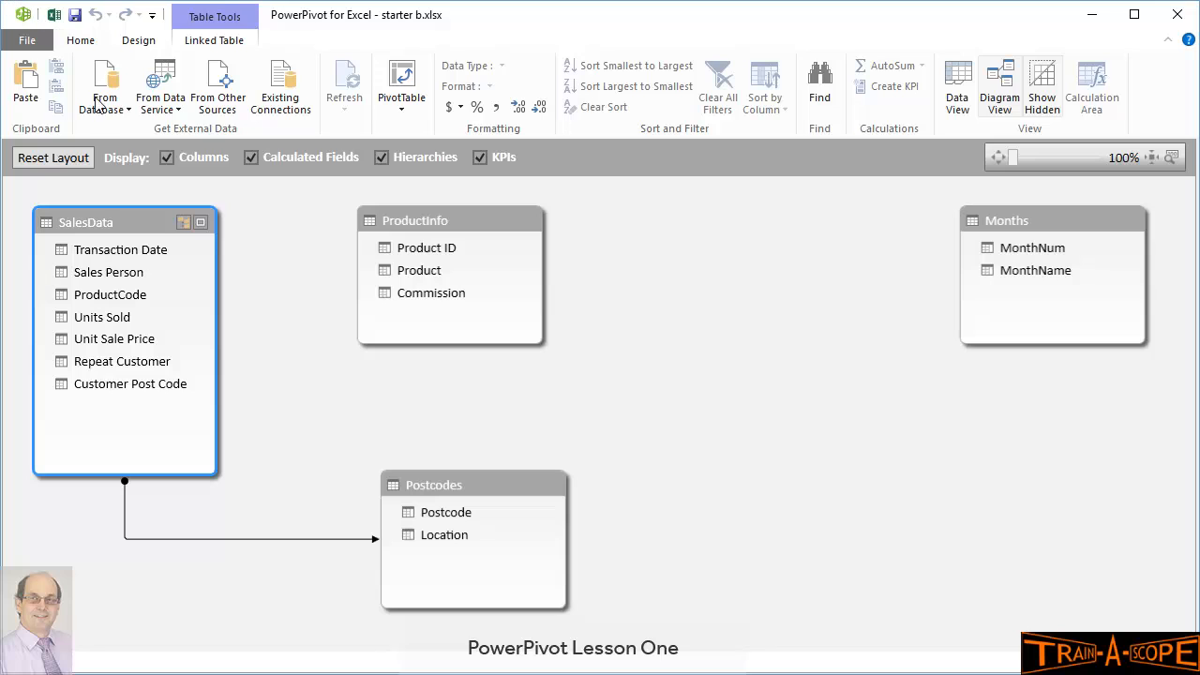
Relate ProductCode in SalesData to Product ID in ProductInfo within the diagram, and check the relationship's settings
{"action": "left_click_drag", "start_coordinate": [119, 298], "coordinate": [403, 253]}
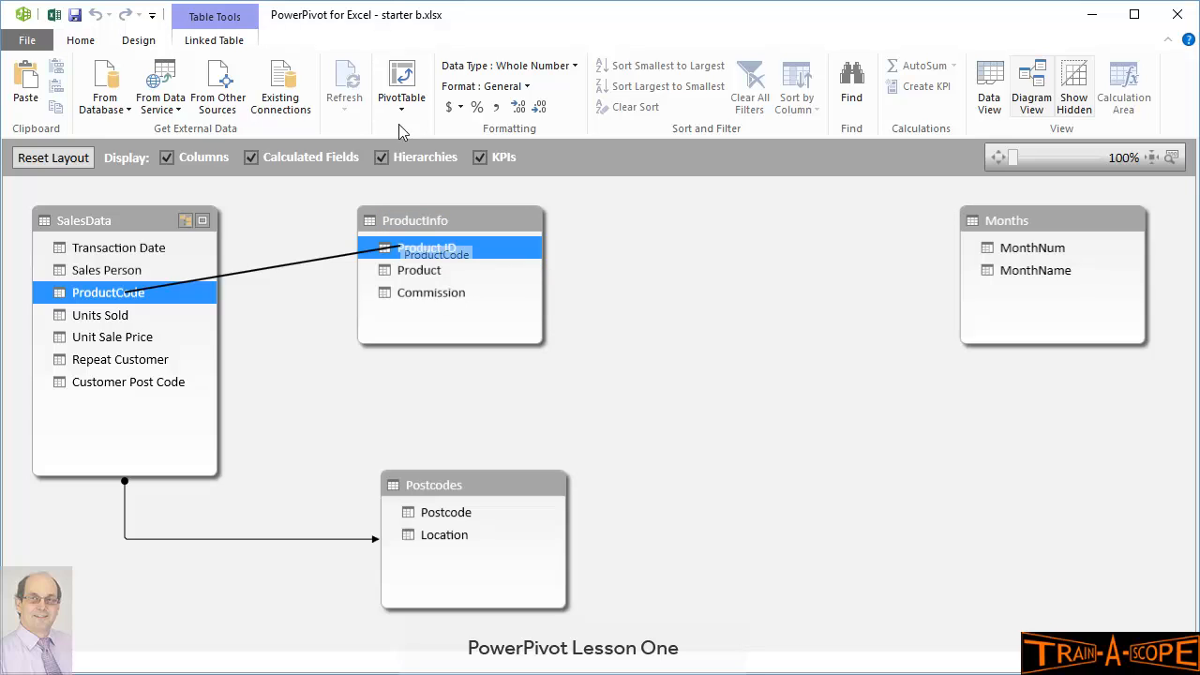
{"action": "left_click", "coordinate": [425, 220]}
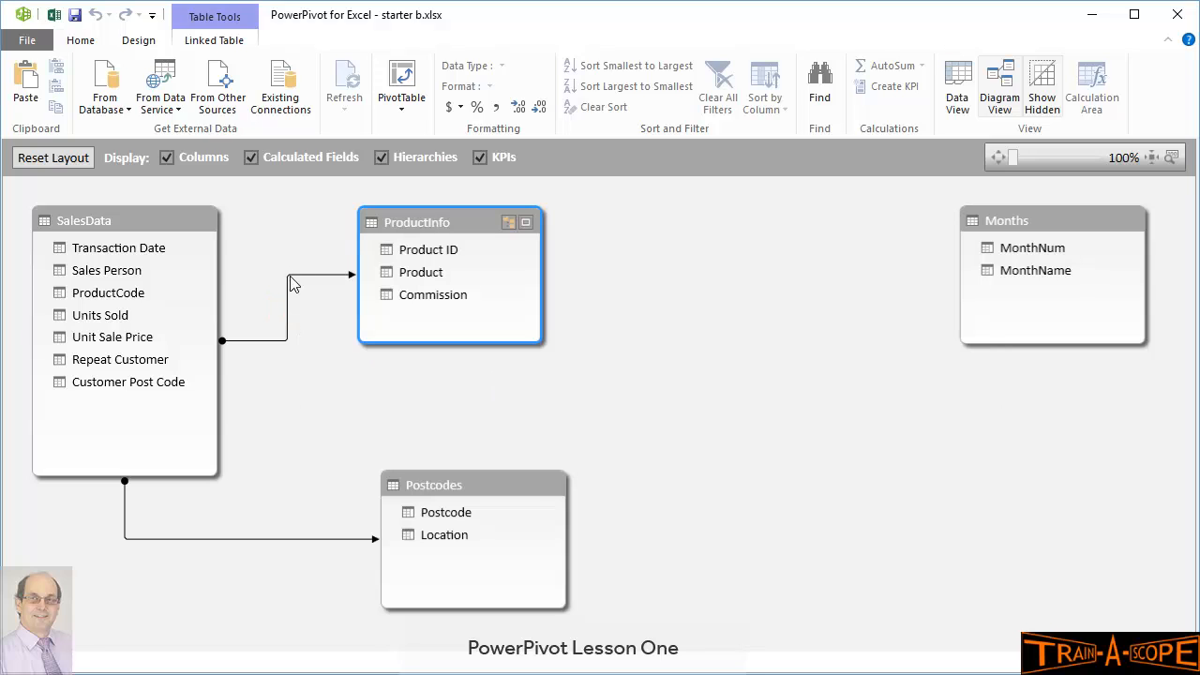
{"action": "double_click", "coordinate": [287, 314]}
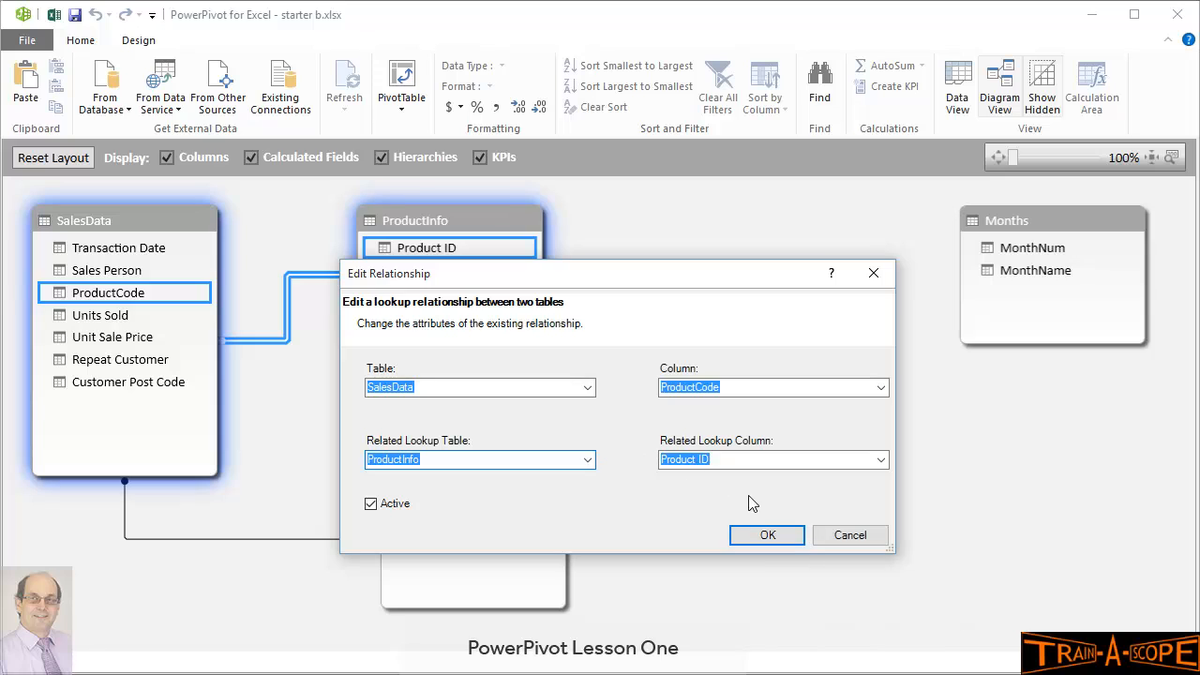
{"action": "left_click", "coordinate": [765, 535]}
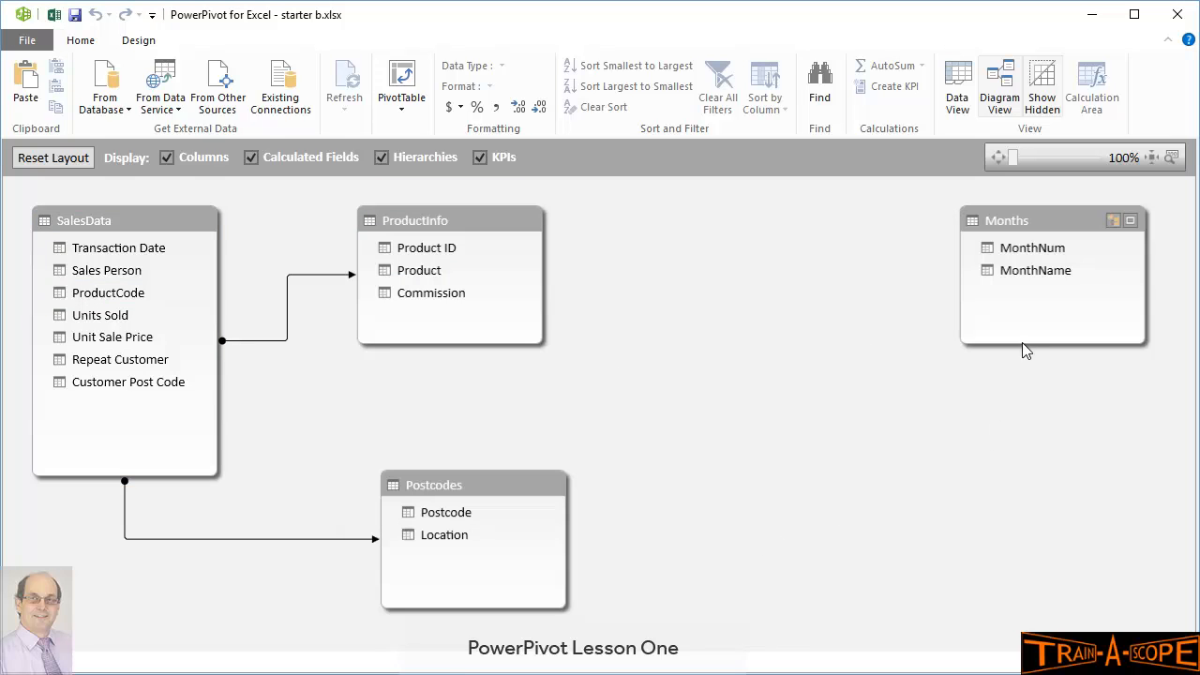
Move the Months table closer to the other tables in the diagram and return to the data view
{"action": "left_click_drag", "start_coordinate": [1037, 222], "coordinate": [709, 307]}
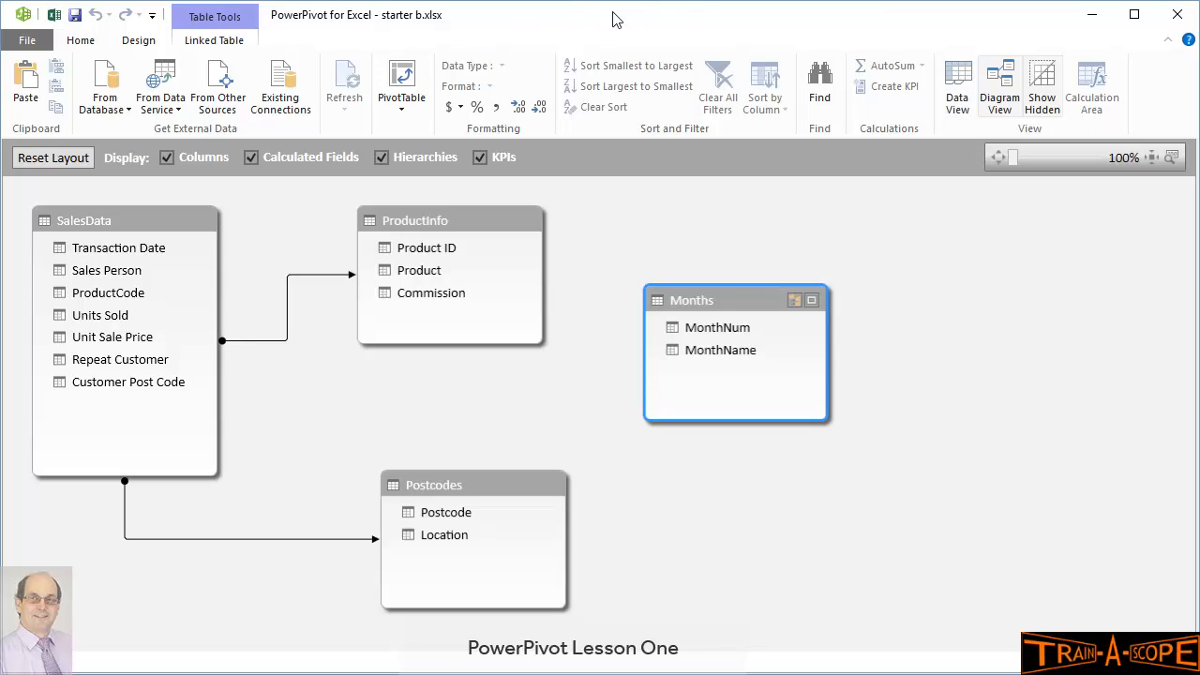
{"action": "left_click", "coordinate": [958, 84]}
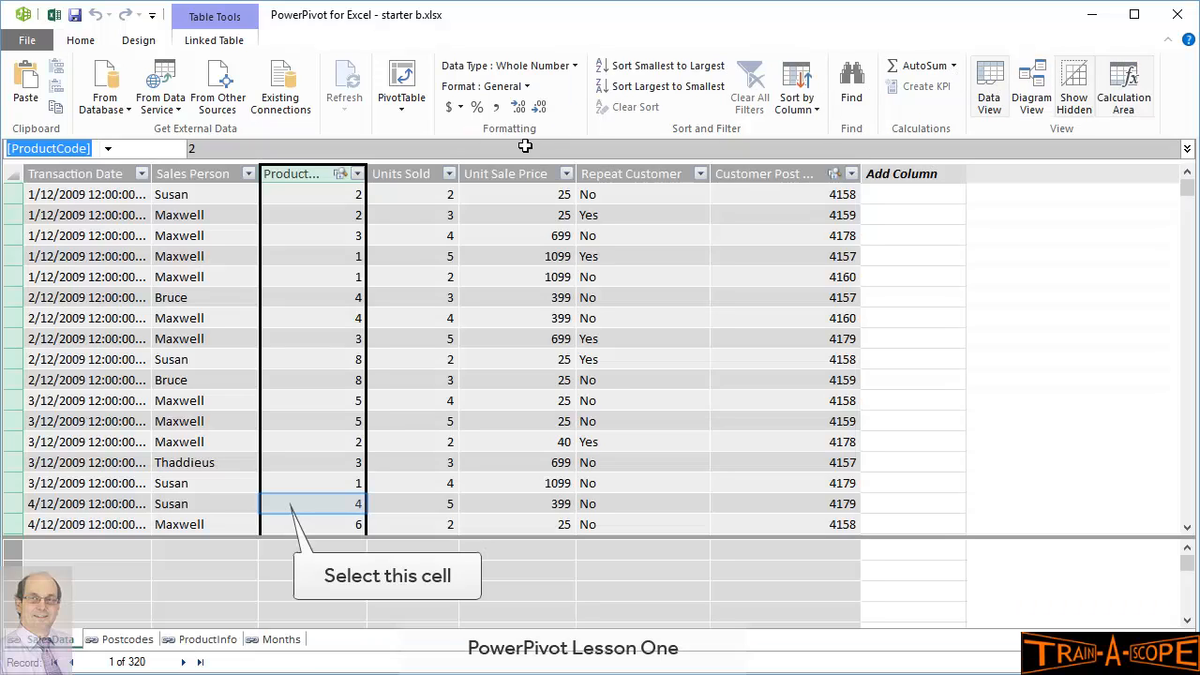
Add a new column named Month Num to the SalesData table
{"action": "left_click", "coordinate": [282, 505]}
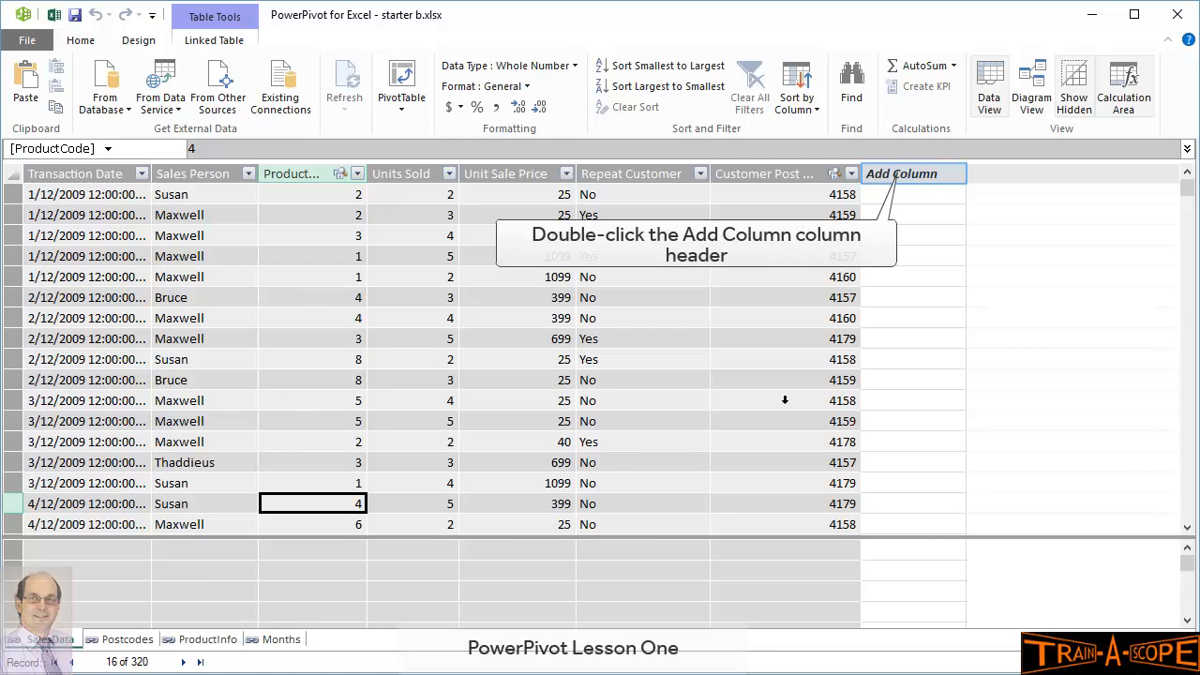
{"action": "double_click", "coordinate": [907, 171]}
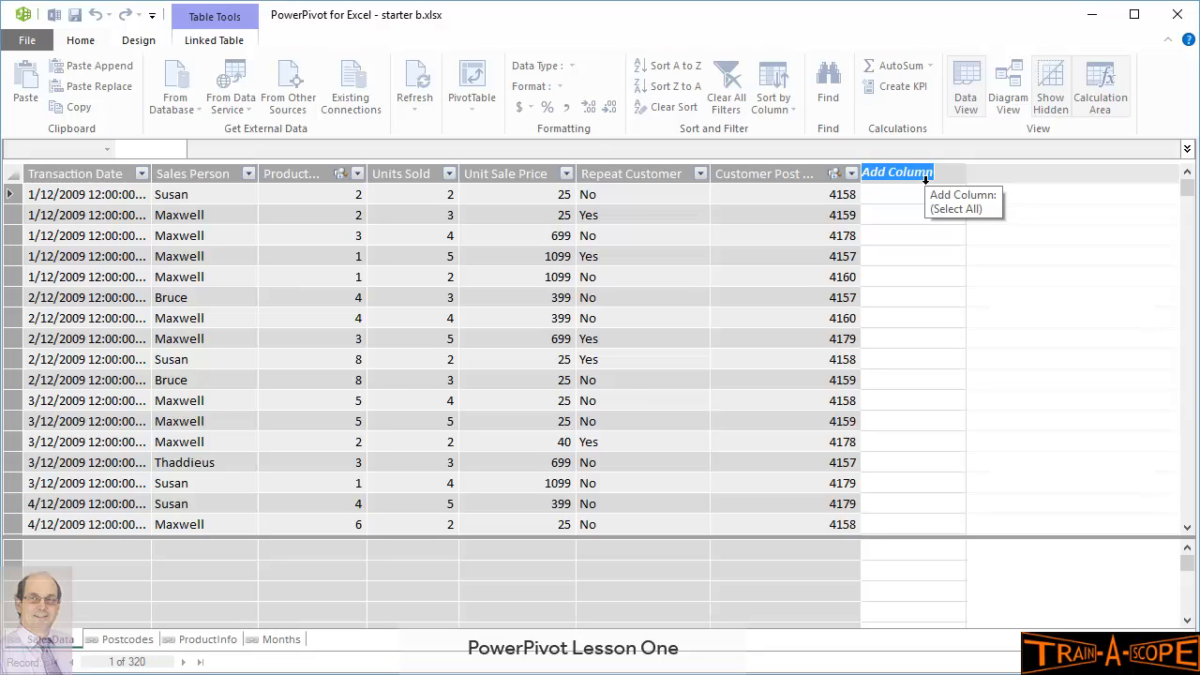
{"action": "type", "text": "Month Num"}
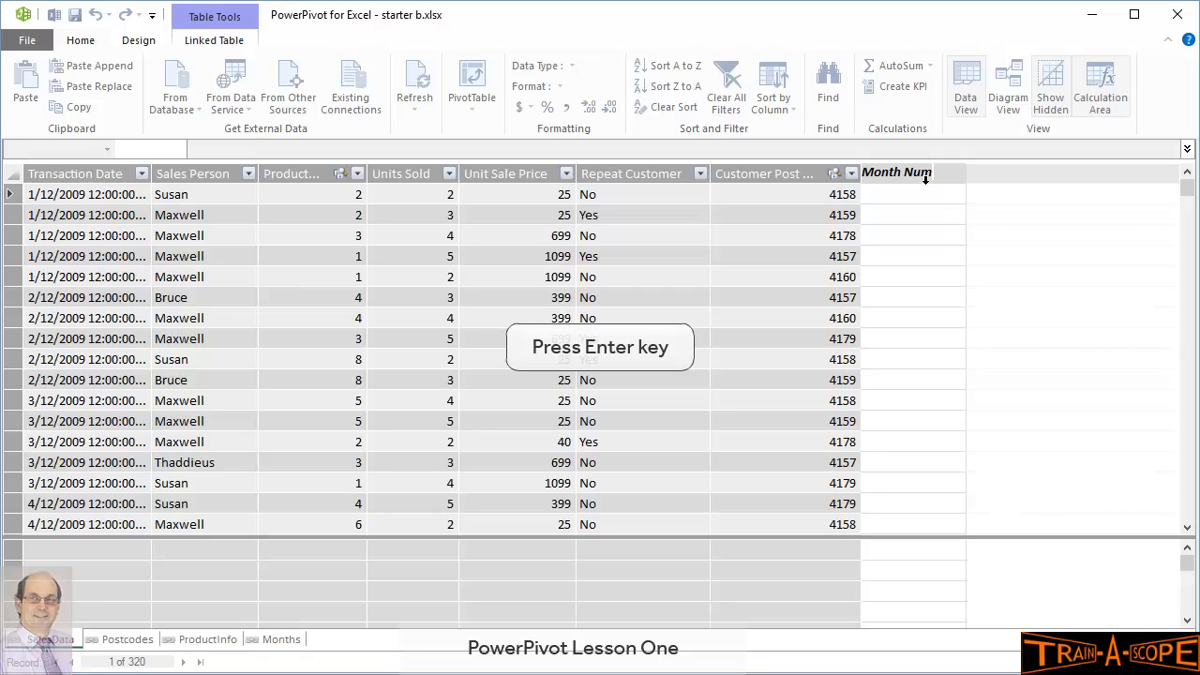
{"action": "key", "text": "Return"}
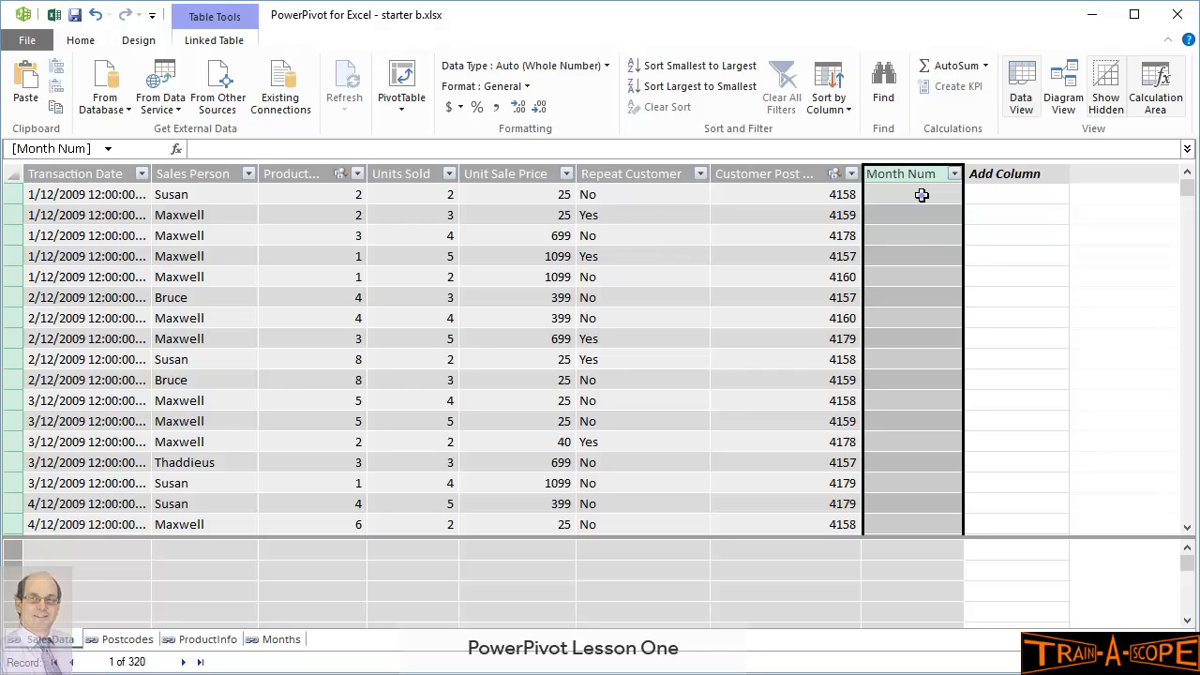
Start a formula in the Month Num column by inserting the MONTH function from the Date & Time category
{"action": "left_click", "coordinate": [922, 194]}
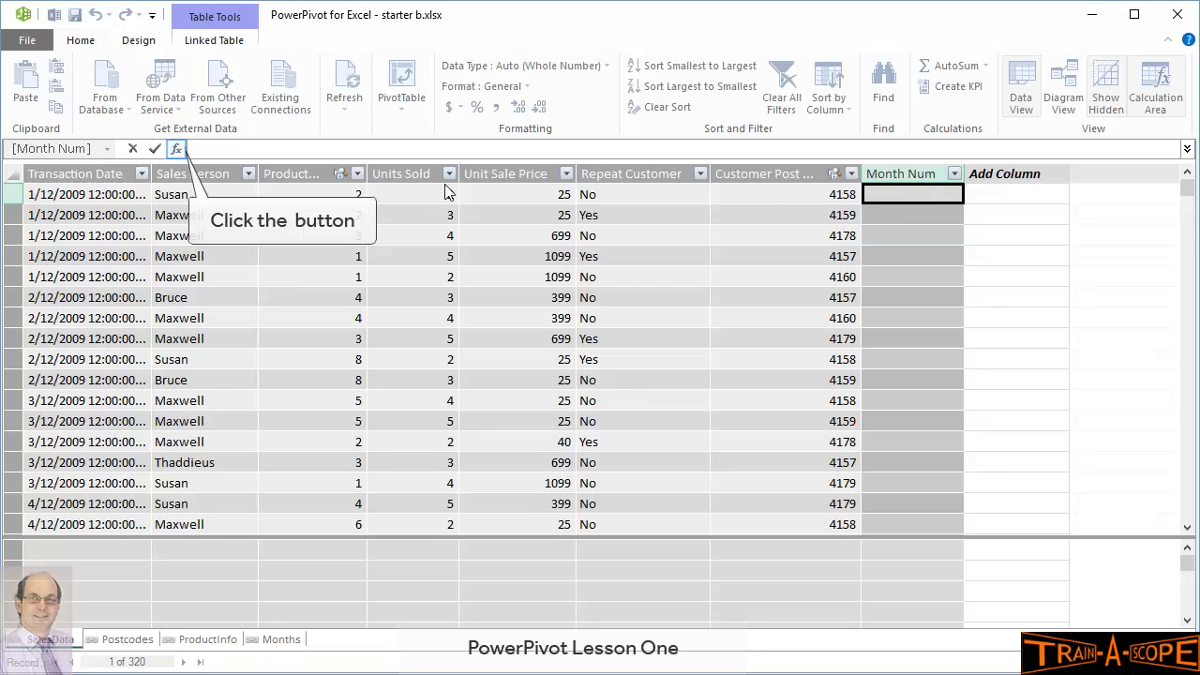
{"action": "left_click", "coordinate": [177, 150]}
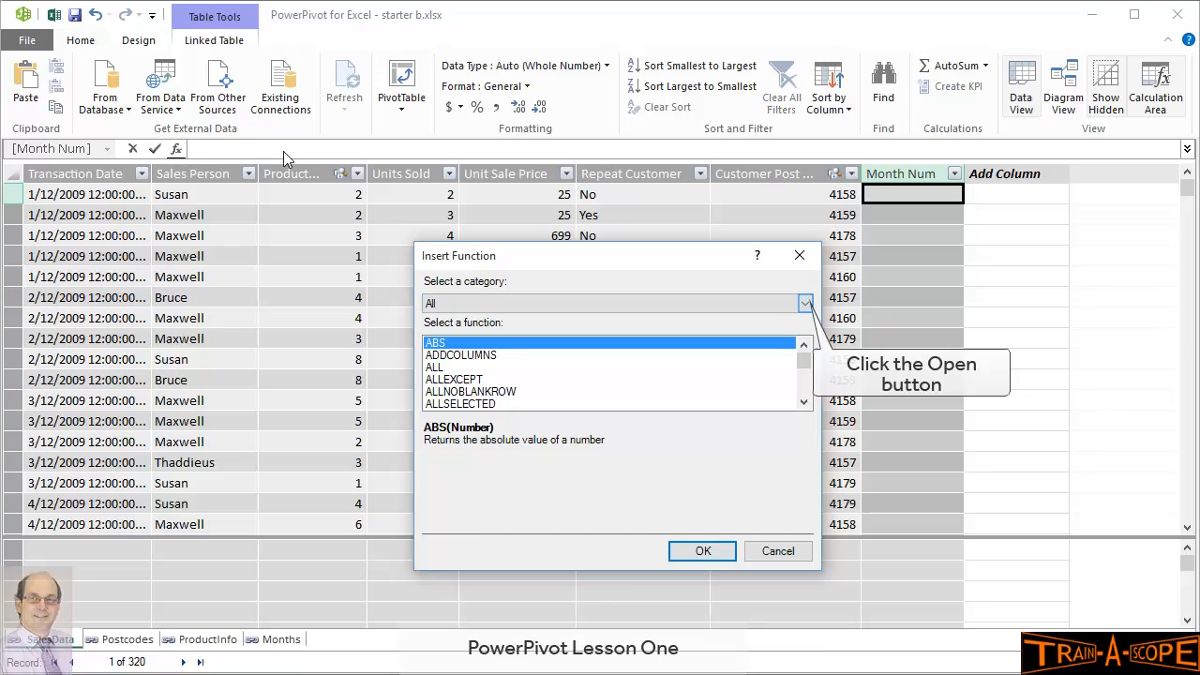
{"action": "left_click", "coordinate": [802, 303]}
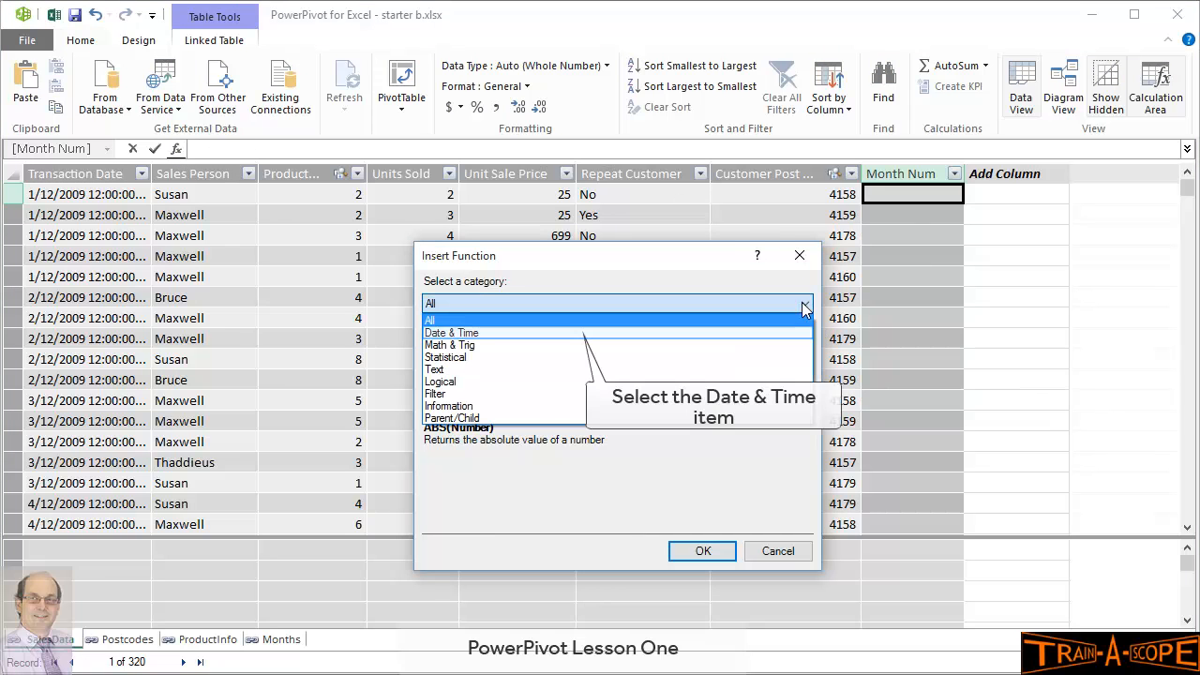
{"action": "left_click", "coordinate": [583, 334]}
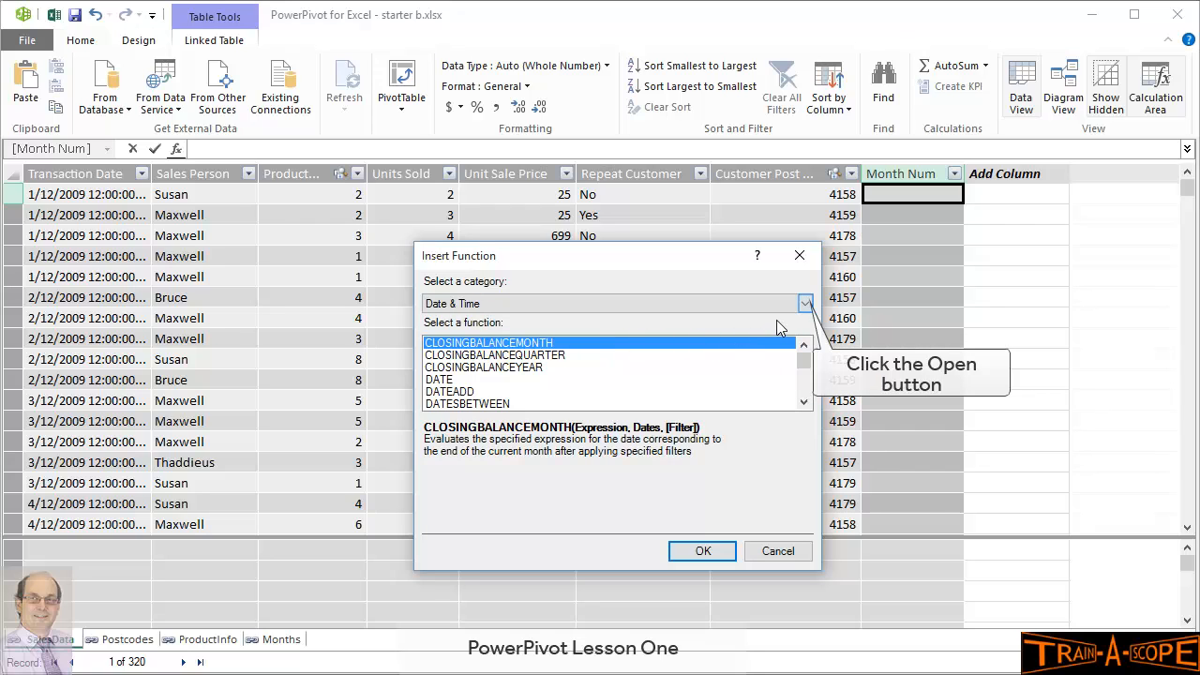
{"action": "left_click", "coordinate": [804, 303]}
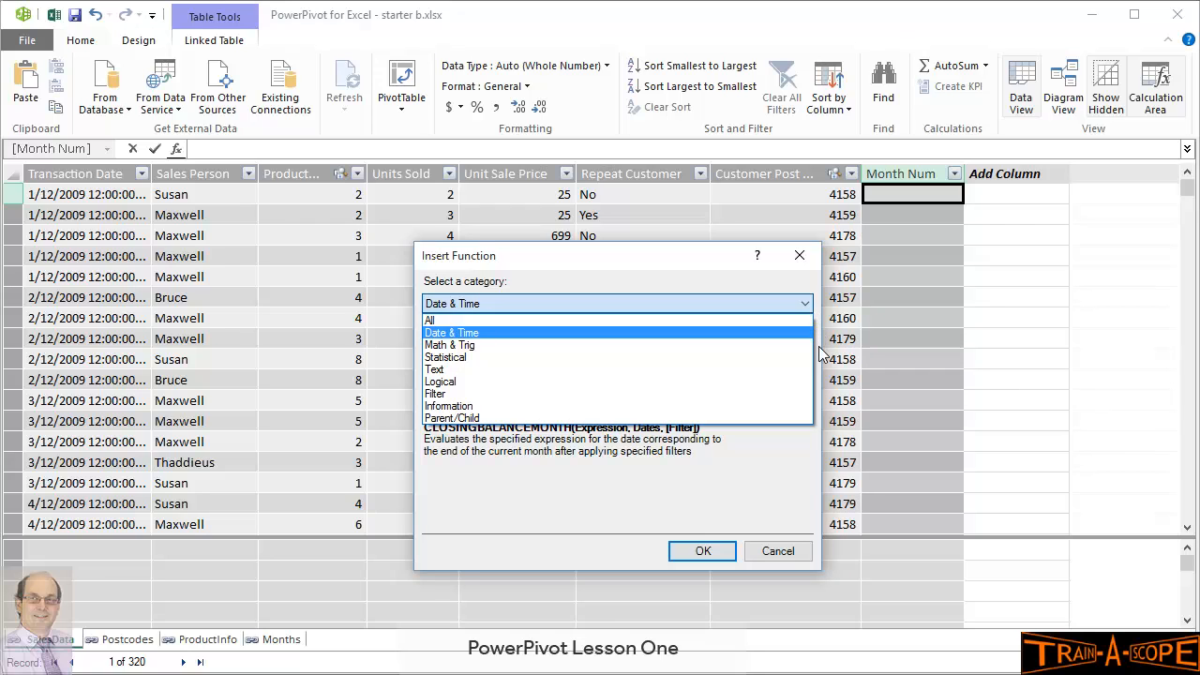
{"action": "left_click", "coordinate": [531, 333]}
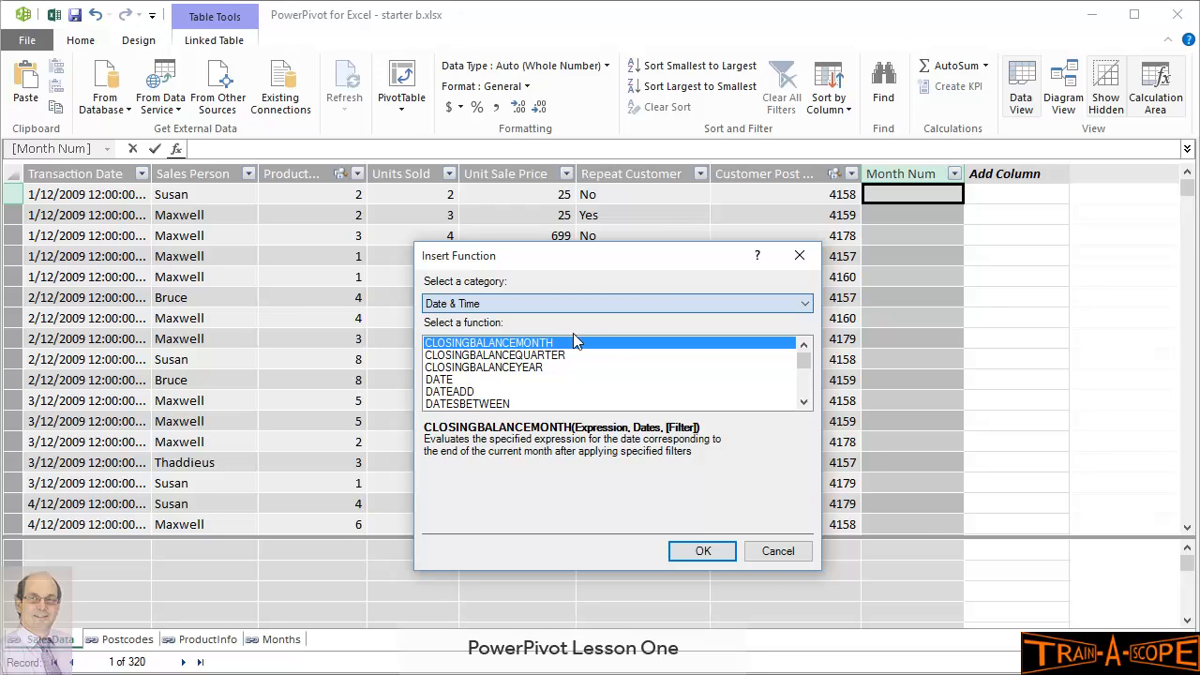
{"action": "left_click_drag", "start_coordinate": [804, 362], "coordinate": [810, 380]}
{"action": "double_click", "coordinate": [804, 345]}
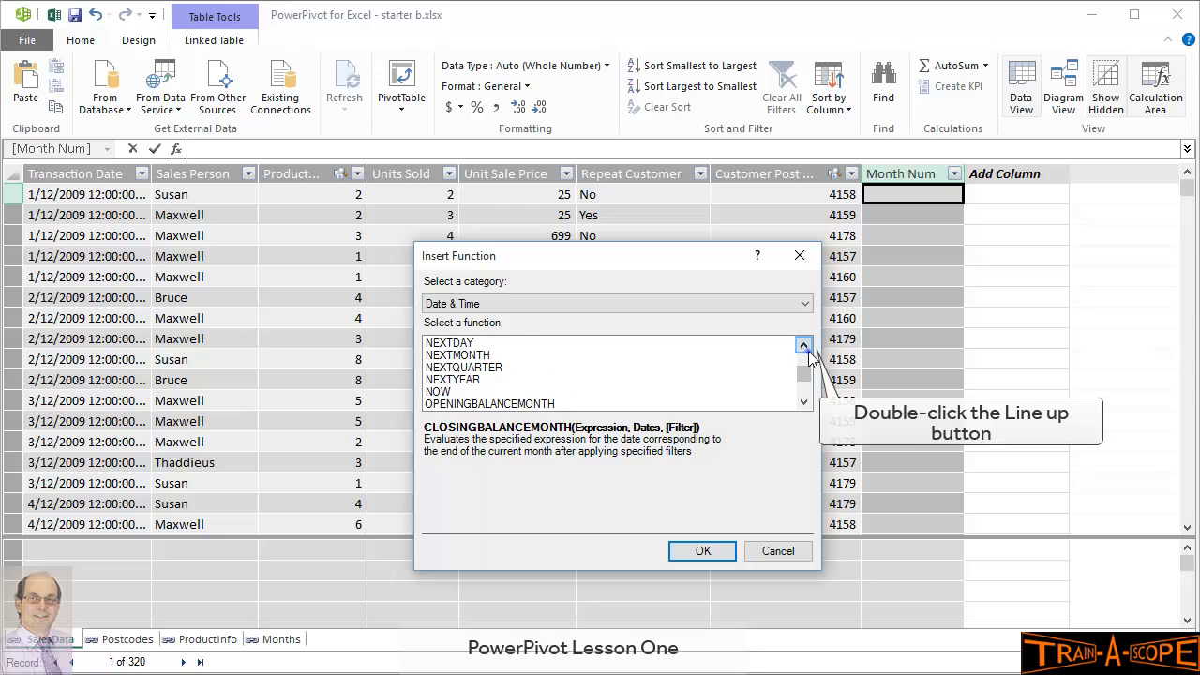
{"action": "left_click", "coordinate": [808, 351]}
{"action": "double_click", "coordinate": [808, 351]}
{"action": "left_click", "coordinate": [449, 380]}
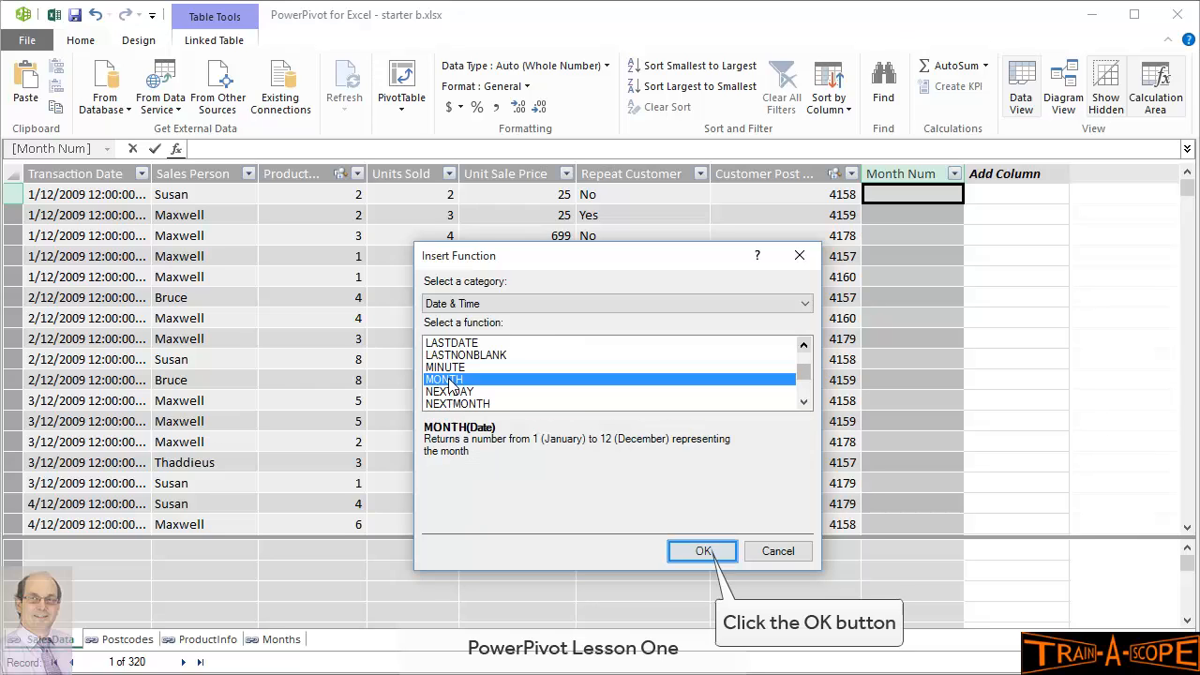
{"action": "left_click", "coordinate": [703, 551]}
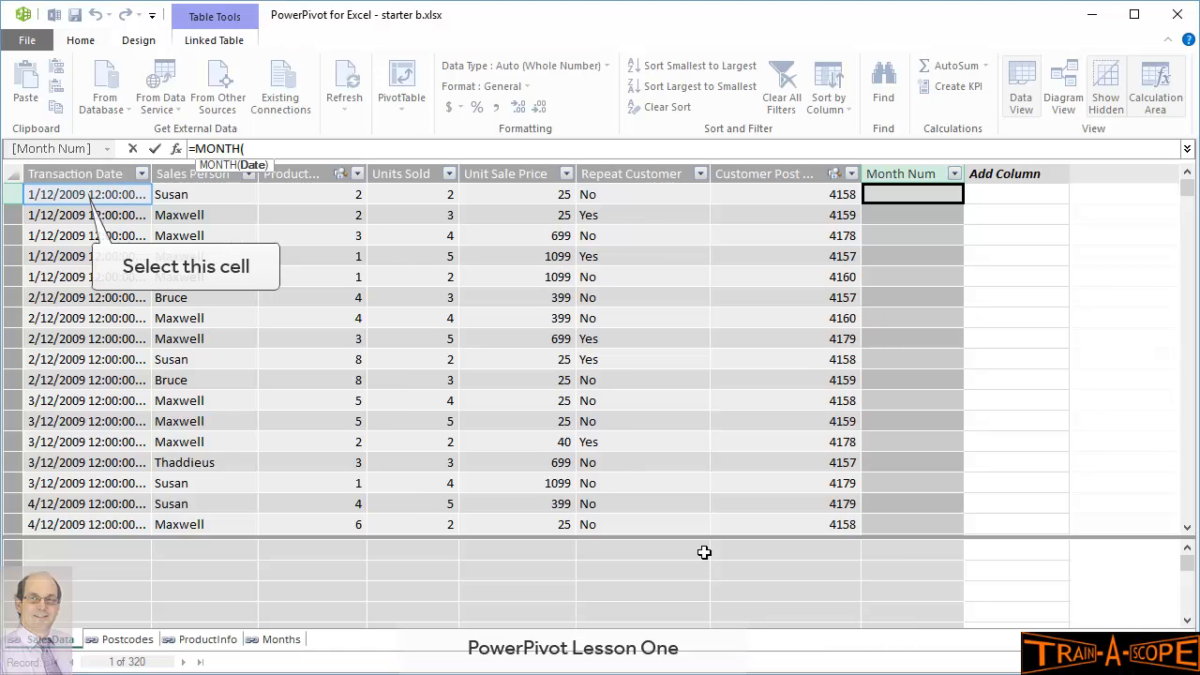
Complete the Month Num formula as =MONTH([Transaction Date]) and look through the calculated rows
{"action": "left_click", "coordinate": [81, 195]}
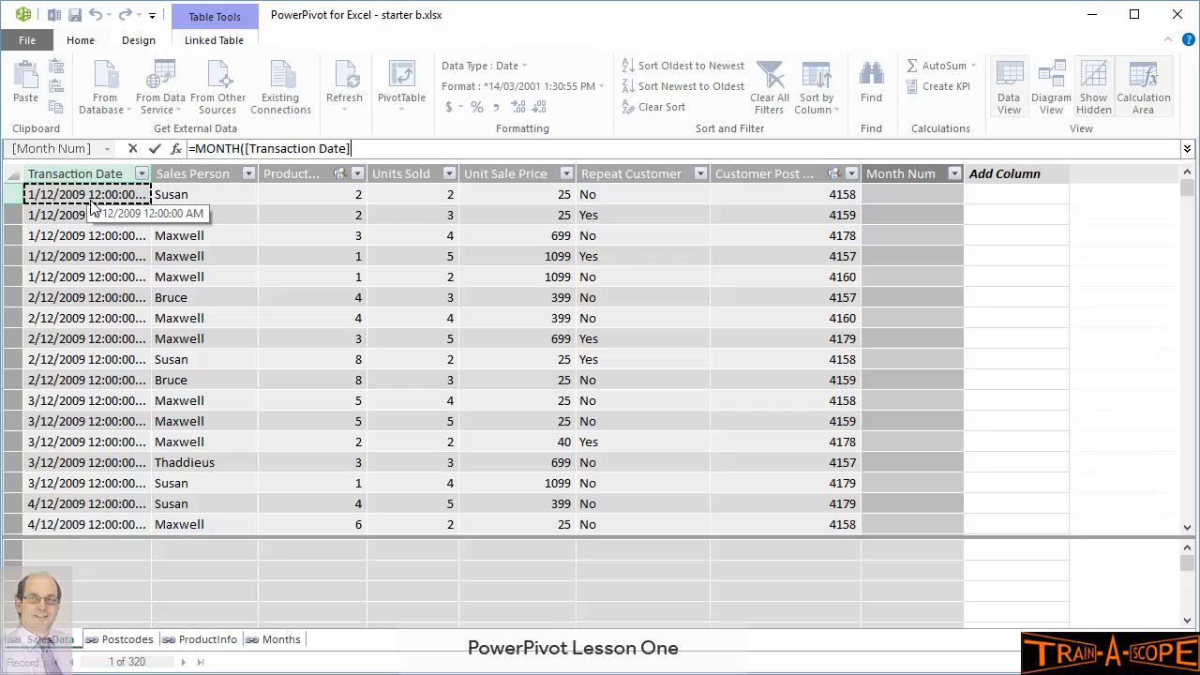
{"action": "type", "text": ")"}
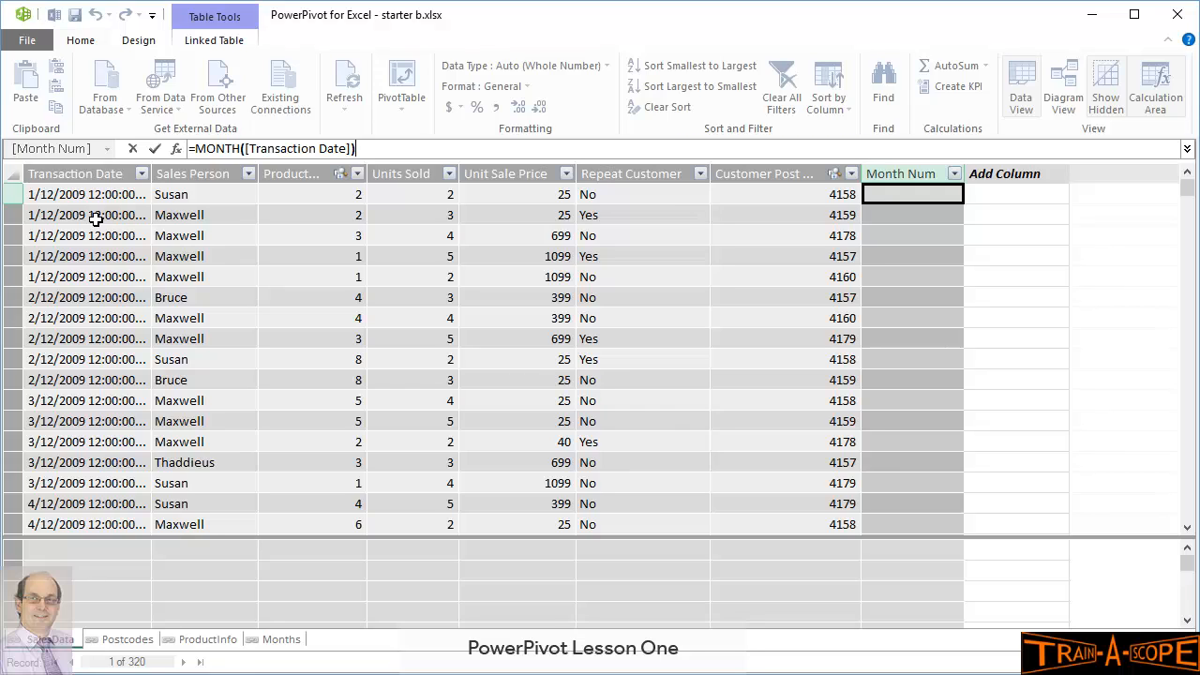
{"action": "key", "text": "Return"}
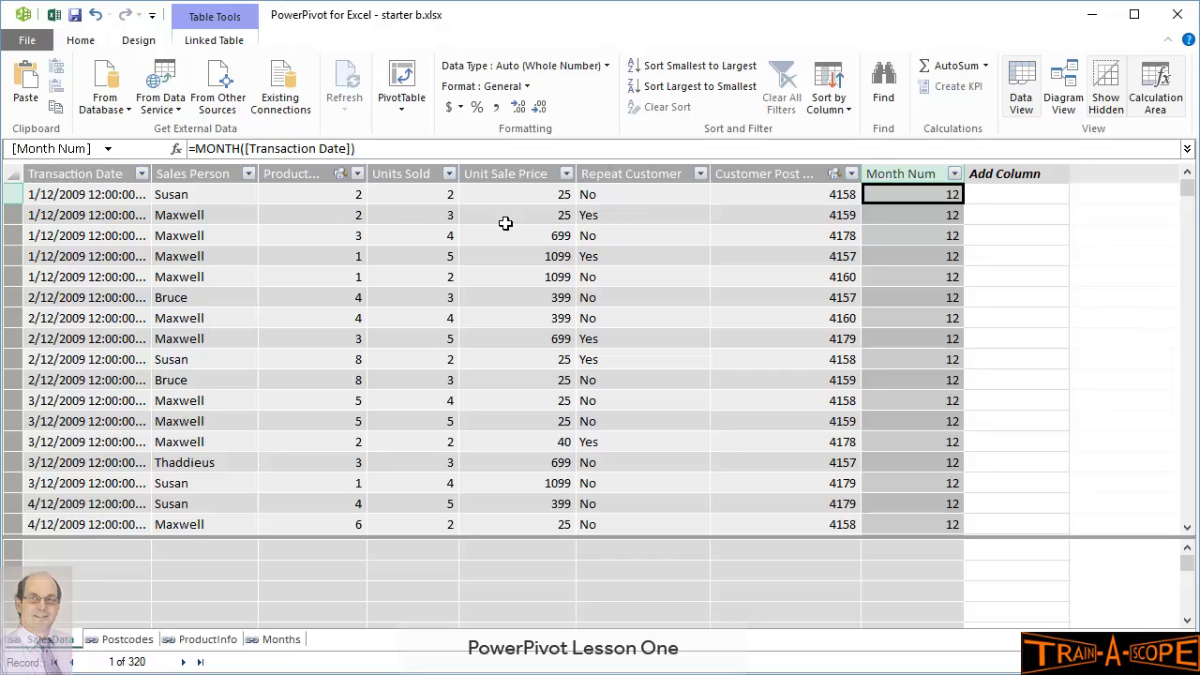
{"action": "scroll", "coordinate": [925, 270], "scroll_direction": "down", "scroll_amount": 6}
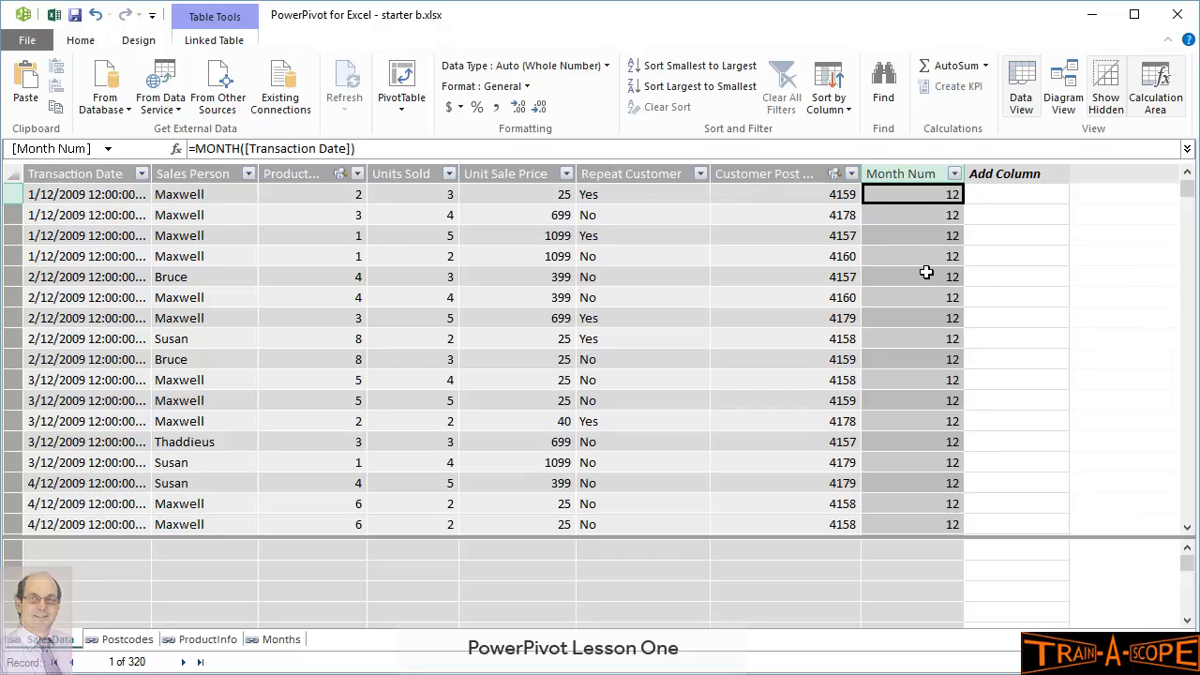
{"action": "scroll", "coordinate": [937, 291], "scroll_direction": "down", "scroll_amount": 2}
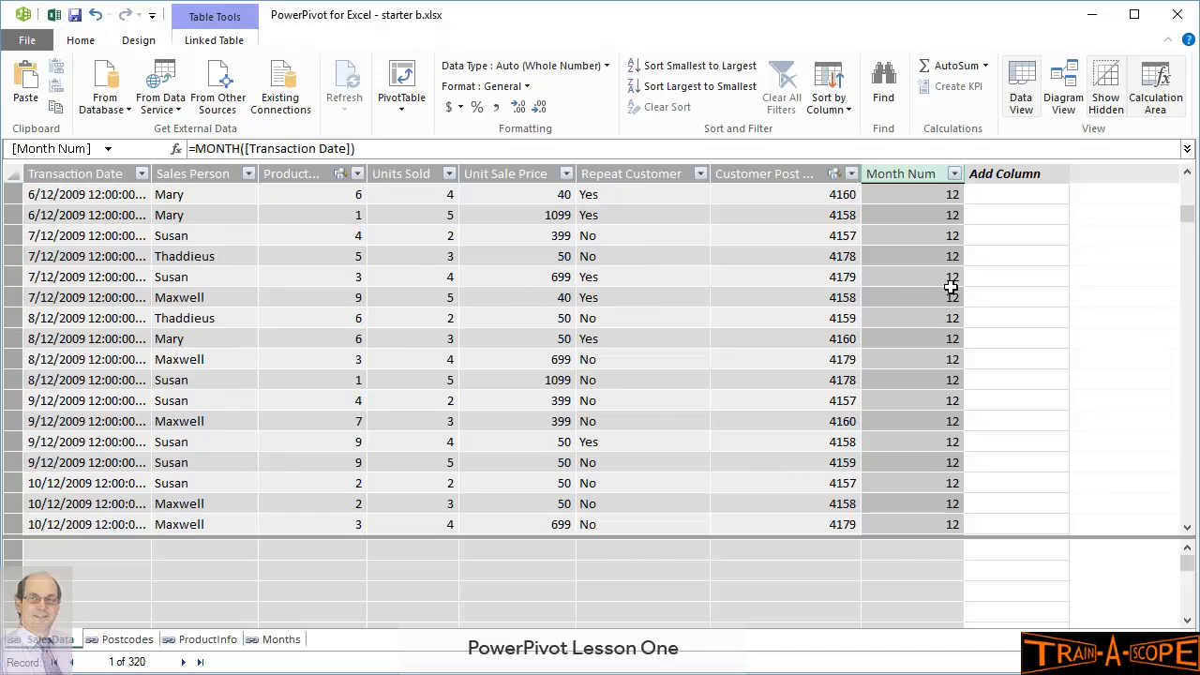
{"action": "mouse_move", "coordinate": [1187, 208]}
{"action": "left_mouse_down"}
{"action": "mouse_move", "coordinate": [1179, 528]}
{"action": "mouse_move", "coordinate": [1186, 192]}
{"action": "left_mouse_up"}
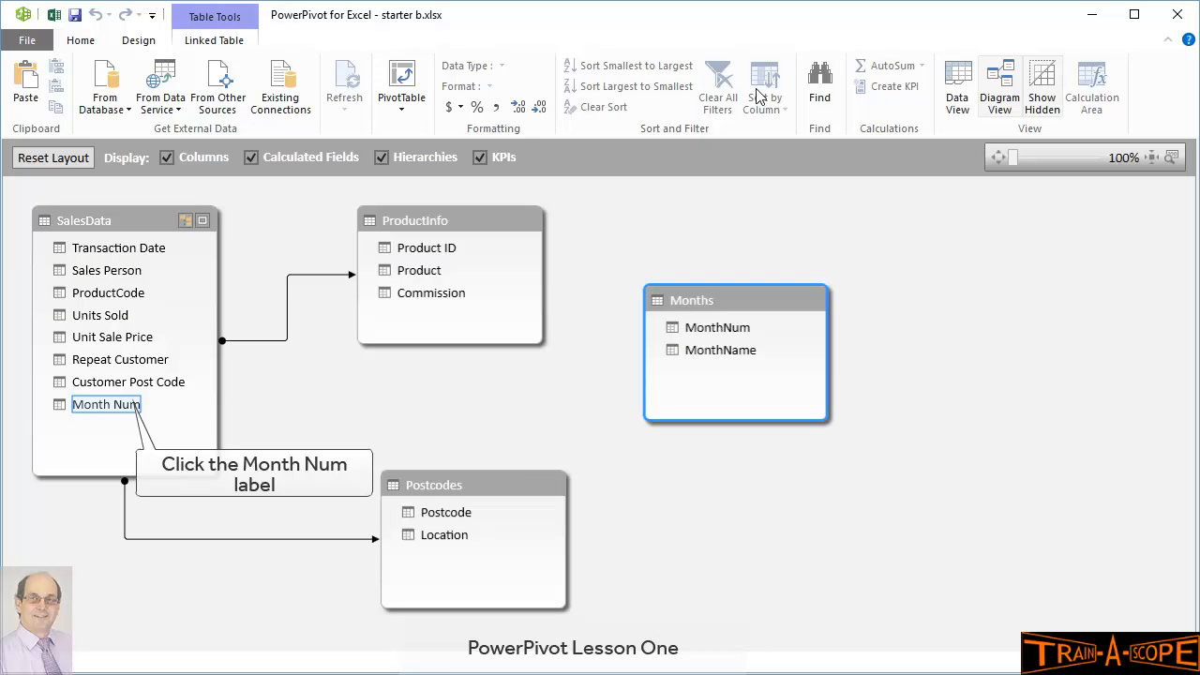
In the diagram view, relate Month Num in SalesData to MonthNum in Months and check the relationship's settings
{"action": "left_click", "coordinate": [128, 405]}
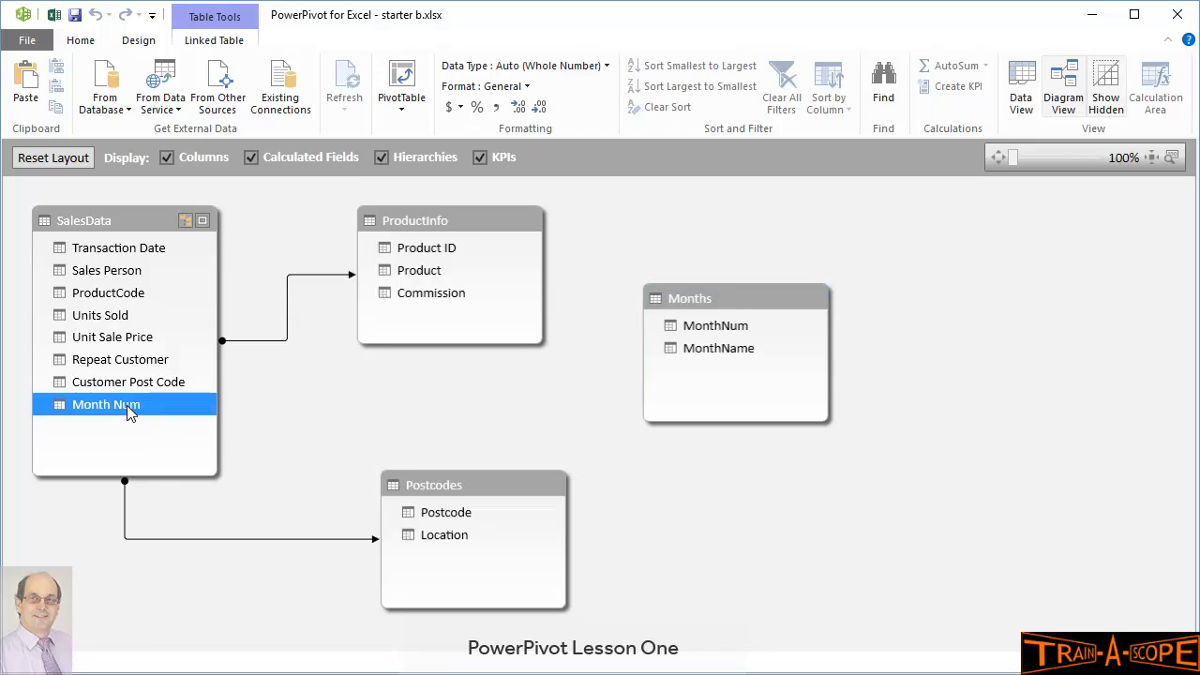
{"action": "left_click_drag", "start_coordinate": [126, 404], "coordinate": [673, 328]}
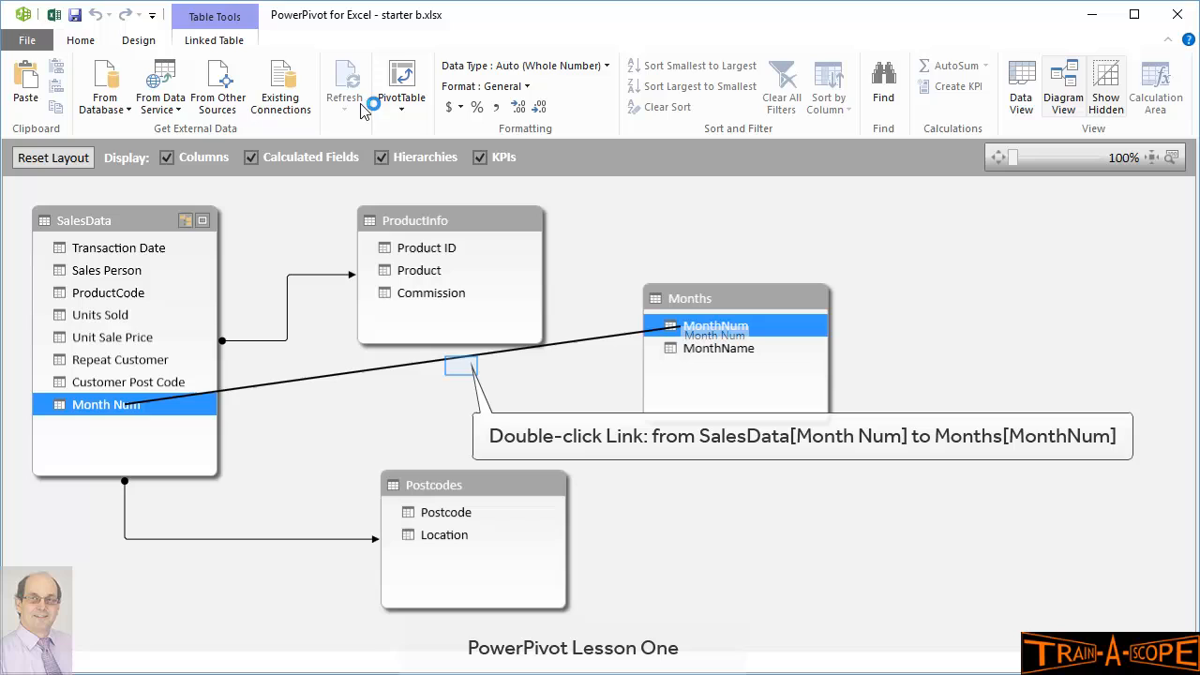
{"action": "left_click", "coordinate": [465, 368]}
{"action": "double_click", "coordinate": [465, 368]}
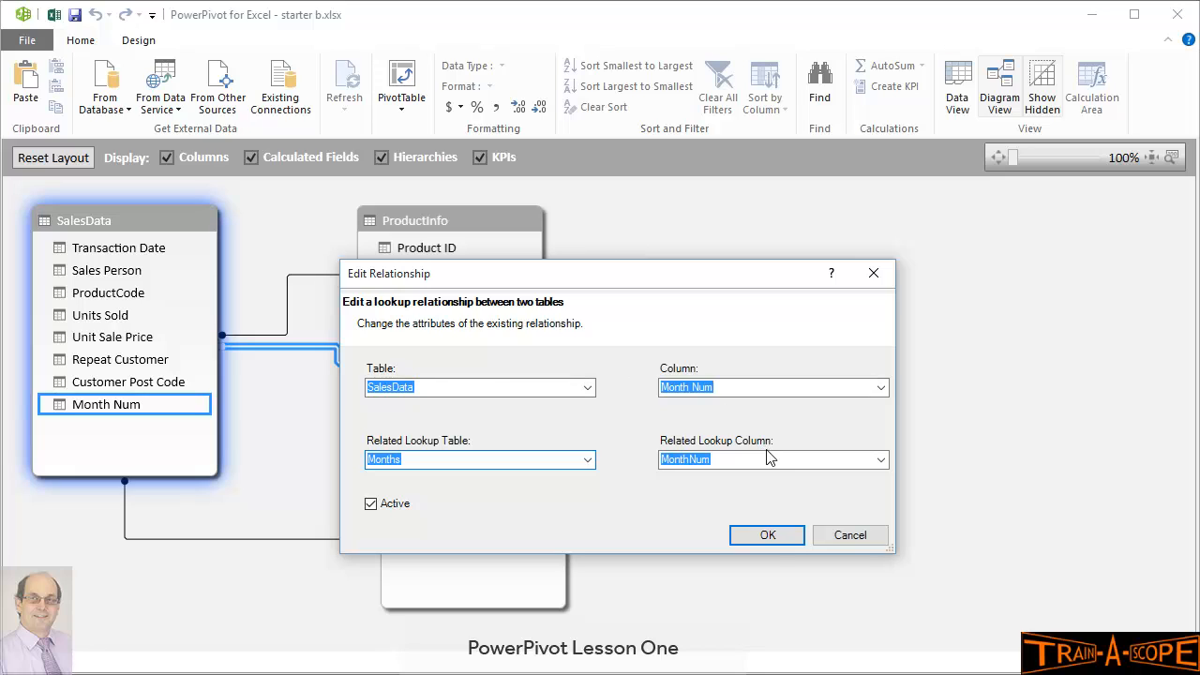
{"action": "left_click", "coordinate": [764, 538]}
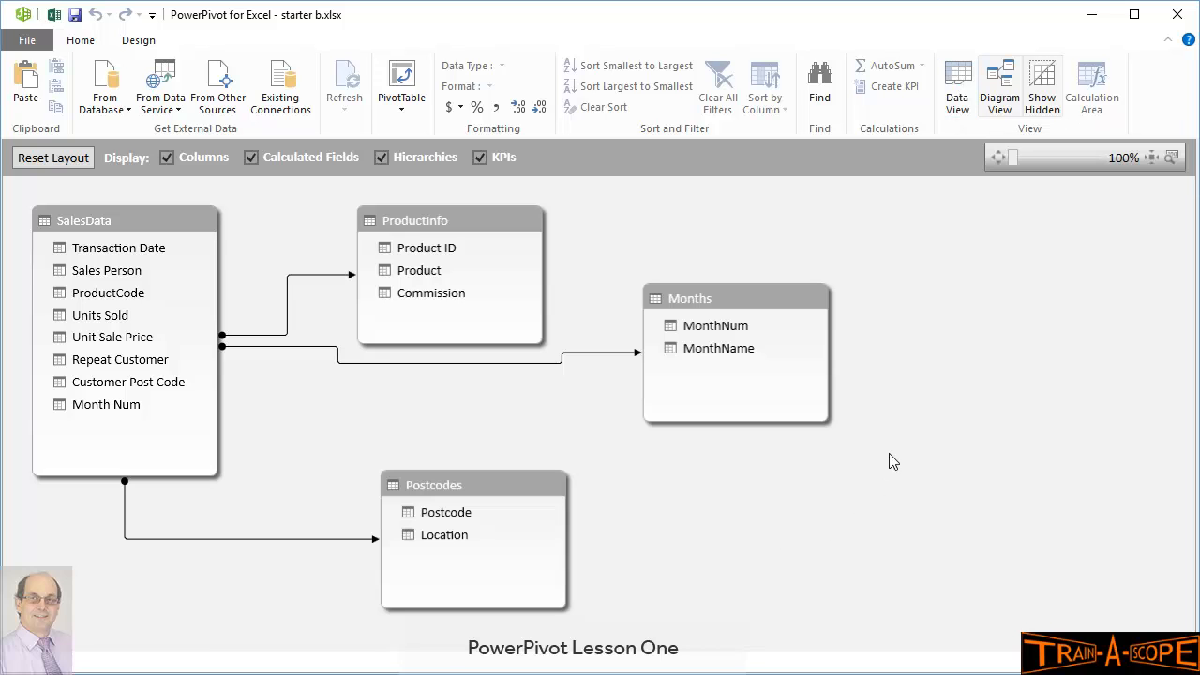
Return to the data view and add a new column named Sale Value to the SalesData table
{"action": "left_click", "coordinate": [953, 97]}
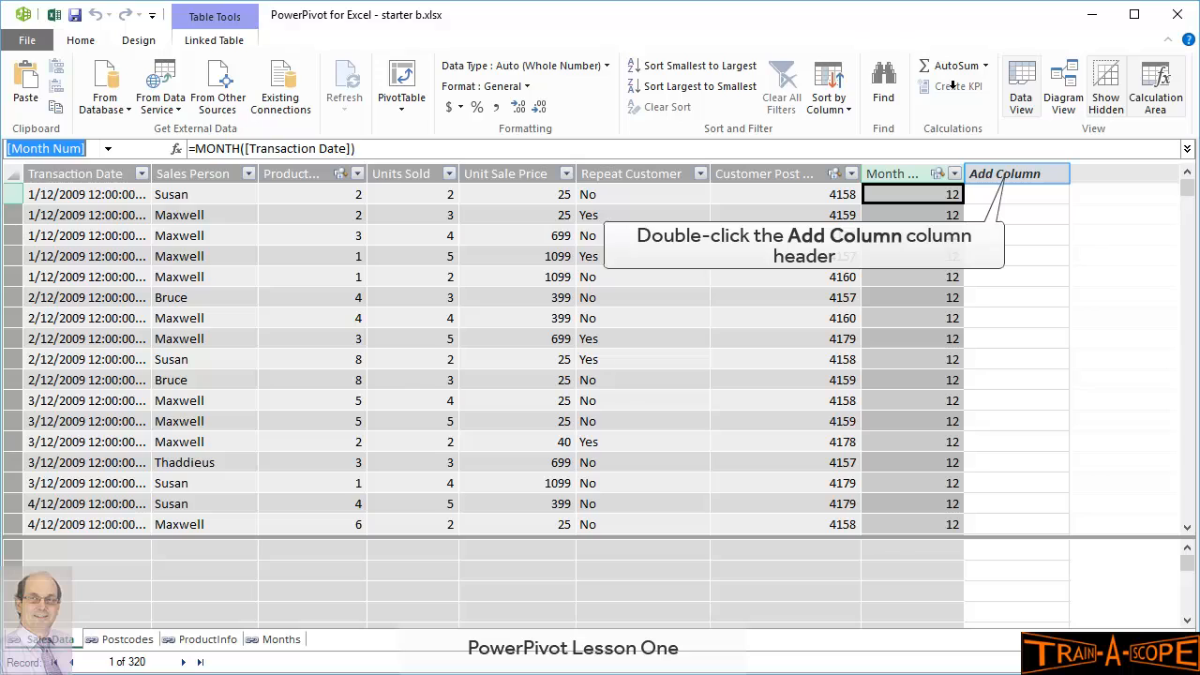
{"action": "double_click", "coordinate": [1016, 173]}
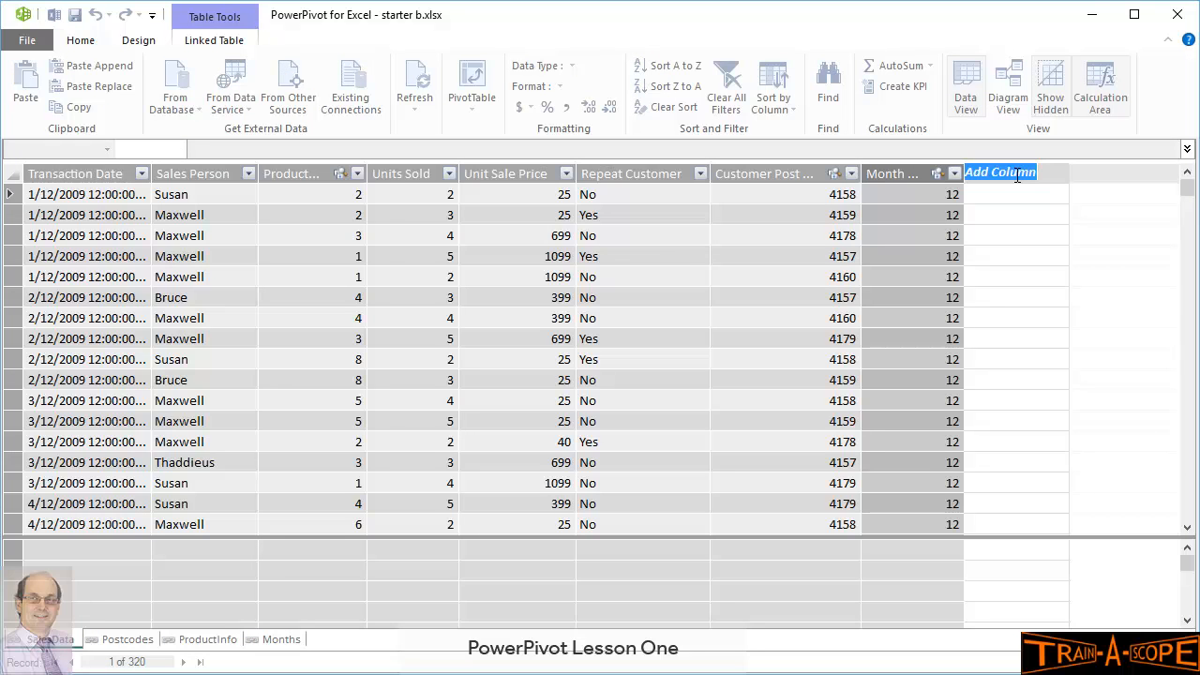
{"action": "type", "text": "Slaes"}
{"action": "key", "text": "BackSpace"}
{"action": "key", "text": "BackSpace"}
{"action": "key", "text": "BackSpace"}
{"action": "key", "text": "BackSpace"}
{"action": "type", "text": "a"}
{"action": "type", "text": "le C"}
{"action": "key", "text": "BackSpace"}
{"action": "type", "text": "Value"}
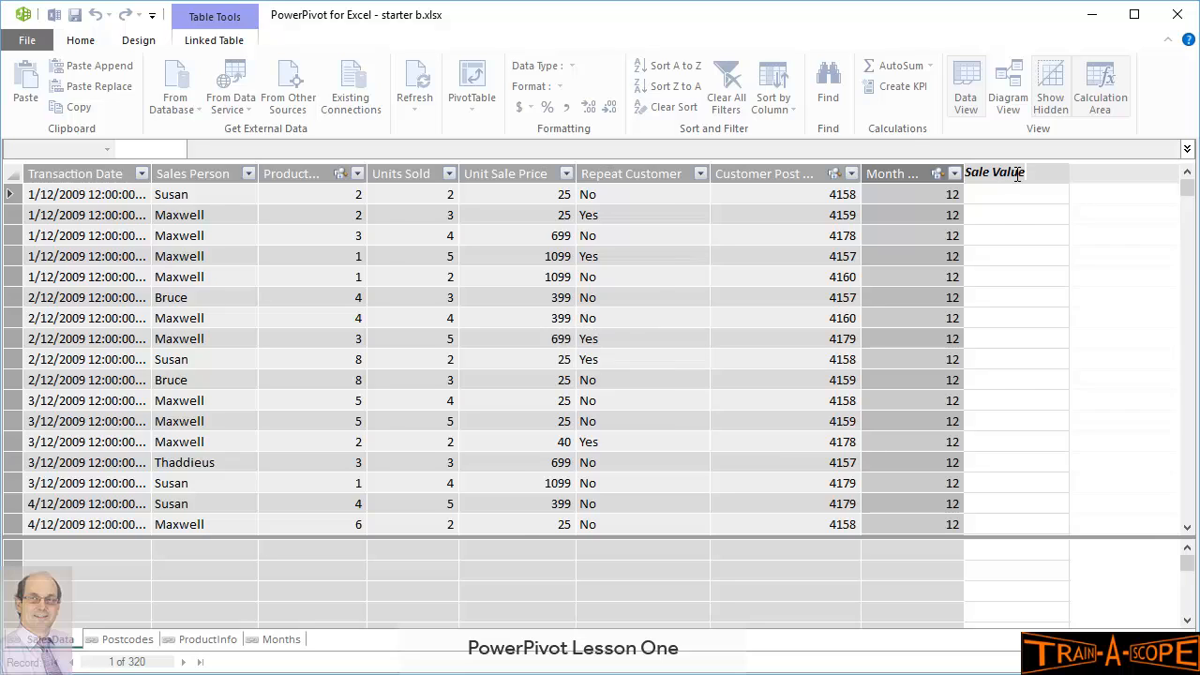
{"action": "key", "text": "Return"}
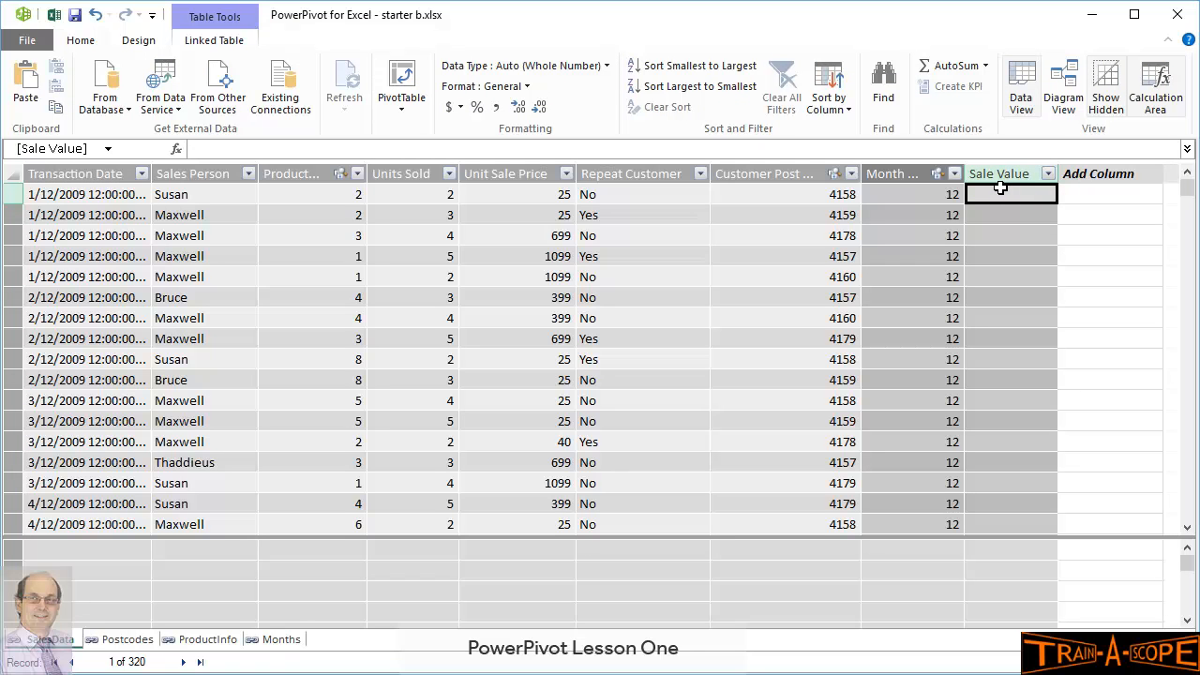
Fill the Sale Value column with the formula =[Unit Sale Price]*[Units Sold]
{"action": "type", "text": "="}
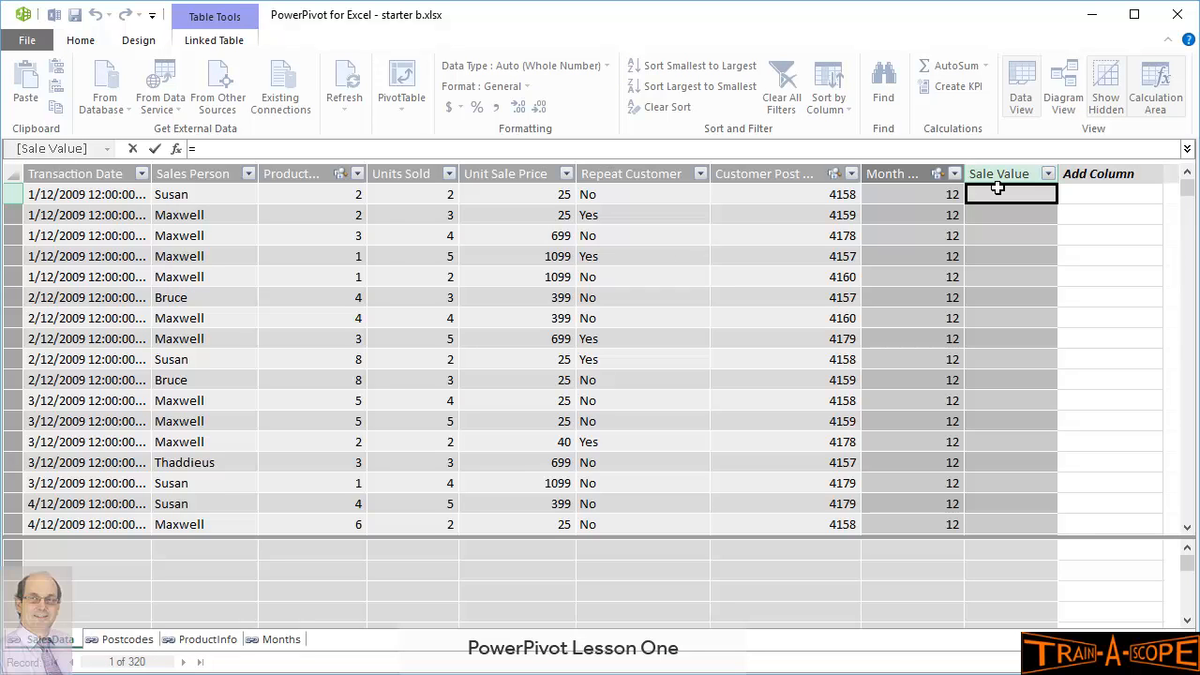
{"action": "left_click", "coordinate": [508, 194]}
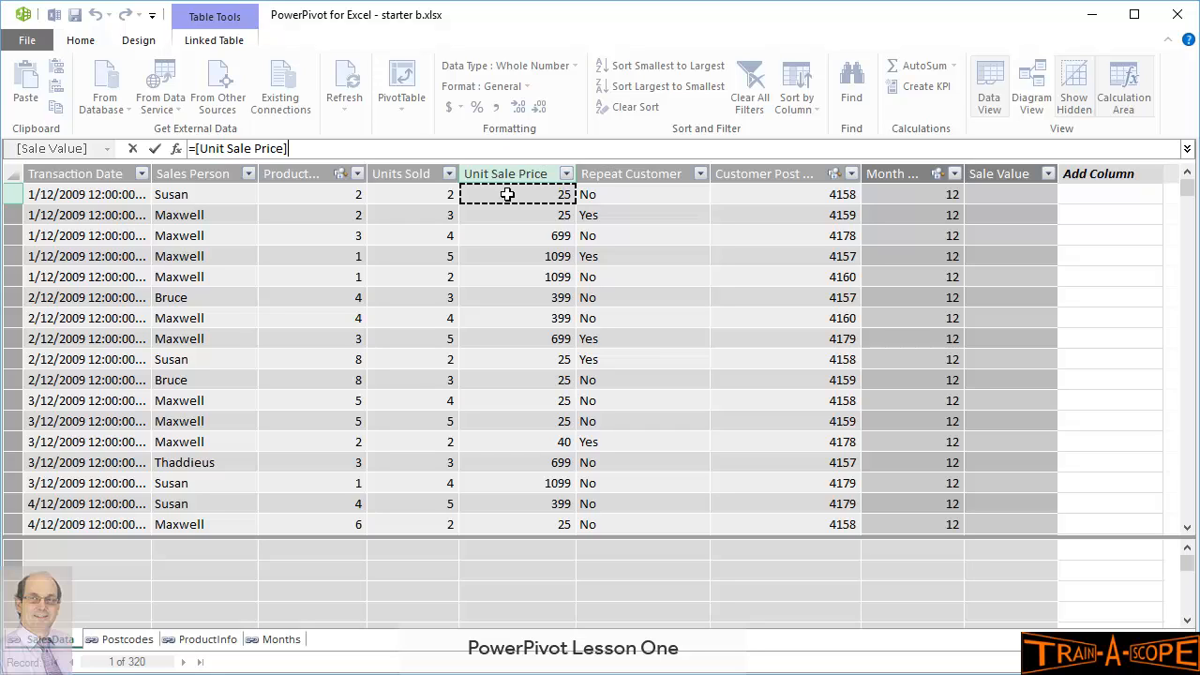
{"action": "type", "text": "*"}
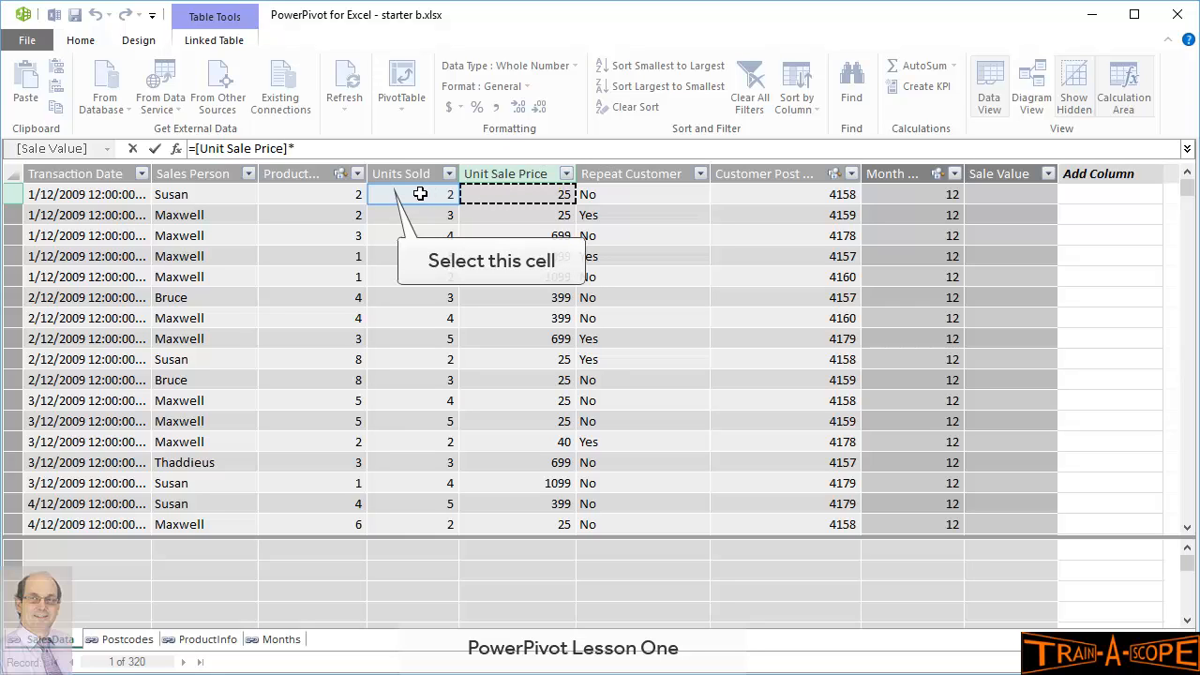
{"action": "left_click", "coordinate": [386, 191]}
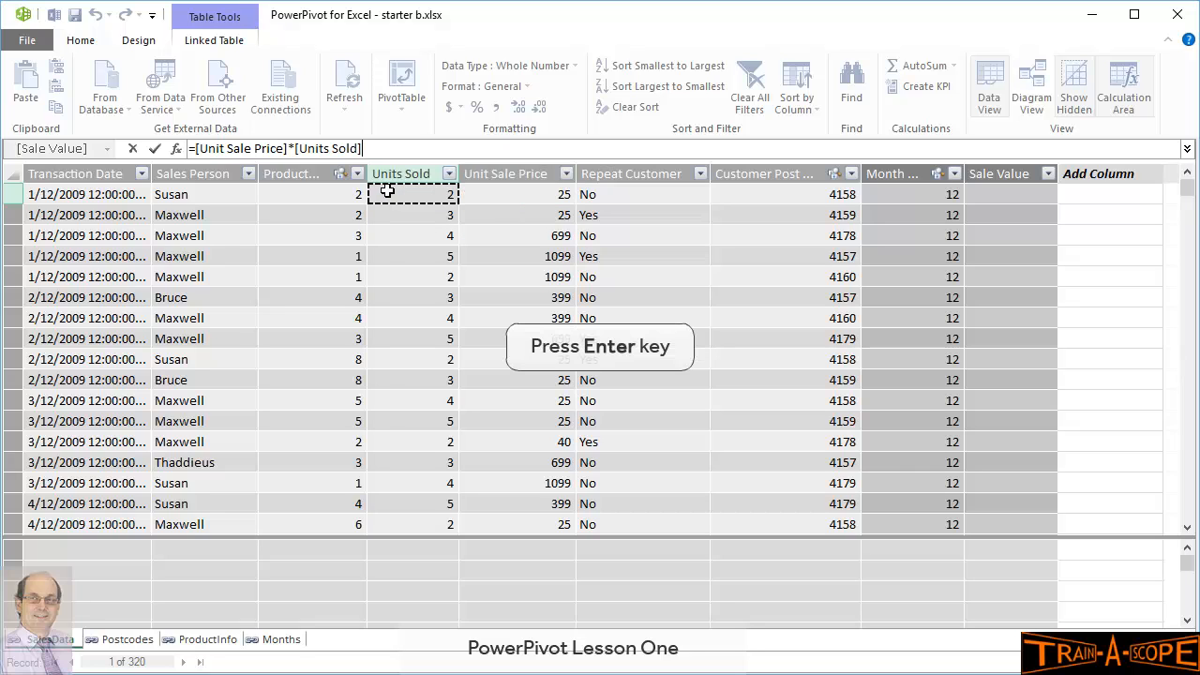
{"action": "key", "text": "Return"}
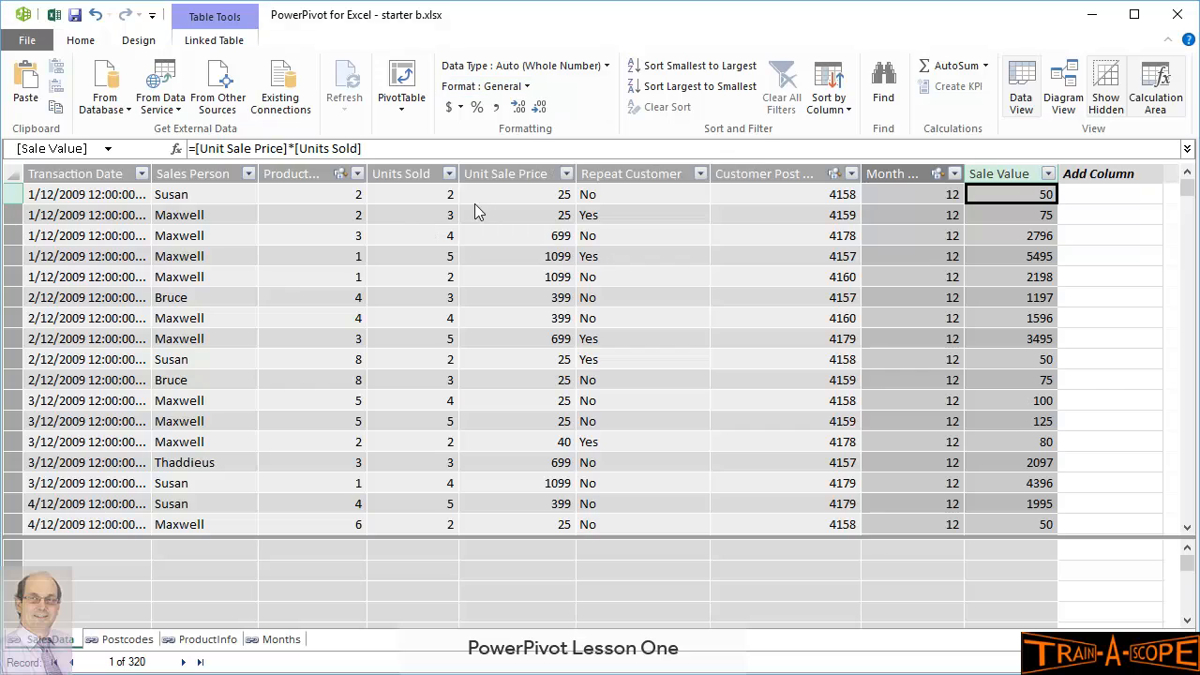
Format the Sale Value column as Currency with no decimal places
{"action": "left_click", "coordinate": [525, 87]}
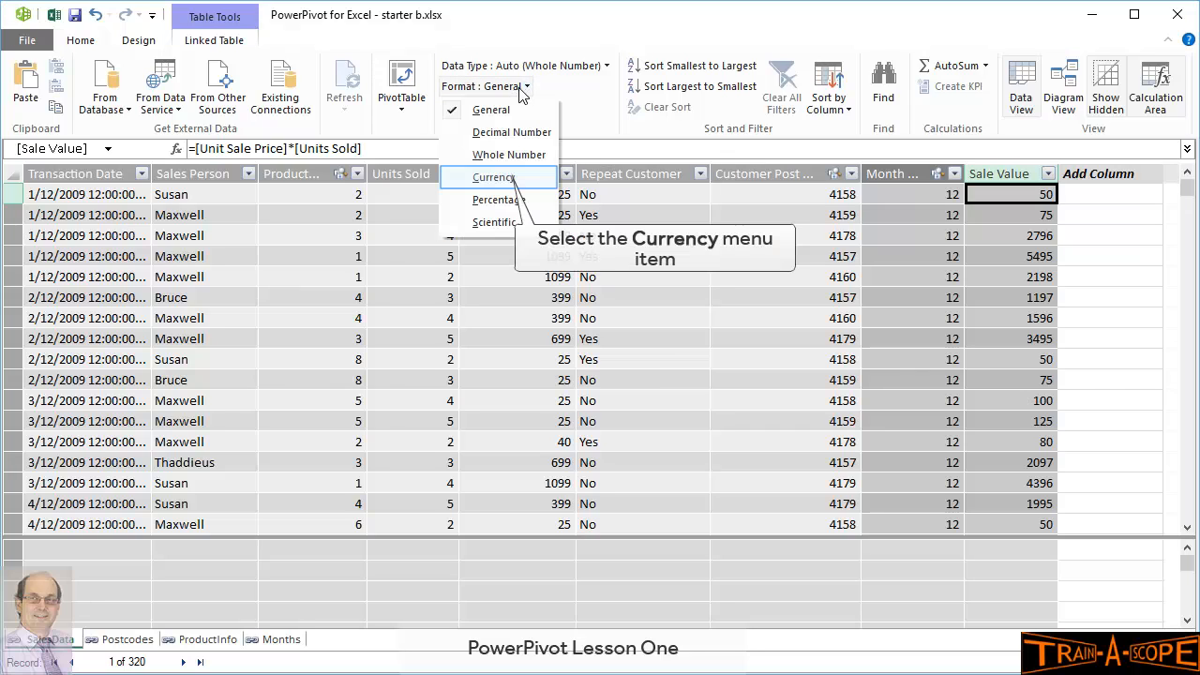
{"action": "left_click", "coordinate": [504, 179]}
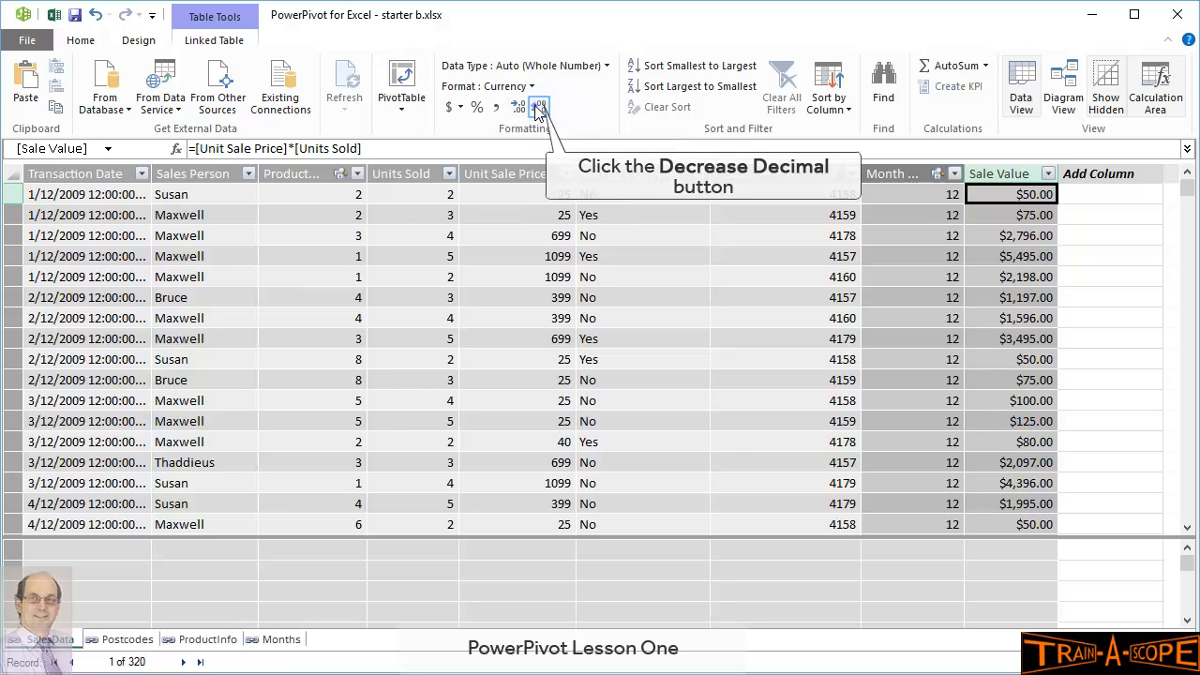
{"action": "left_click", "coordinate": [539, 108]}
{"action": "left_click", "coordinate": [538, 108]}
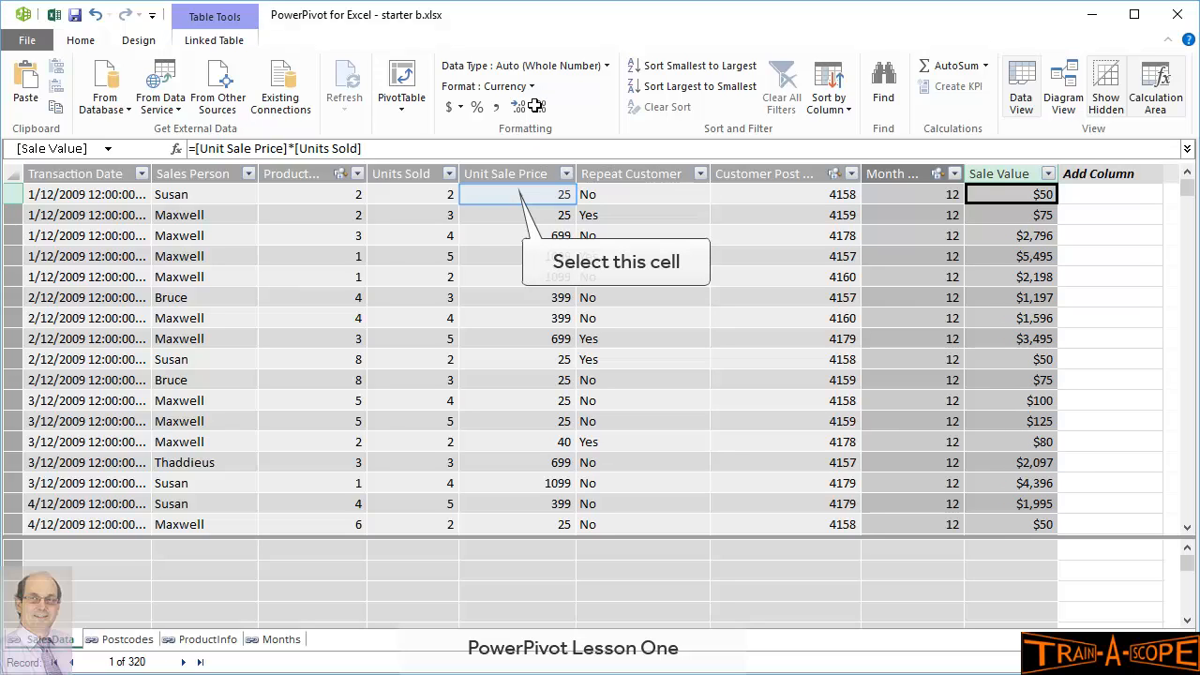
Format the Unit Sale Price column of the SalesData table as Currency
{"action": "left_click", "coordinate": [511, 192]}
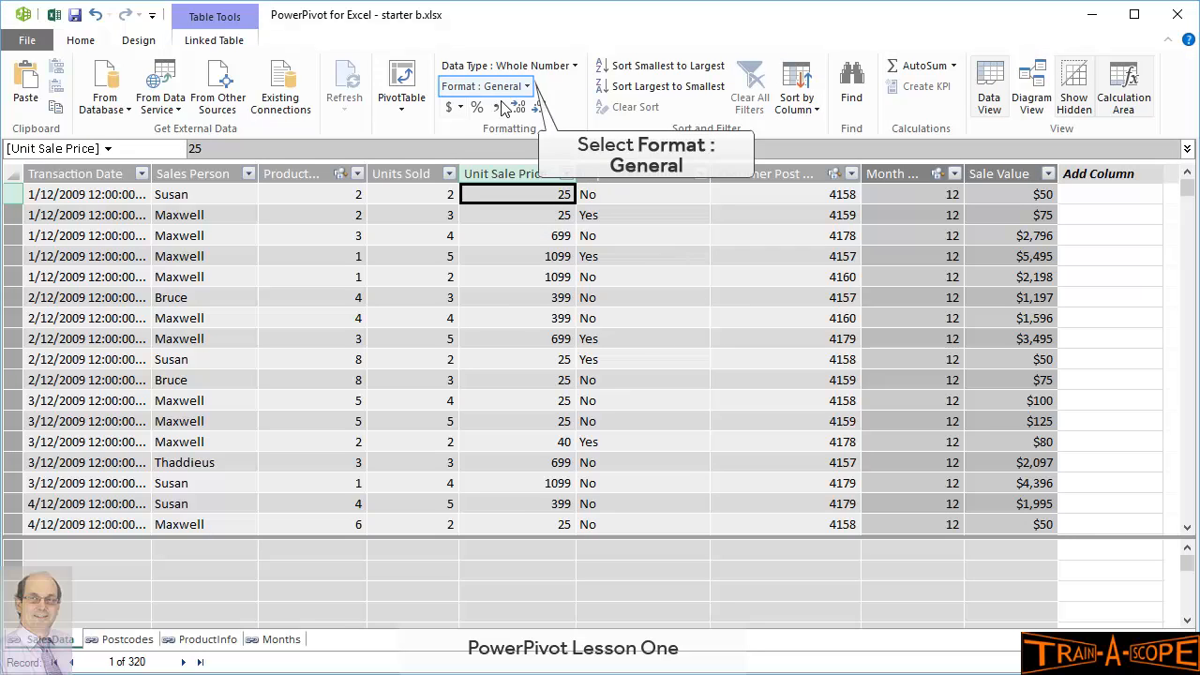
{"action": "left_click", "coordinate": [528, 86]}
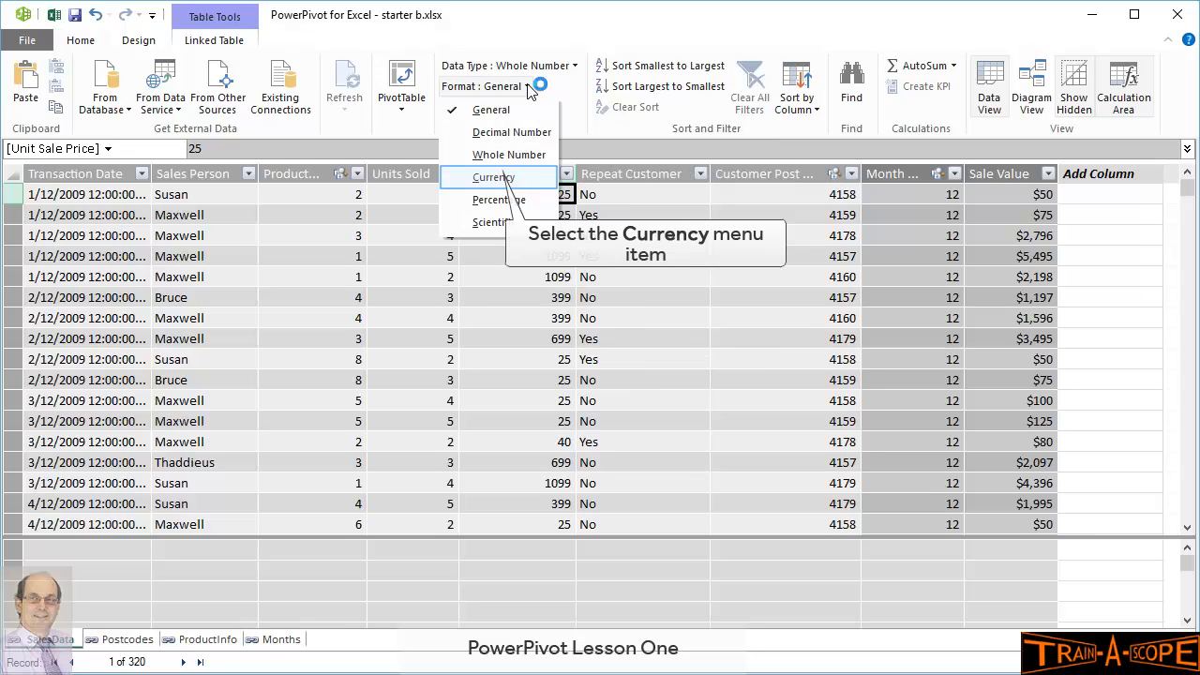
{"action": "left_click", "coordinate": [497, 178]}
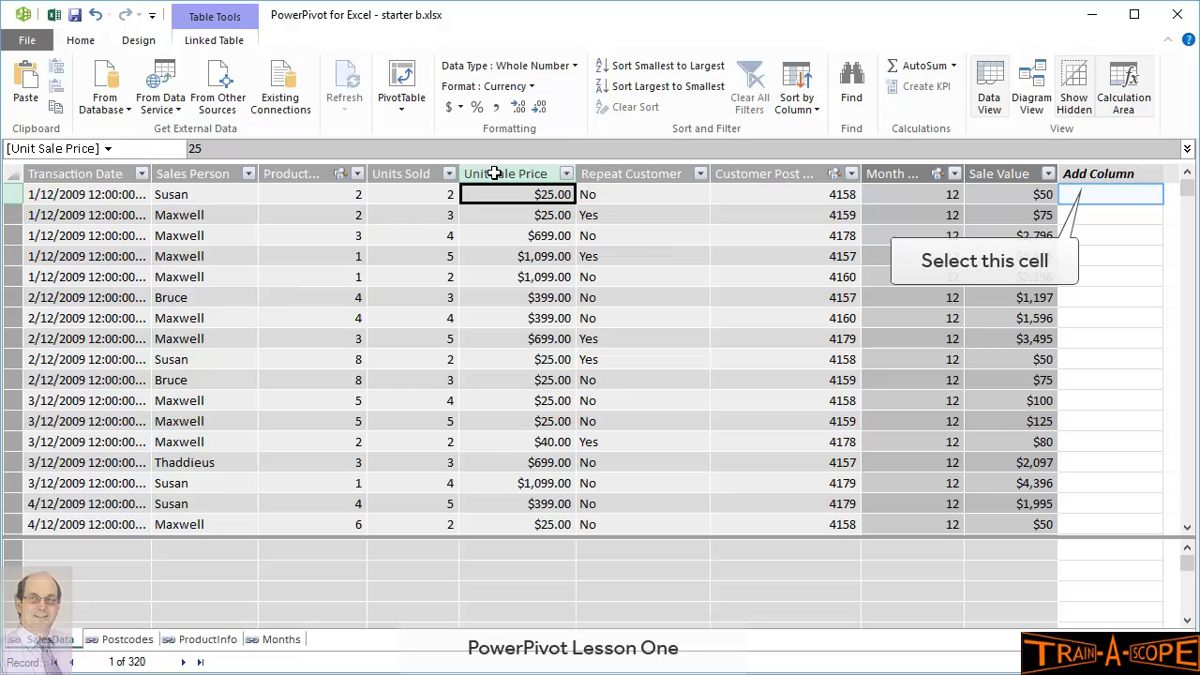
Add a new column named Commission to the SalesData table
{"action": "left_click", "coordinate": [1089, 192]}
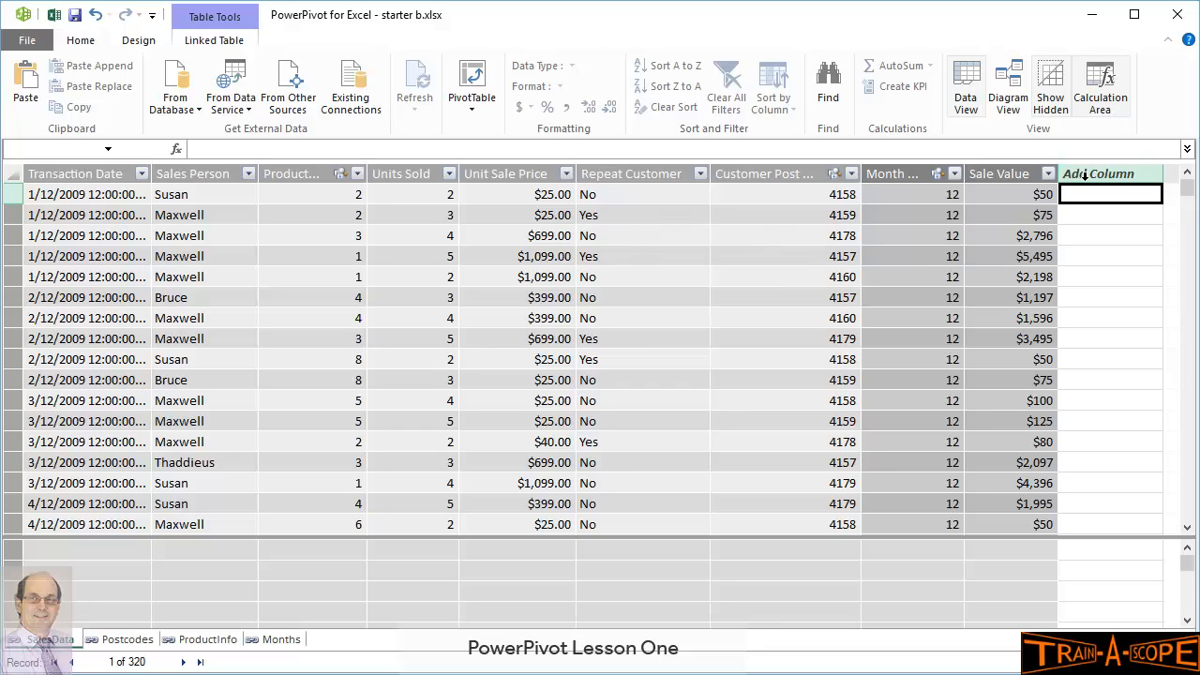
{"action": "double_click", "coordinate": [1084, 172]}
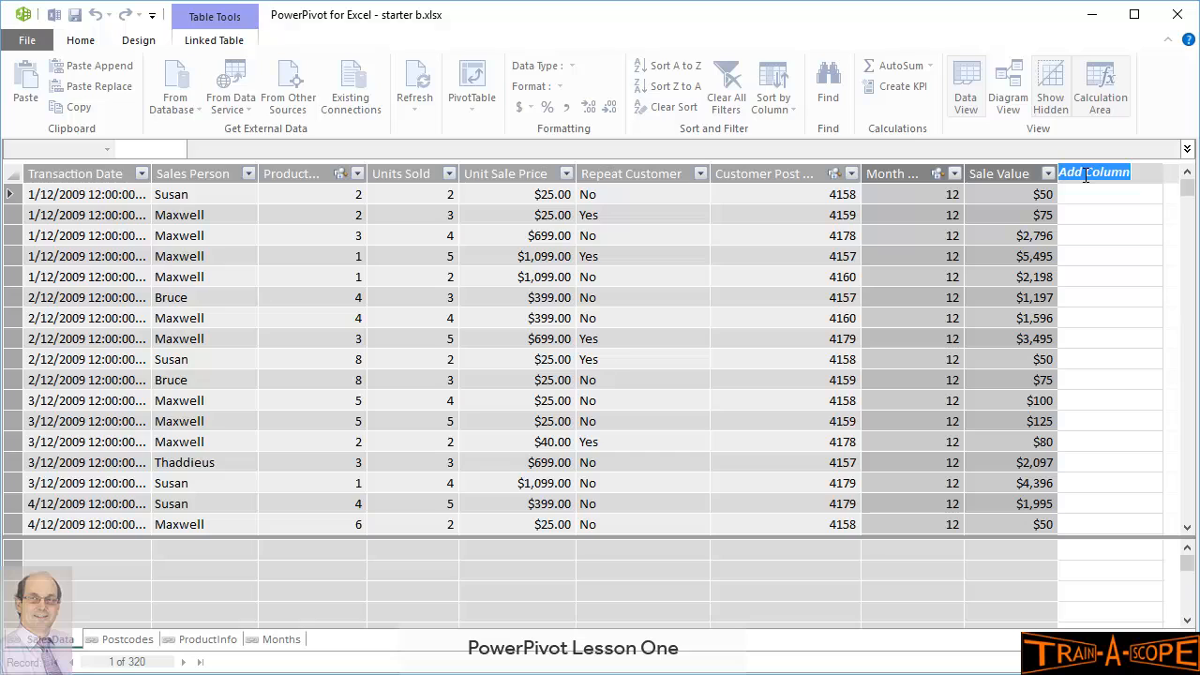
{"action": "type", "text": "Commission"}
{"action": "key", "text": "Return"}
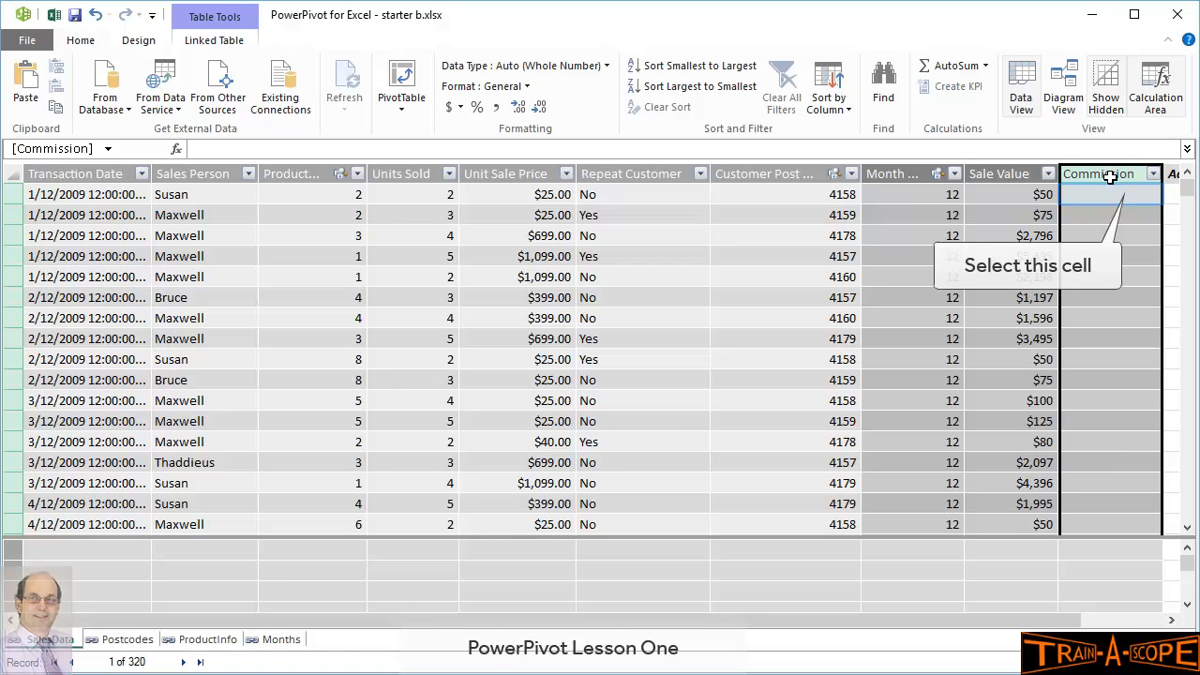
Start the Commission column's formula with a reference to the Sale Value column and a multiplication sign, =[Sale Value]*
{"action": "left_click", "coordinate": [1133, 194]}
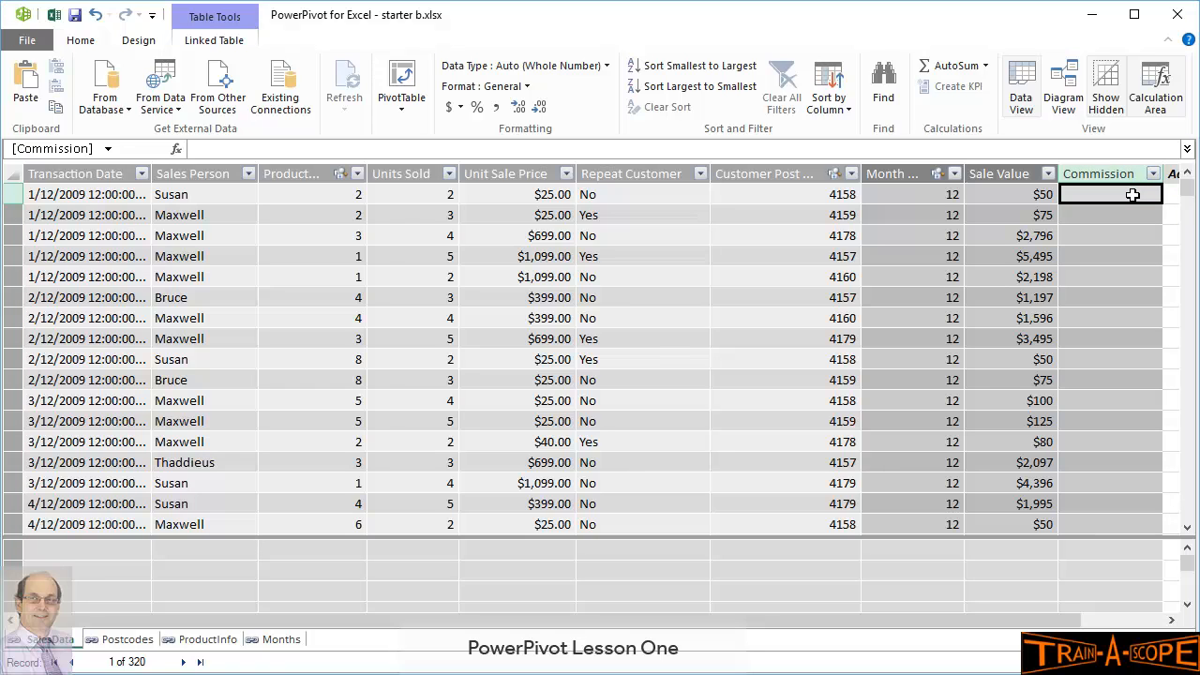
{"action": "type", "text": "="}
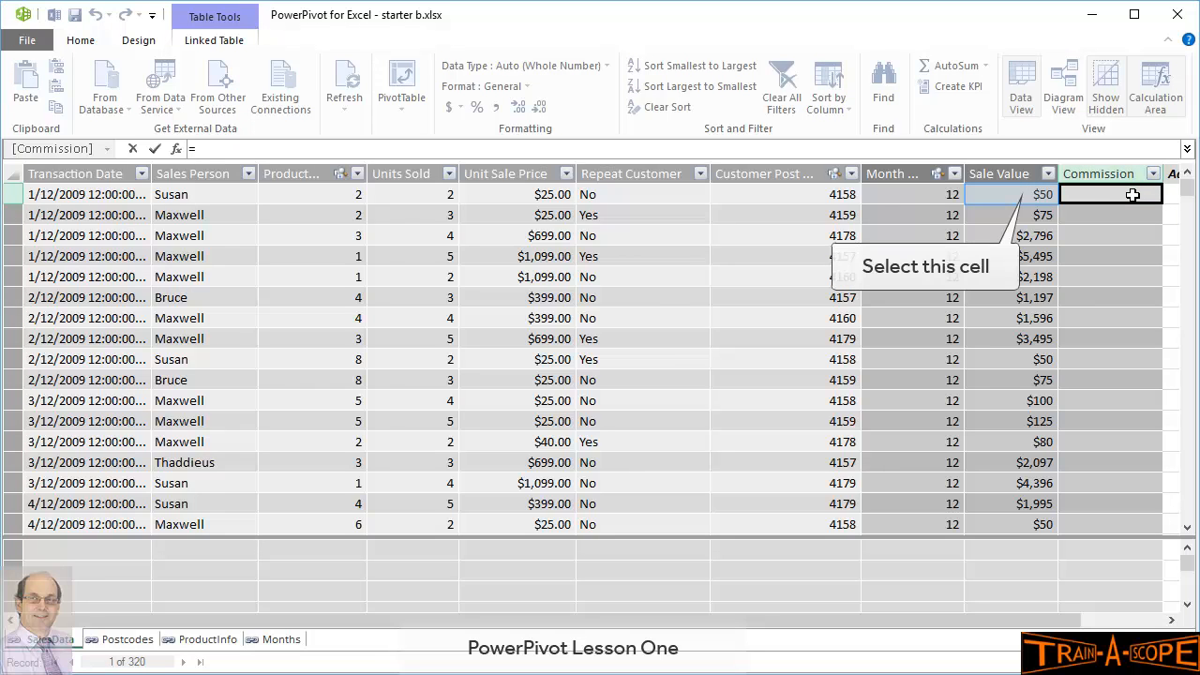
{"action": "left_click", "coordinate": [1038, 194]}
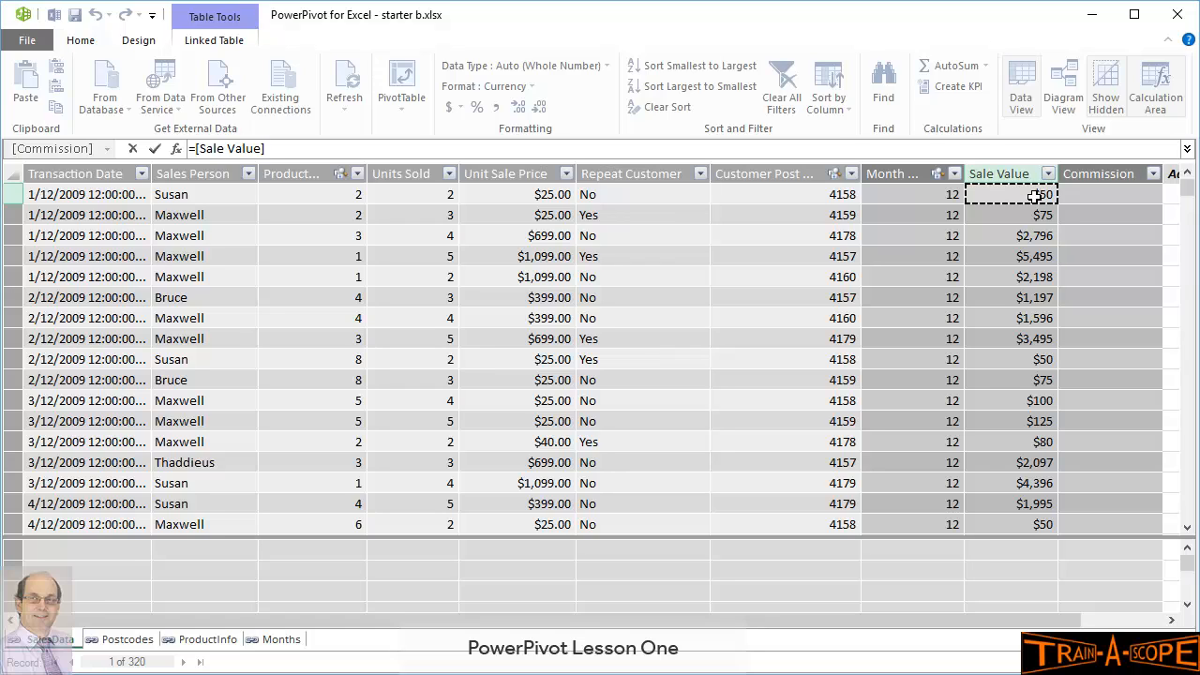
{"action": "type", "text": "*"}
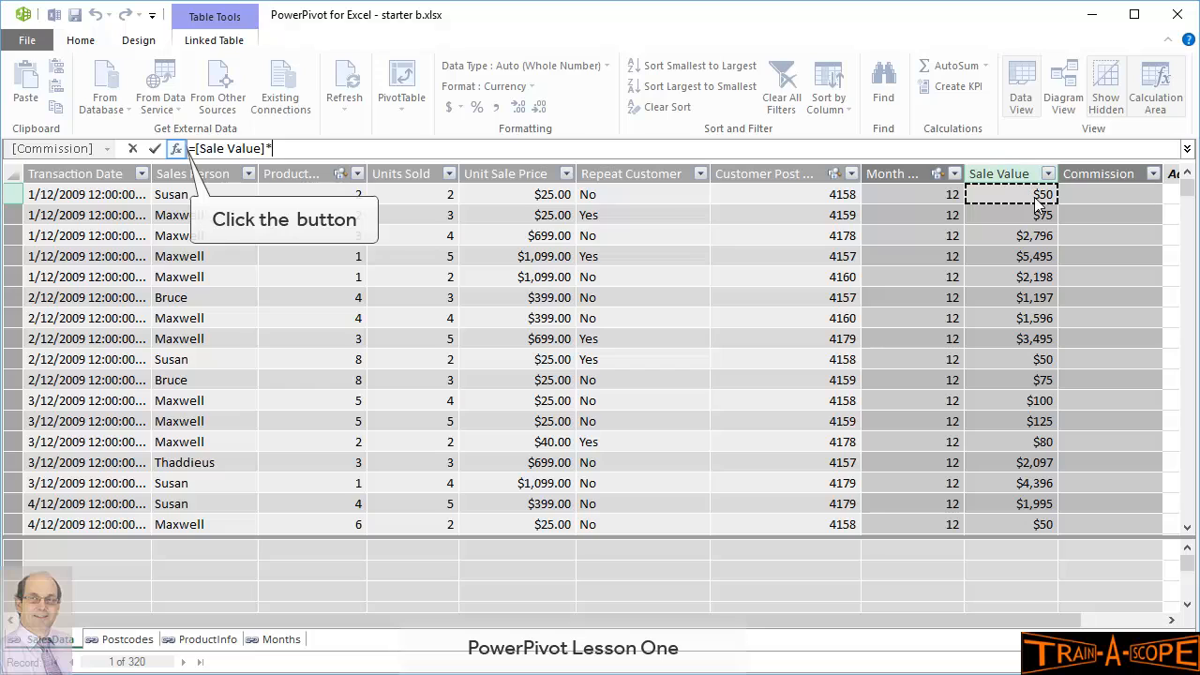
Insert the RELATED function from the function list into the Commission formula
{"action": "left_click", "coordinate": [179, 149]}
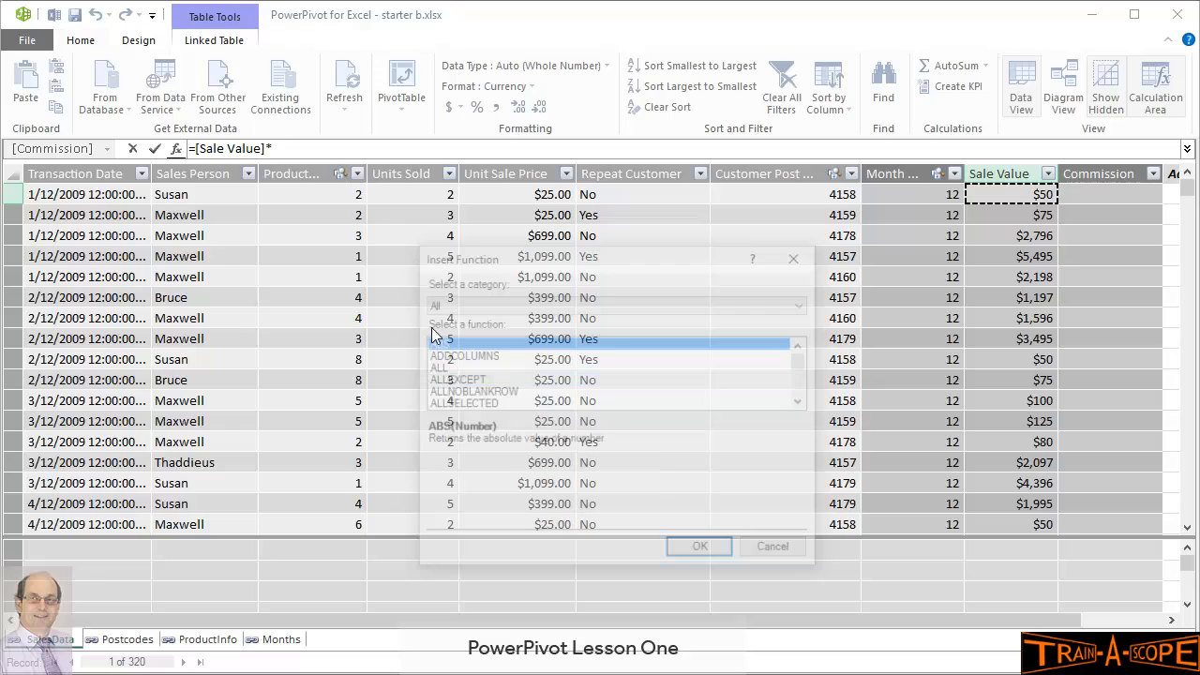
{"action": "left_click", "coordinate": [441, 383]}
{"action": "key", "text": "r"}
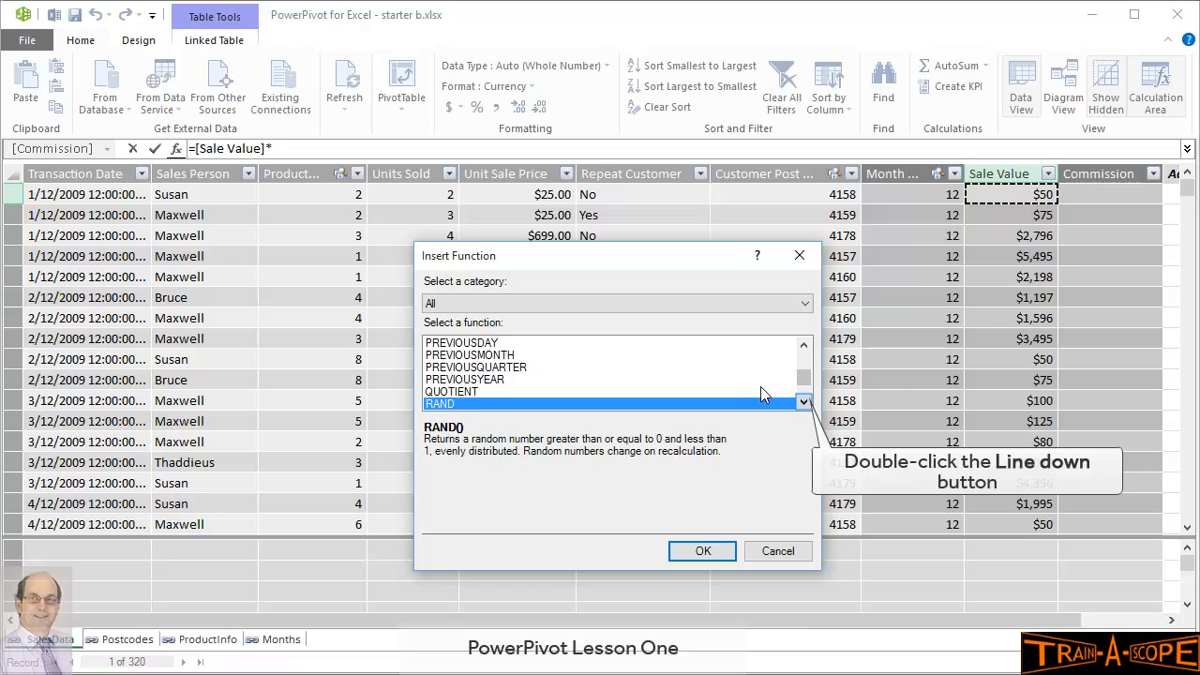
{"action": "double_click", "coordinate": [802, 403]}
{"action": "double_click", "coordinate": [802, 403]}
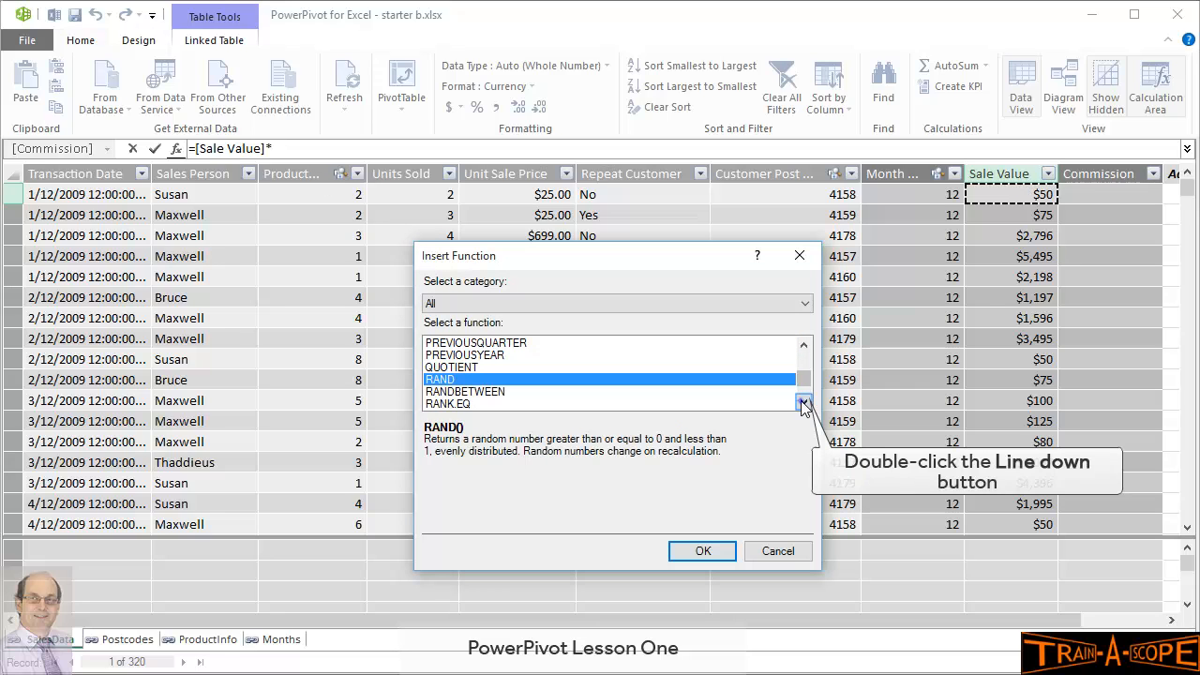
{"action": "double_click", "coordinate": [803, 403]}
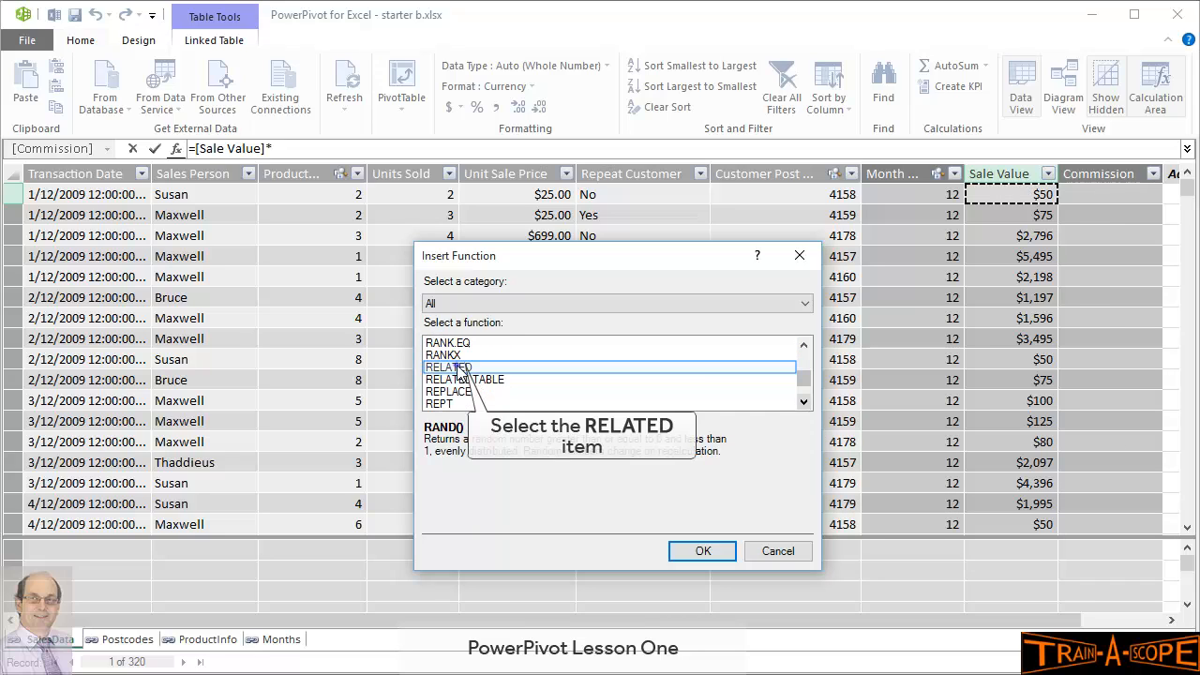
{"action": "left_click", "coordinate": [459, 370]}
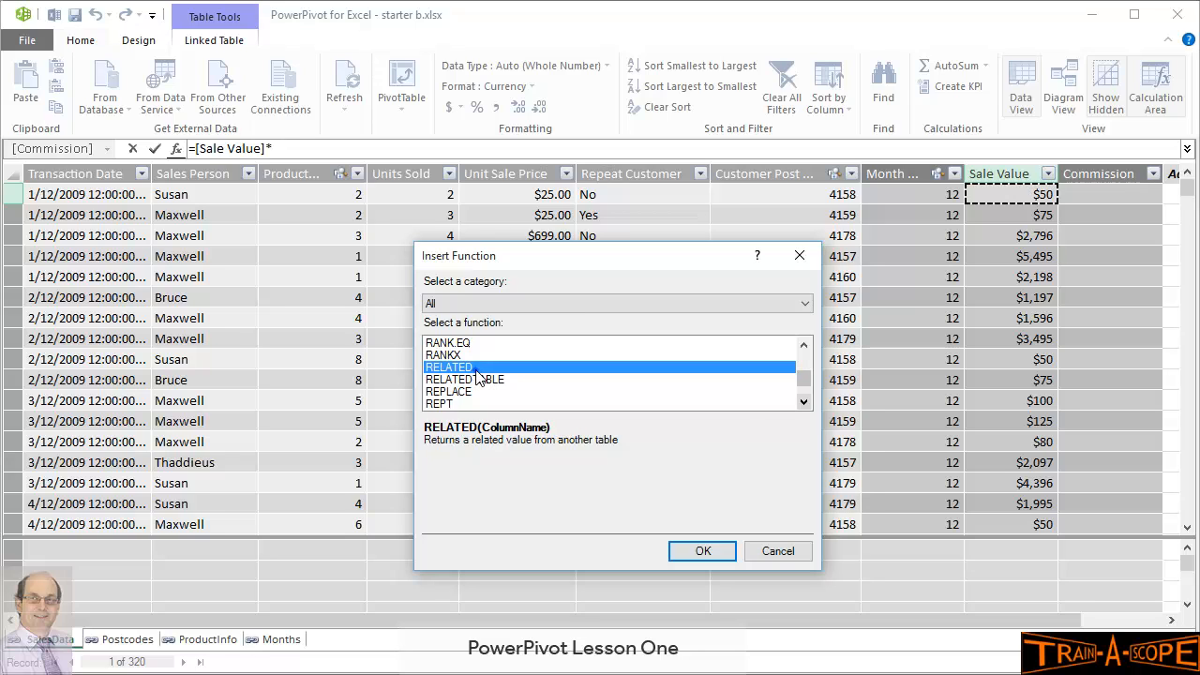
{"action": "double_click", "coordinate": [476, 368]}
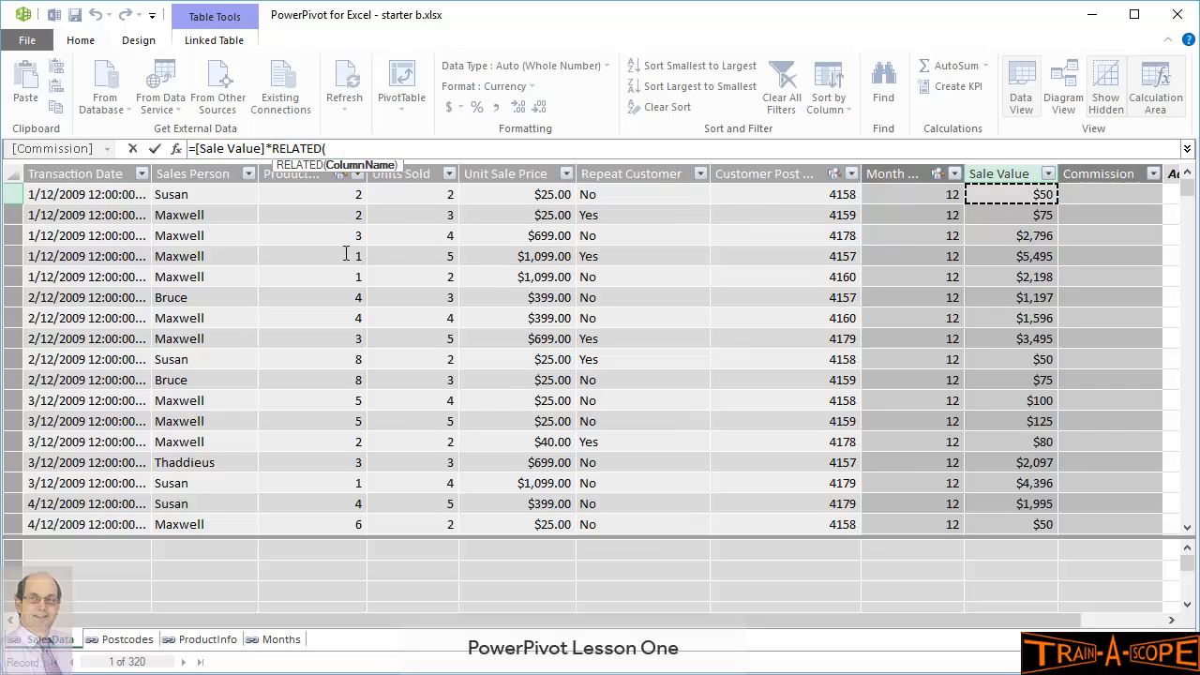
Complete the formula as =[Sale Value]*RELATED(ProductInfo[Commission]) and apply it to the Commission column
{"action": "left_click", "coordinate": [335, 150]}
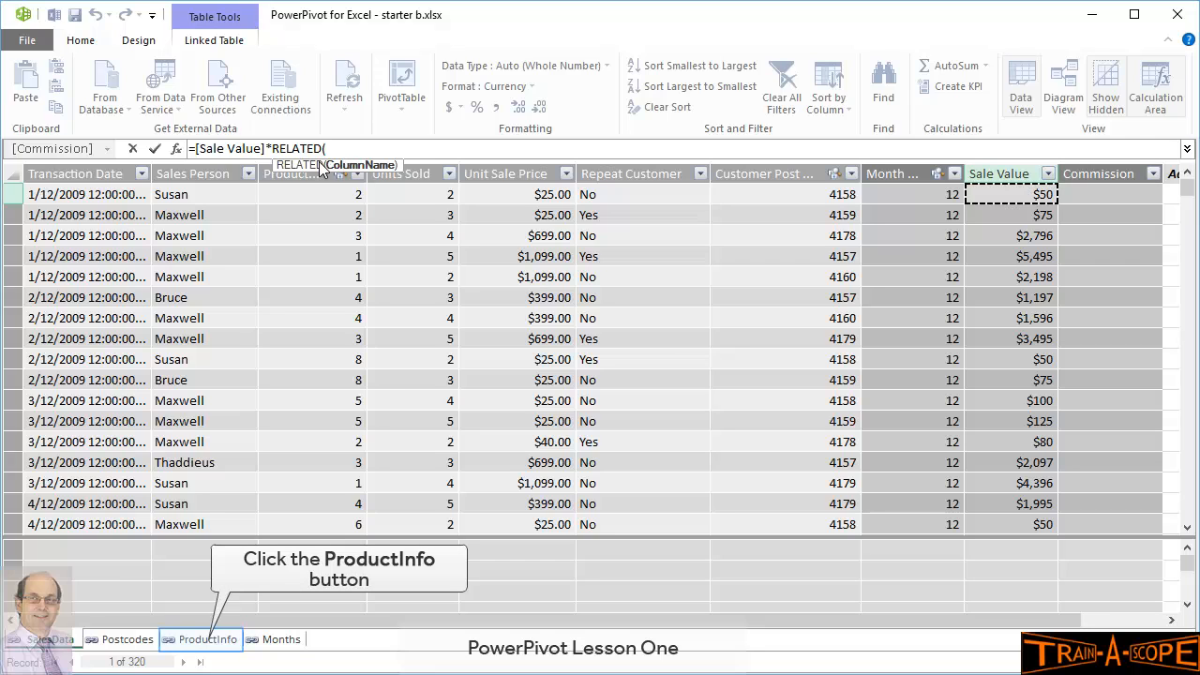
{"action": "left_click", "coordinate": [200, 641]}
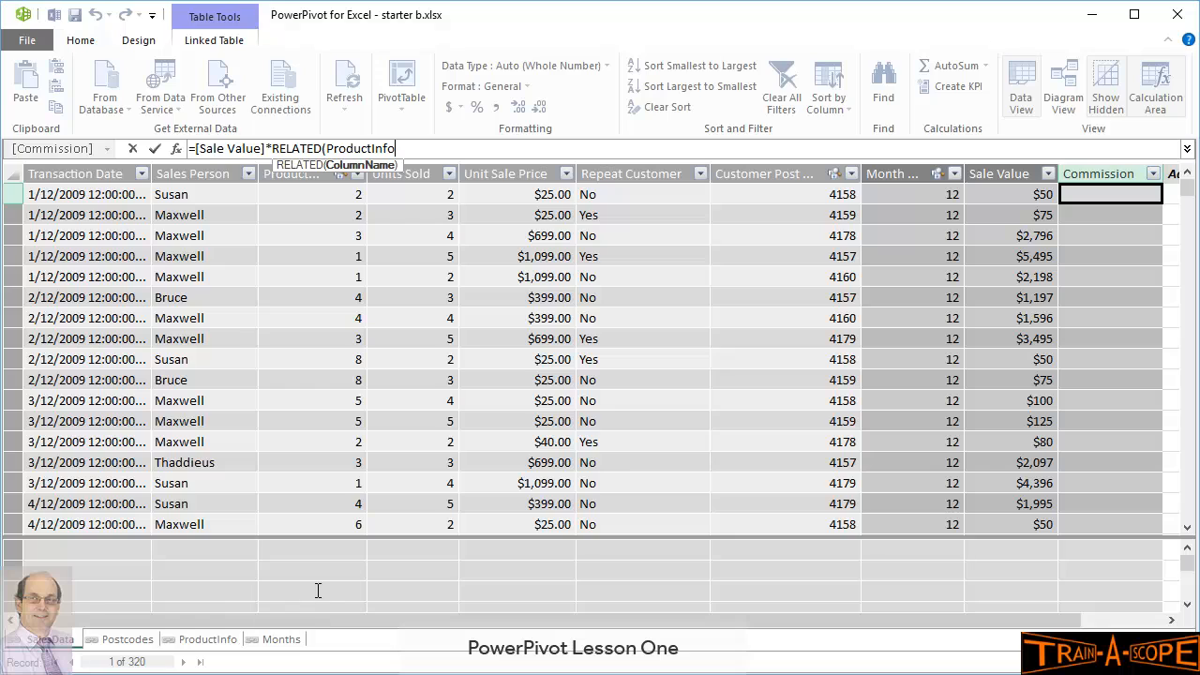
{"action": "type", "text": "["}
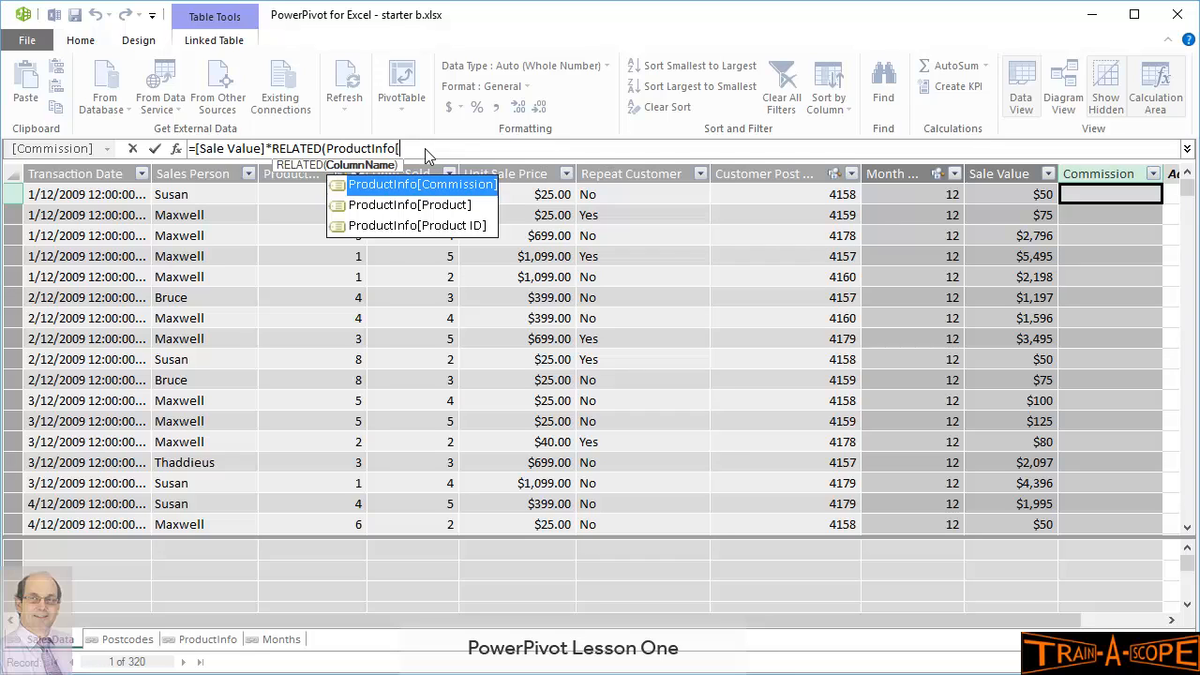
{"action": "double_click", "coordinate": [429, 184]}
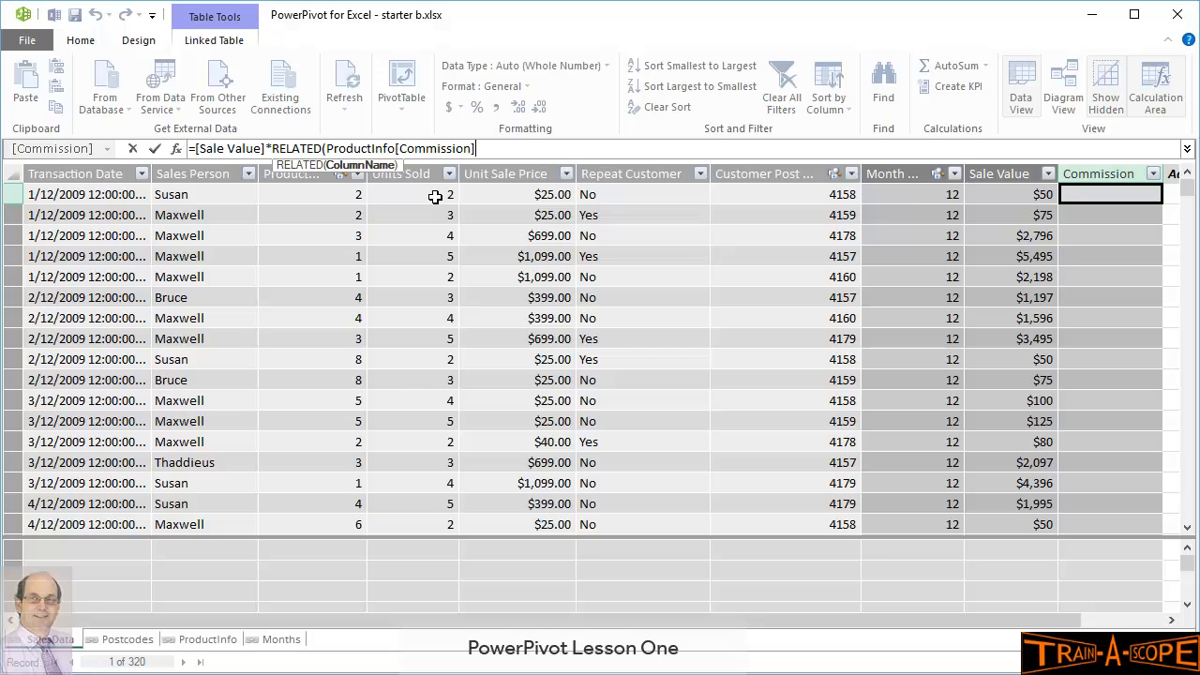
{"action": "type", "text": ")"}
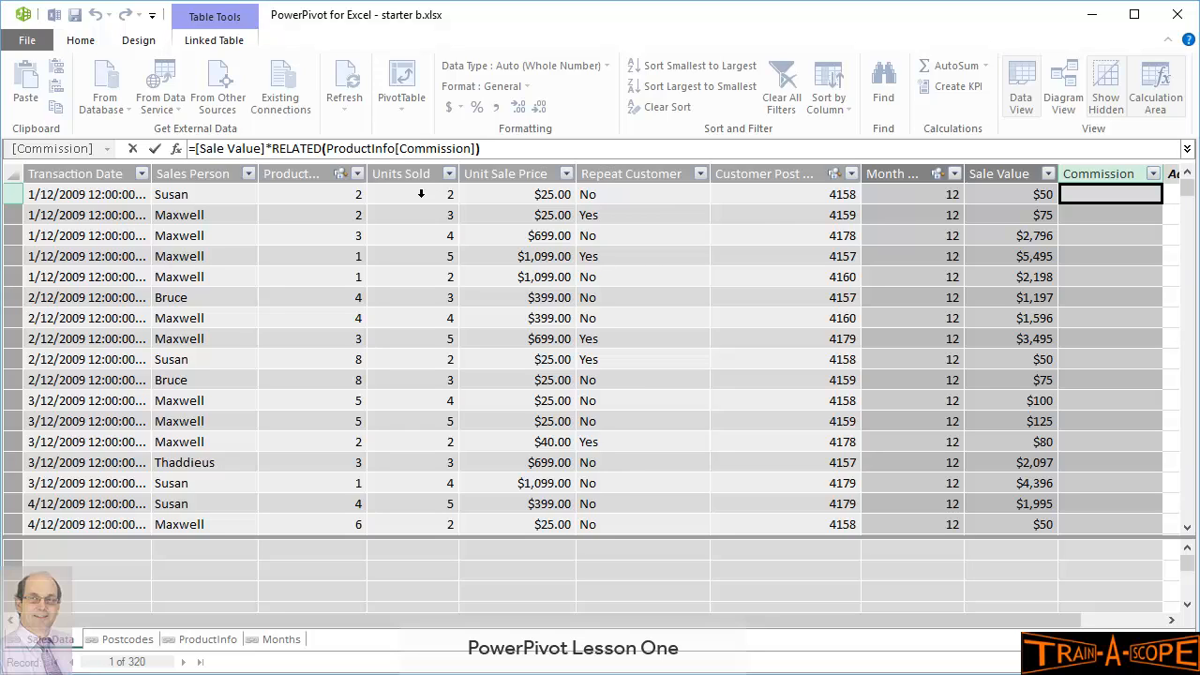
{"action": "left_click", "coordinate": [154, 148]}
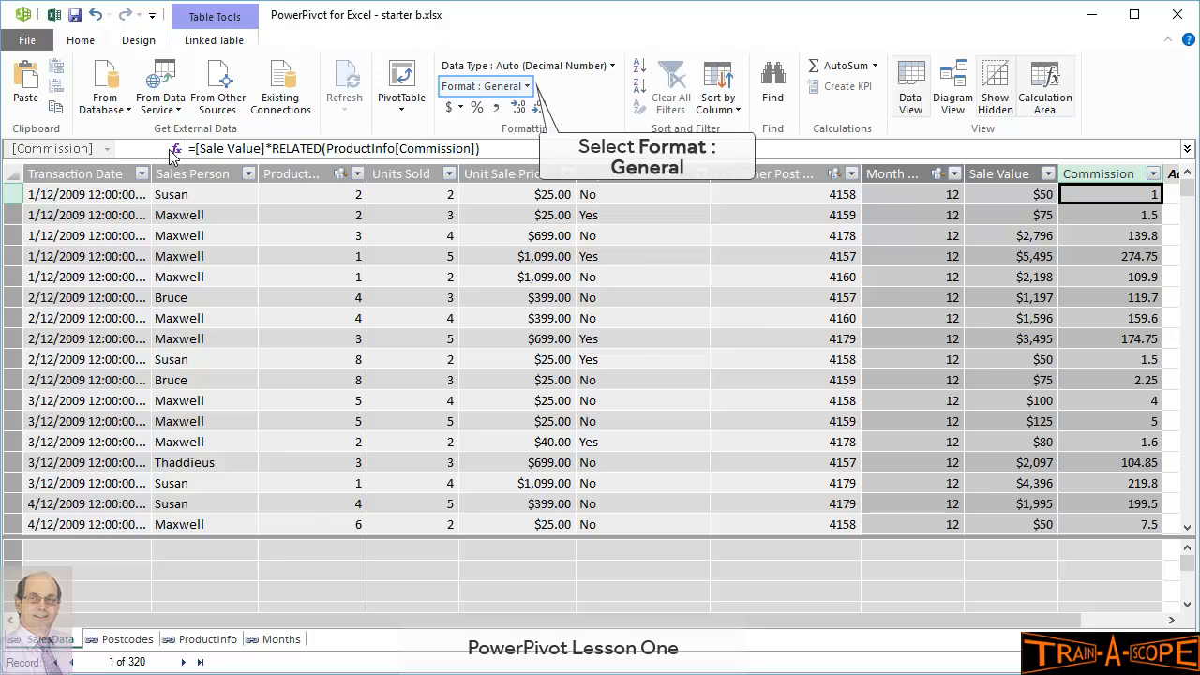
Format the calculated Commission column in SalesData as Currency
{"action": "left_click", "coordinate": [528, 87]}
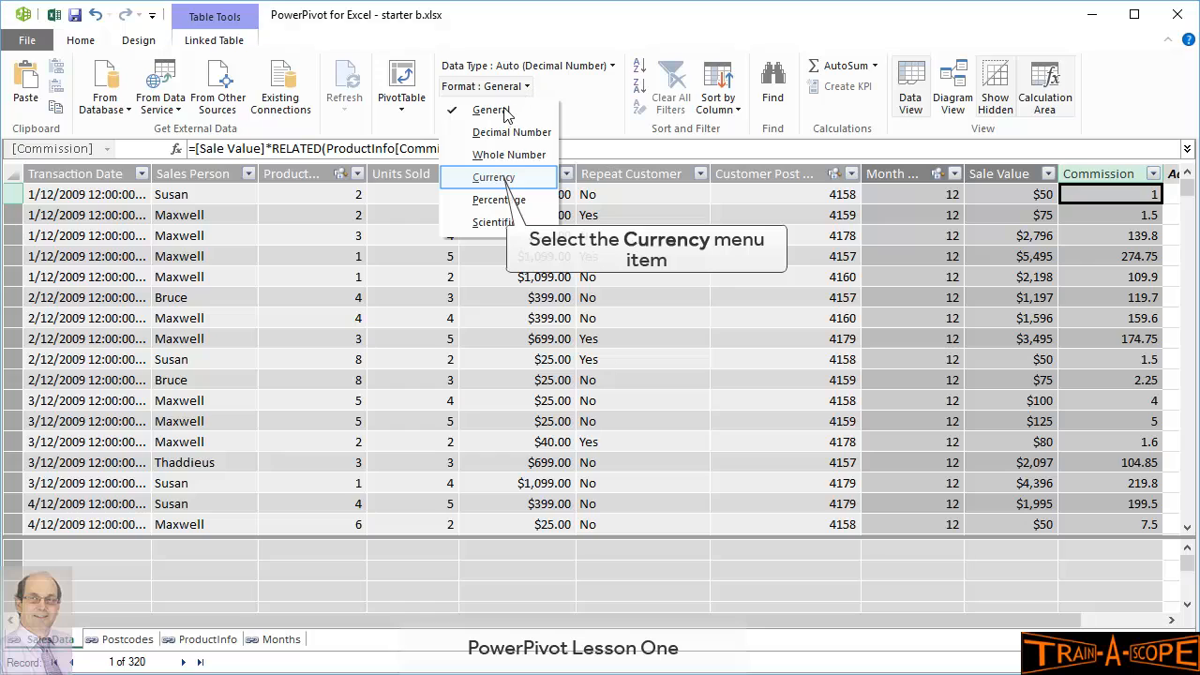
{"action": "left_click", "coordinate": [495, 178]}
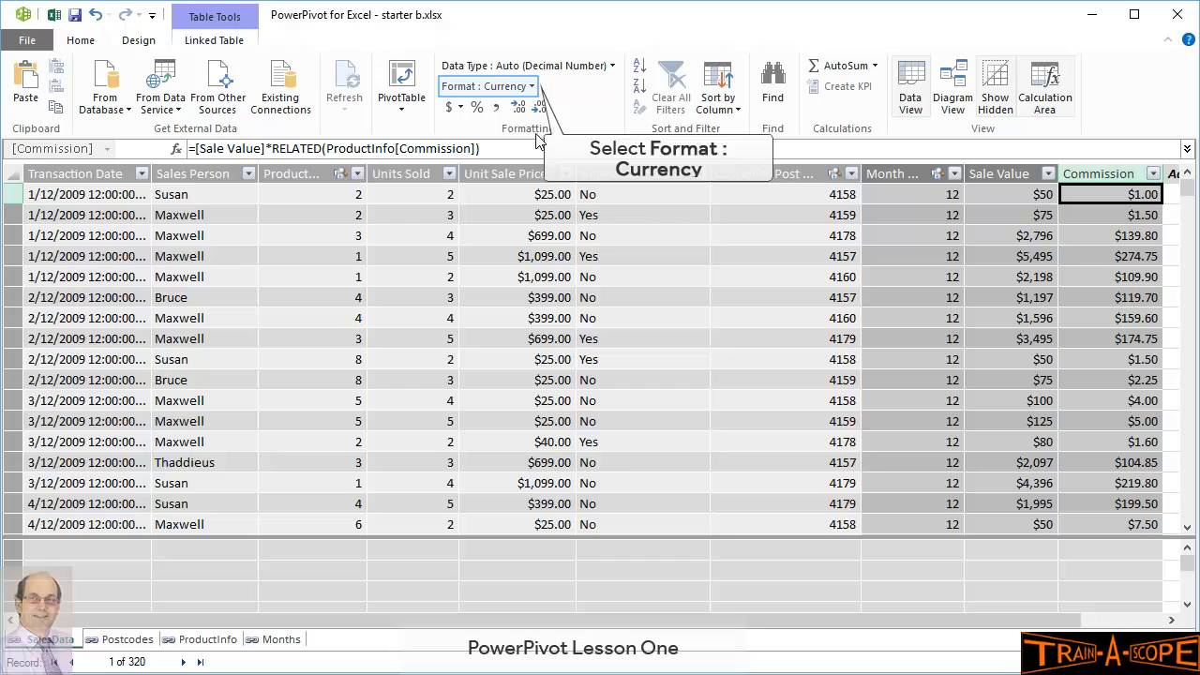
{"action": "left_click", "coordinate": [532, 87]}
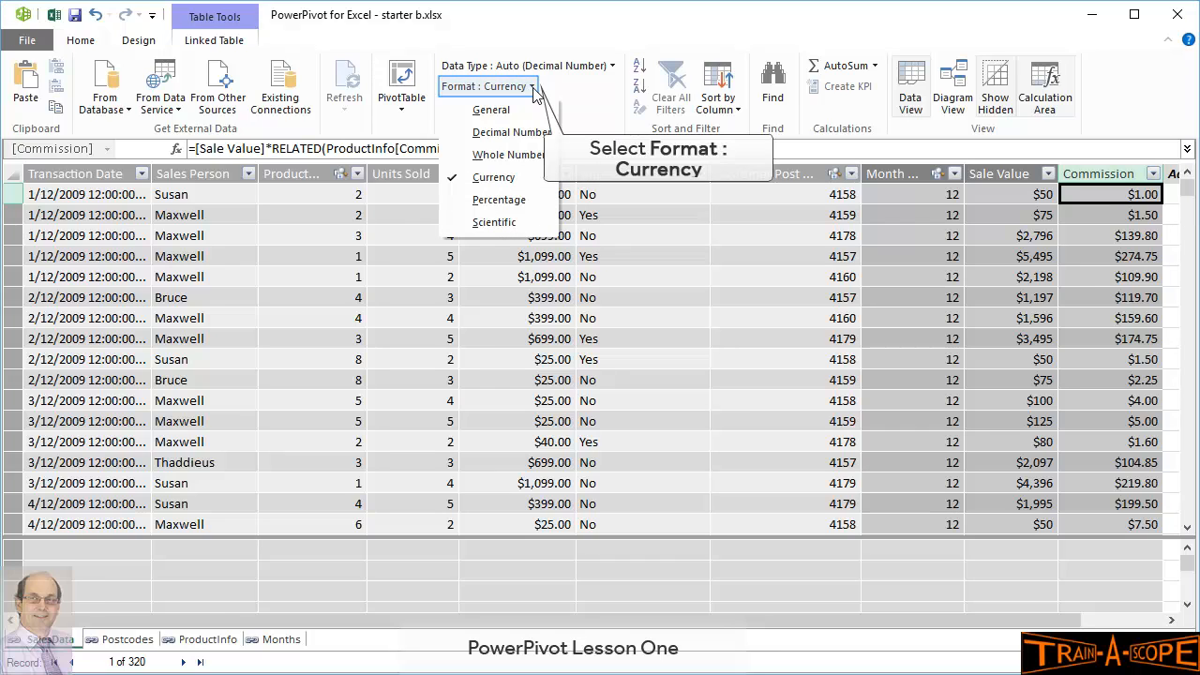
{"action": "left_click", "coordinate": [532, 87]}
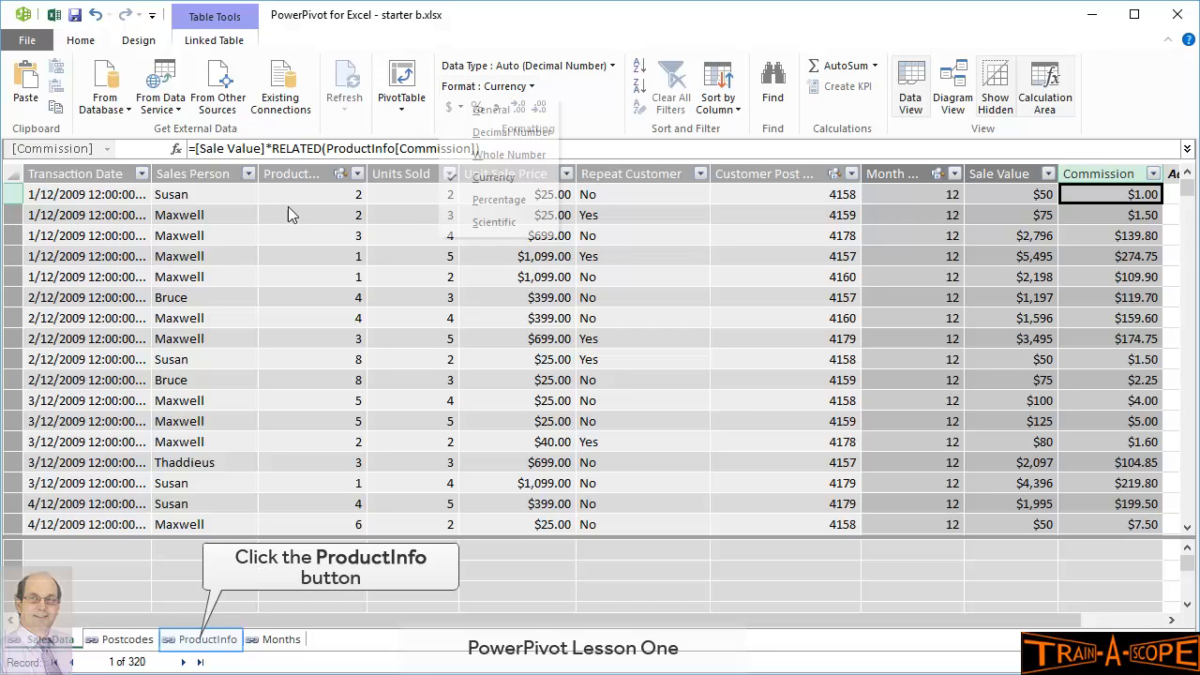
Format the Commission column in the ProductInfo table as Percentage
{"action": "left_click", "coordinate": [193, 639]}
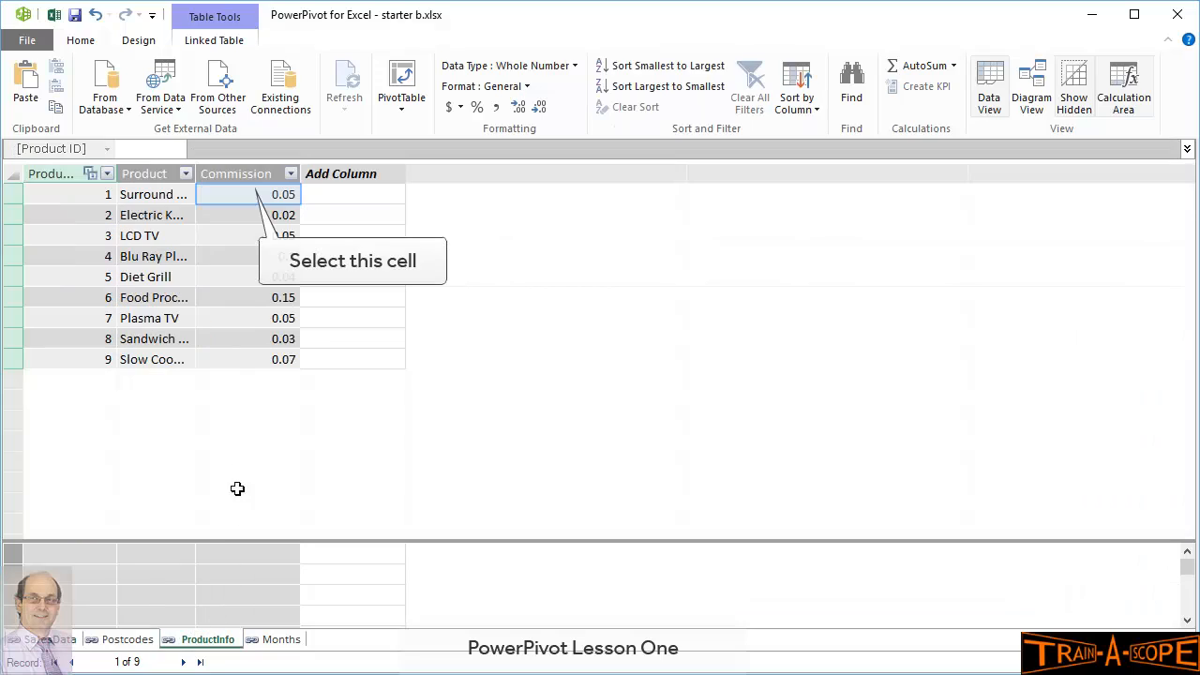
{"action": "left_click", "coordinate": [248, 191]}
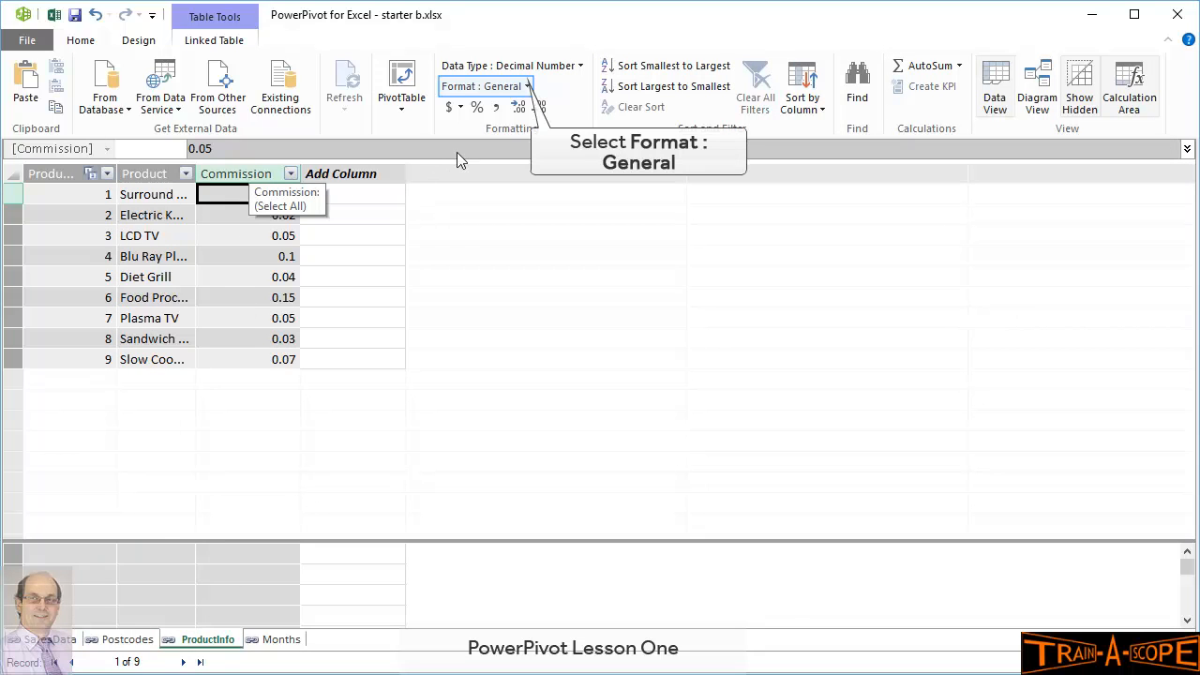
{"action": "left_click", "coordinate": [526, 87]}
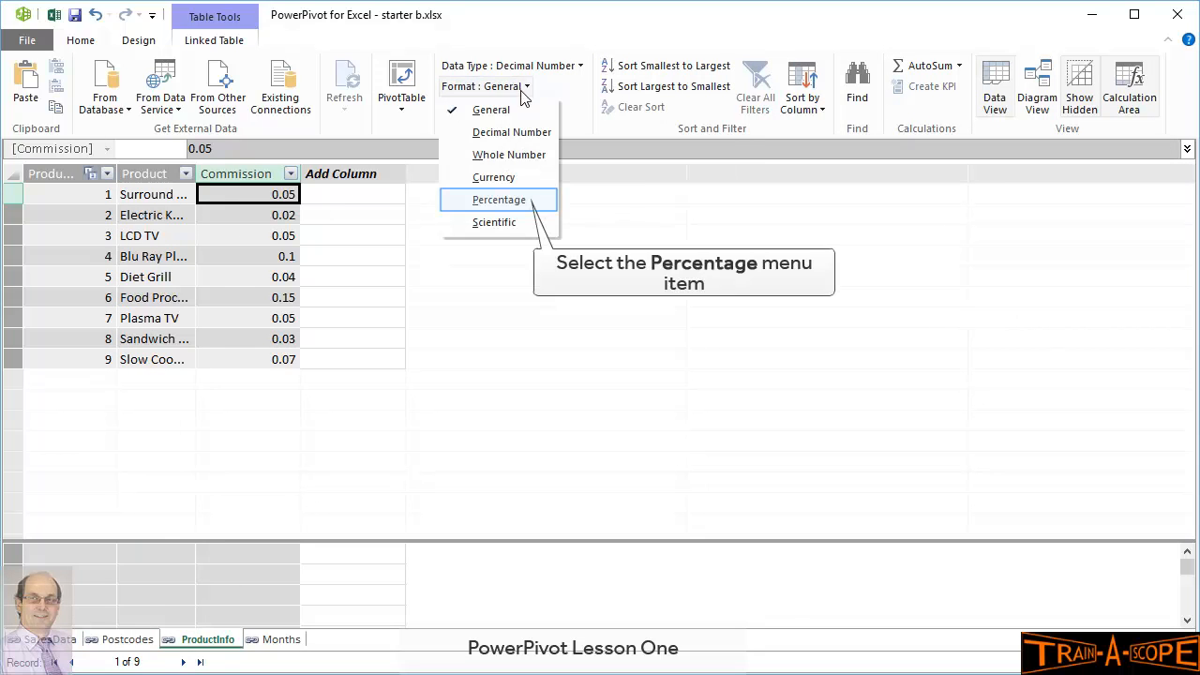
{"action": "left_click", "coordinate": [525, 199]}
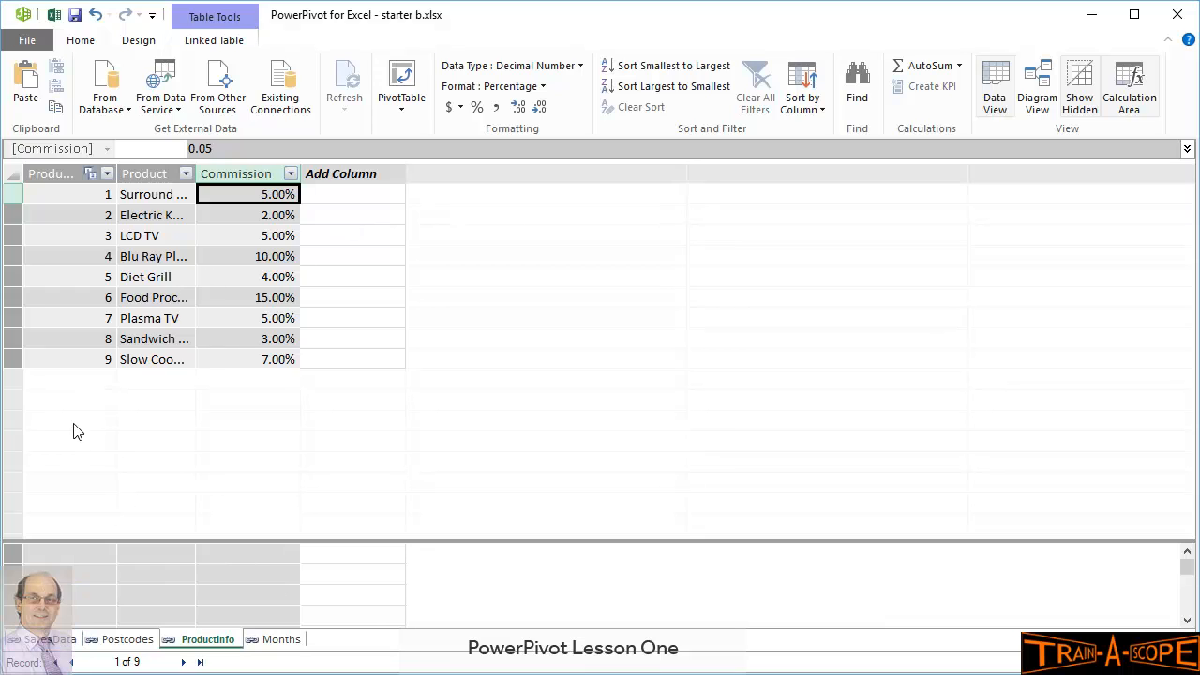
Return to the SalesData table and add a new column named MonthName after Commission
{"action": "left_click", "coordinate": [49, 639]}
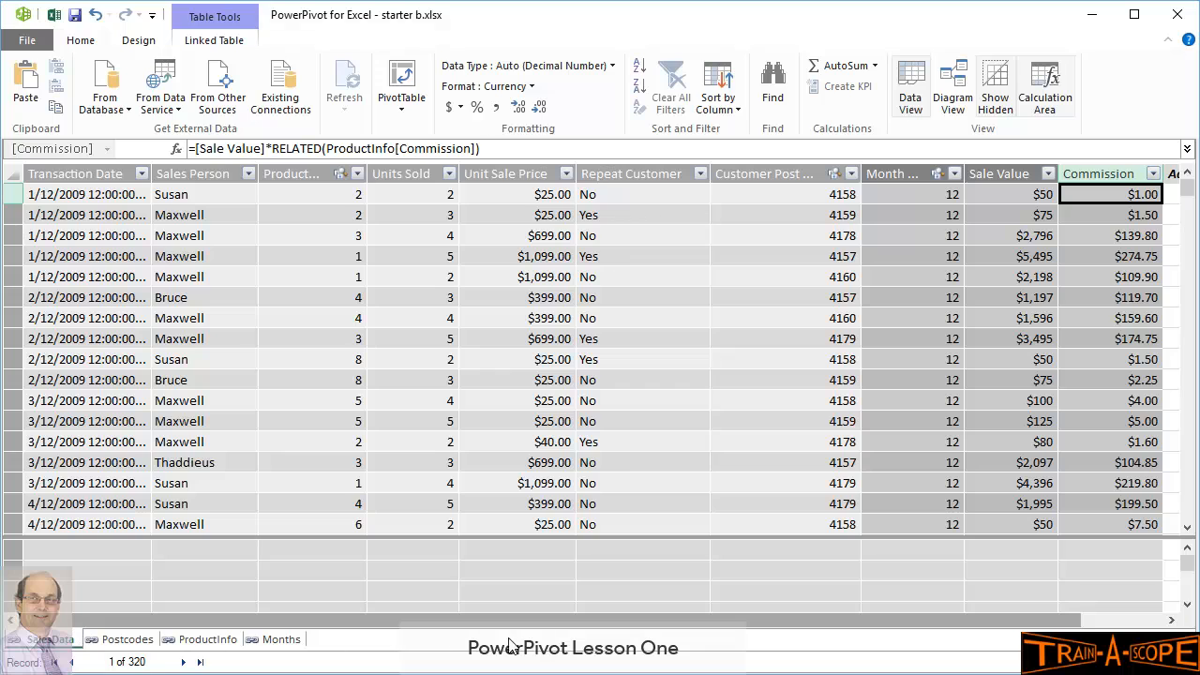
{"action": "left_click_drag", "start_coordinate": [1064, 628], "coordinate": [1146, 625]}
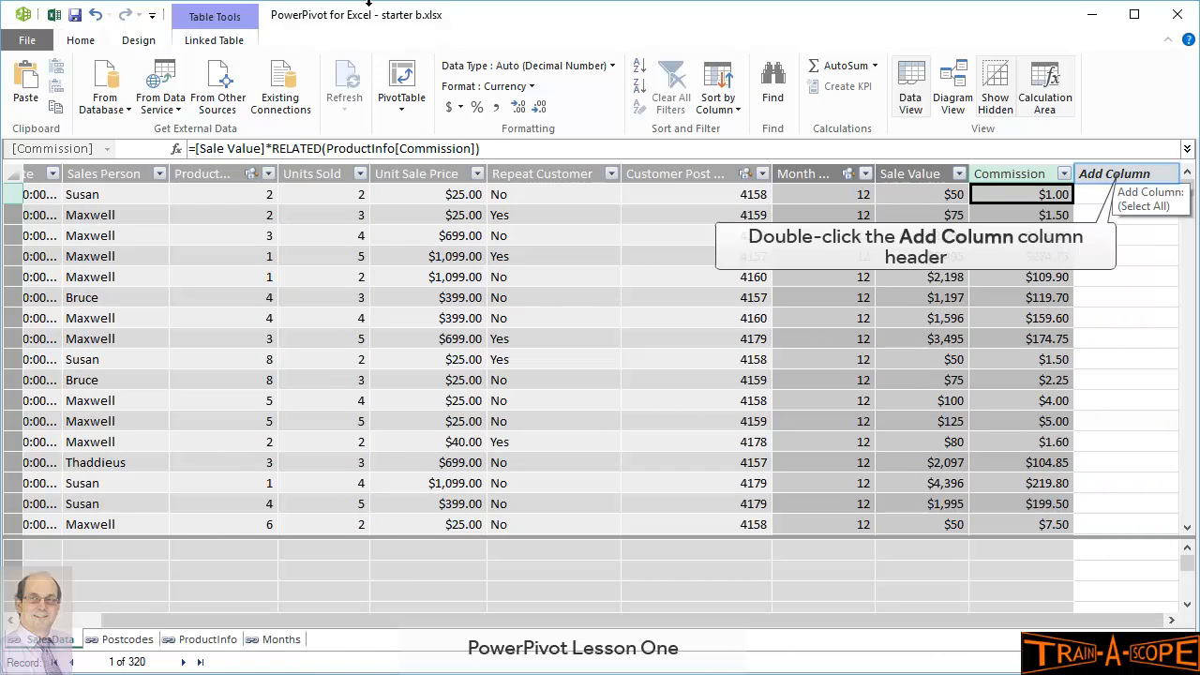
{"action": "double_click", "coordinate": [1128, 173]}
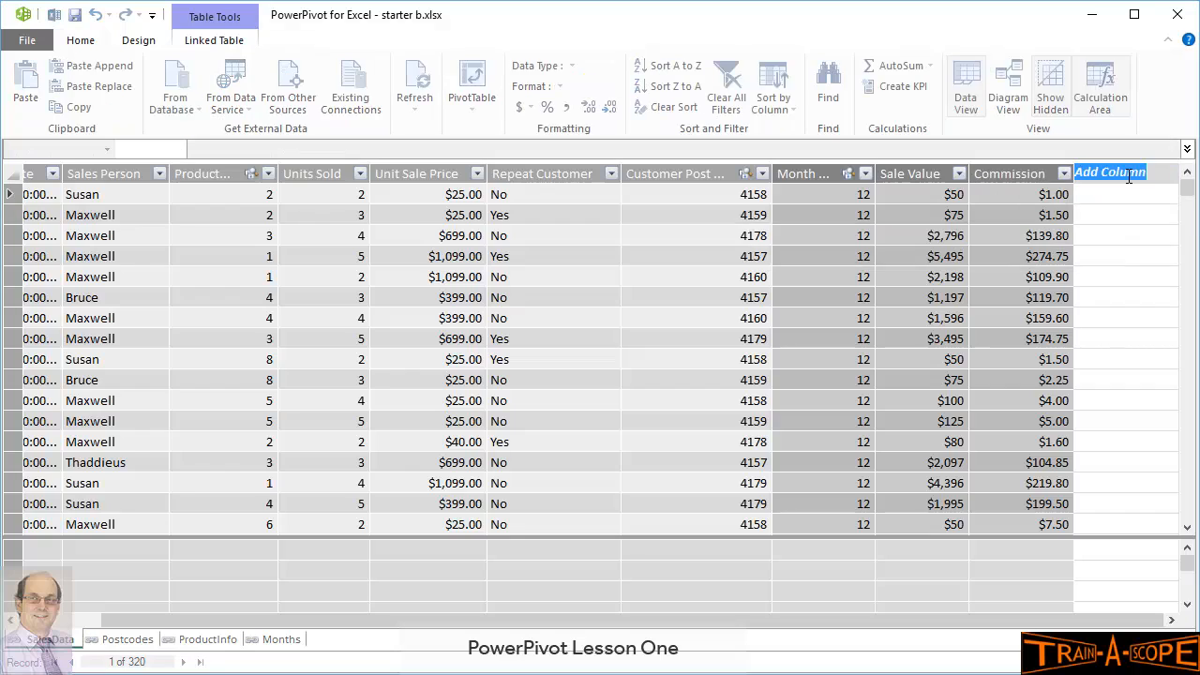
{"action": "type", "text": "MOt"}
{"action": "key", "text": "BackSpace"}
{"action": "key", "text": "BackSpace"}
{"action": "type", "text": "onthName"}
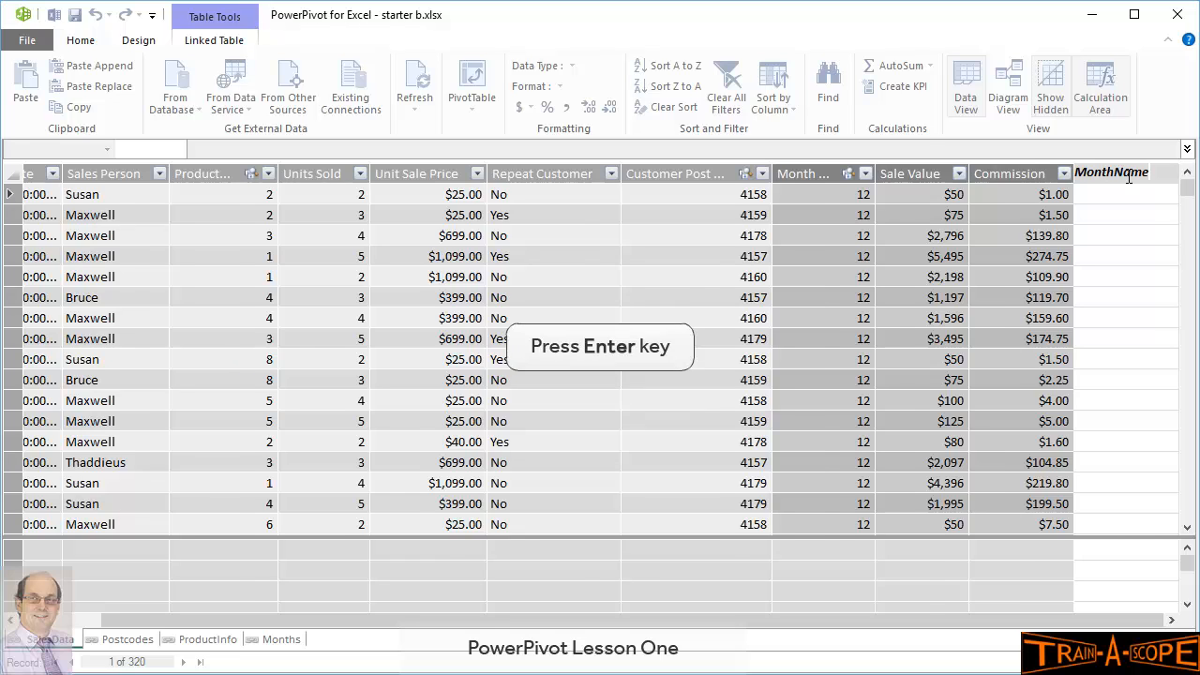
{"action": "key", "text": "Return"}
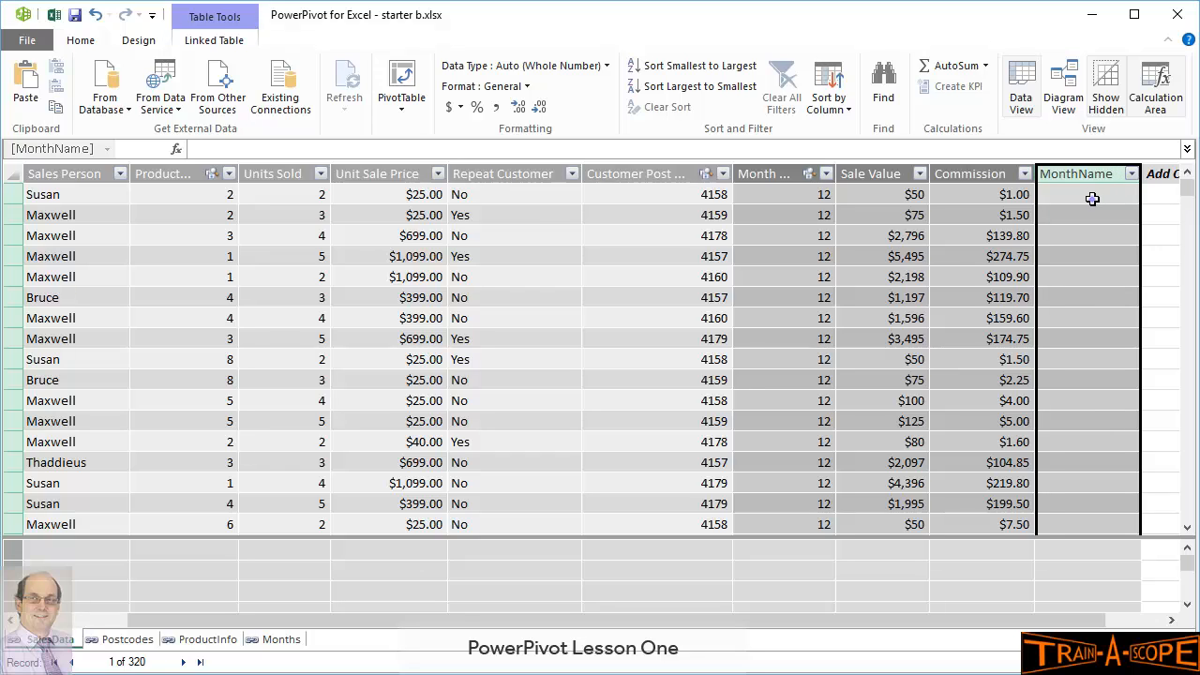
Fill the MonthName column in SalesData with the formula =related(Months[MonthName])
{"action": "left_click", "coordinate": [1092, 195]}
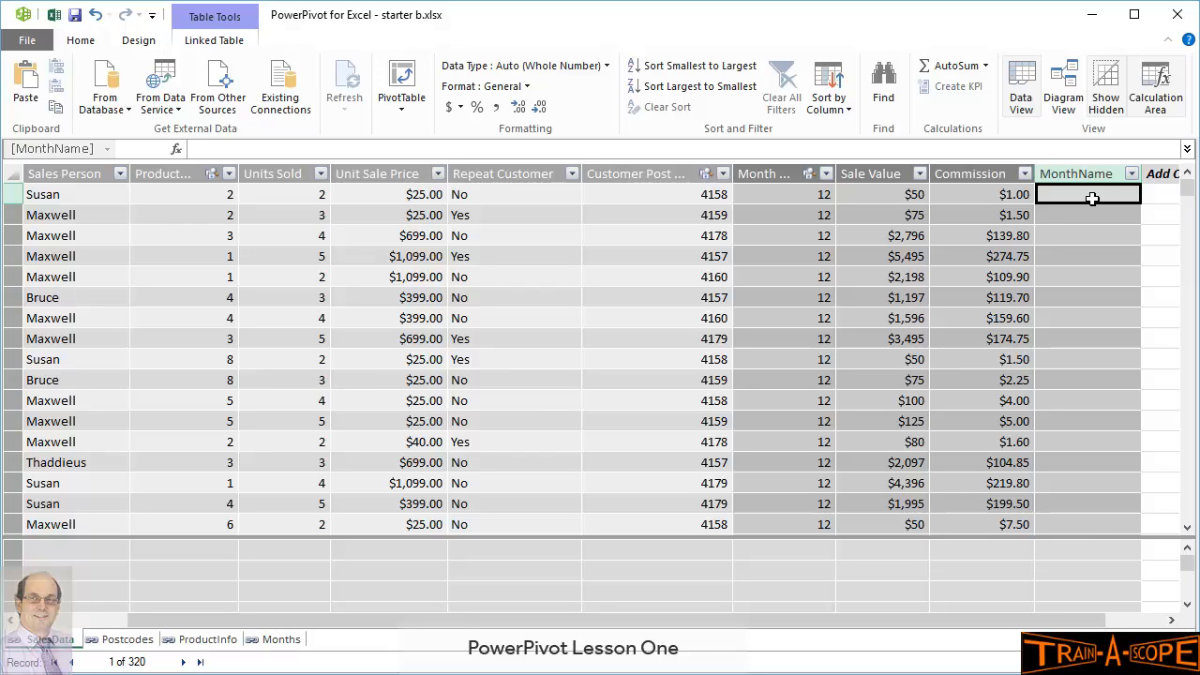
{"action": "type", "text": "="}
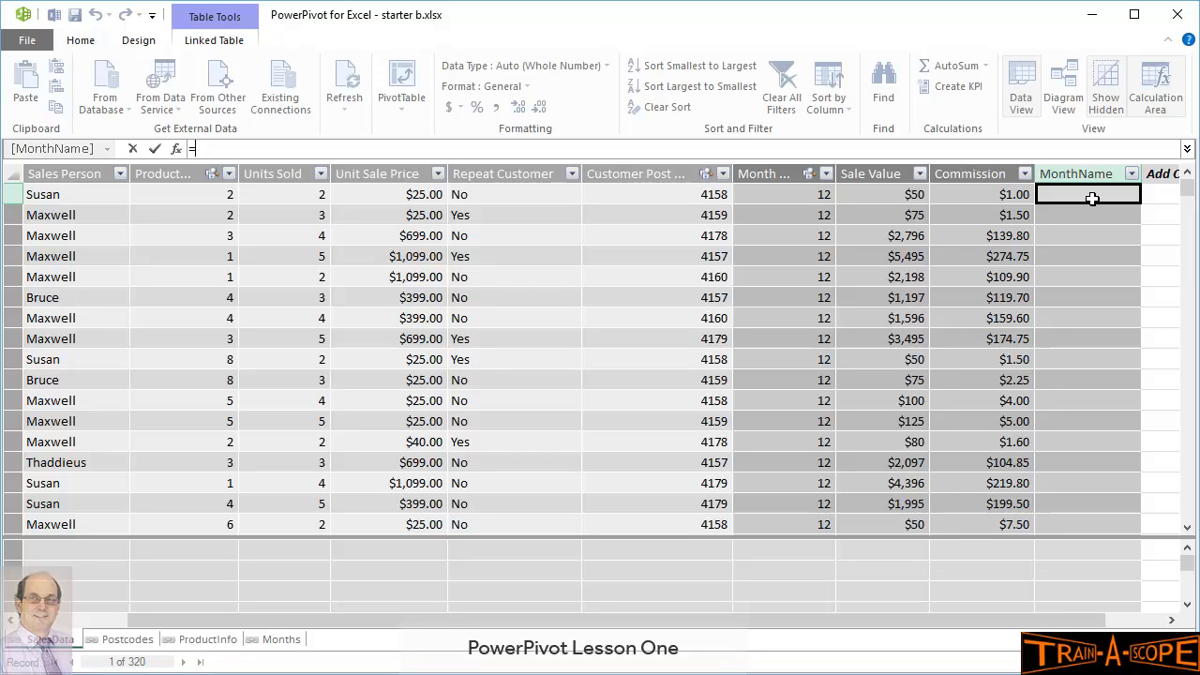
{"action": "type", "text": "relat"}
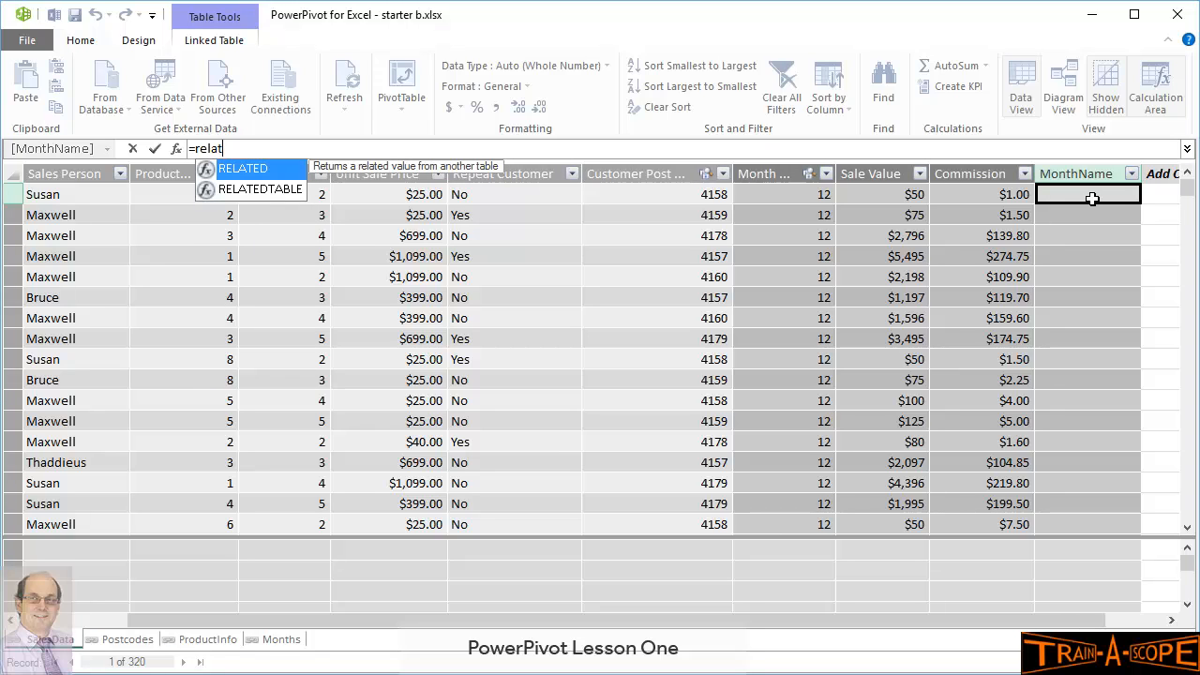
{"action": "type", "text": "ed("}
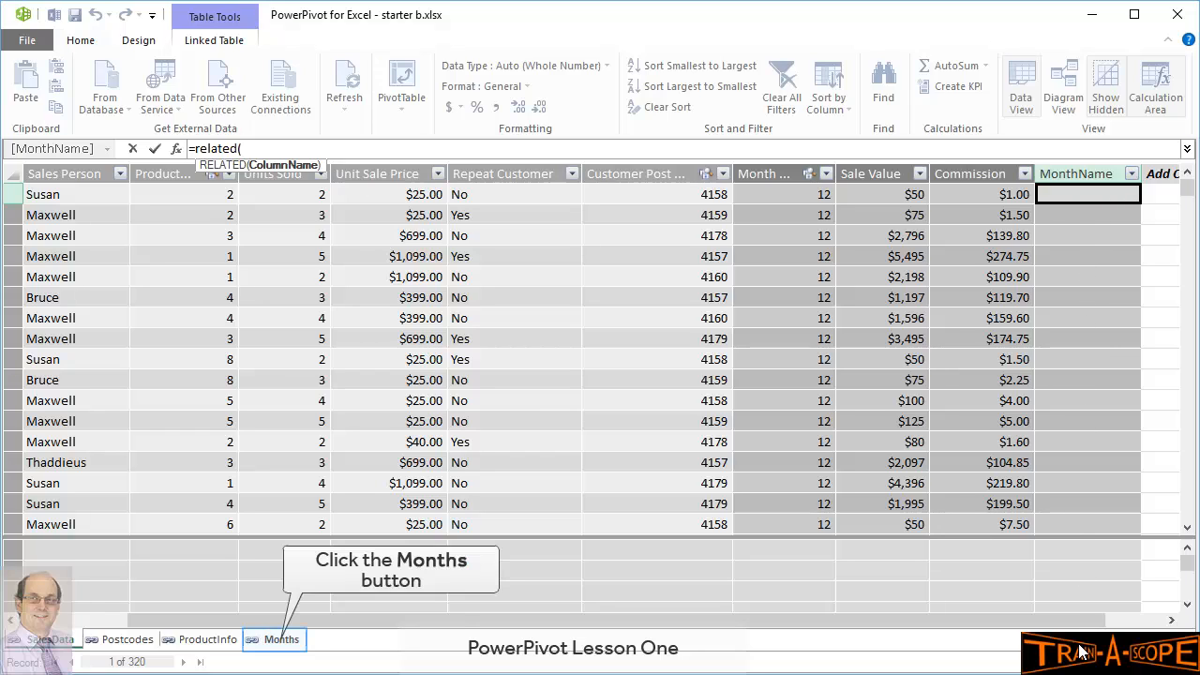
{"action": "left_click", "coordinate": [273, 641]}
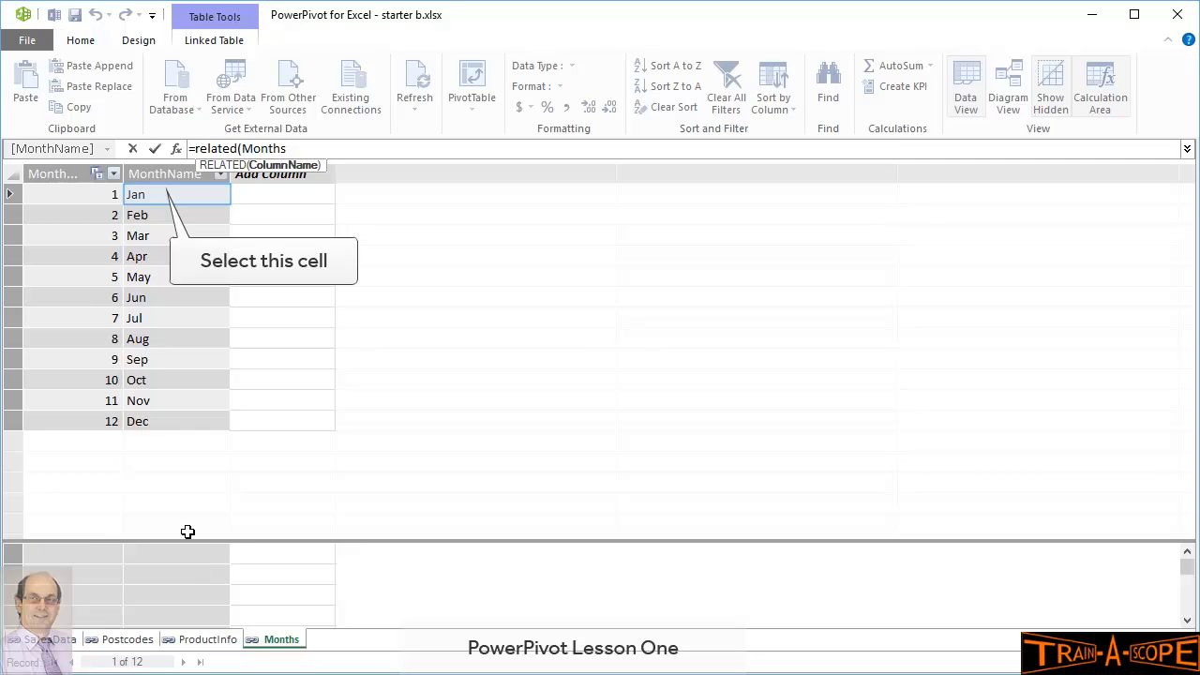
{"action": "left_click", "coordinate": [159, 191]}
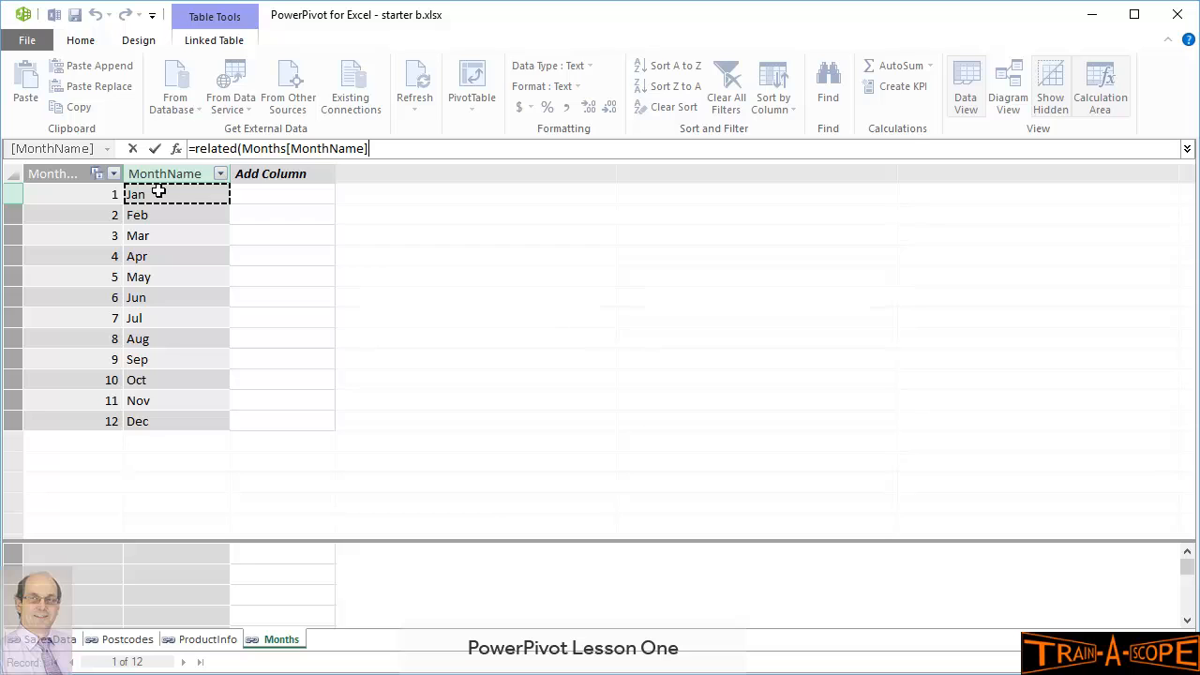
{"action": "type", "text": ")"}
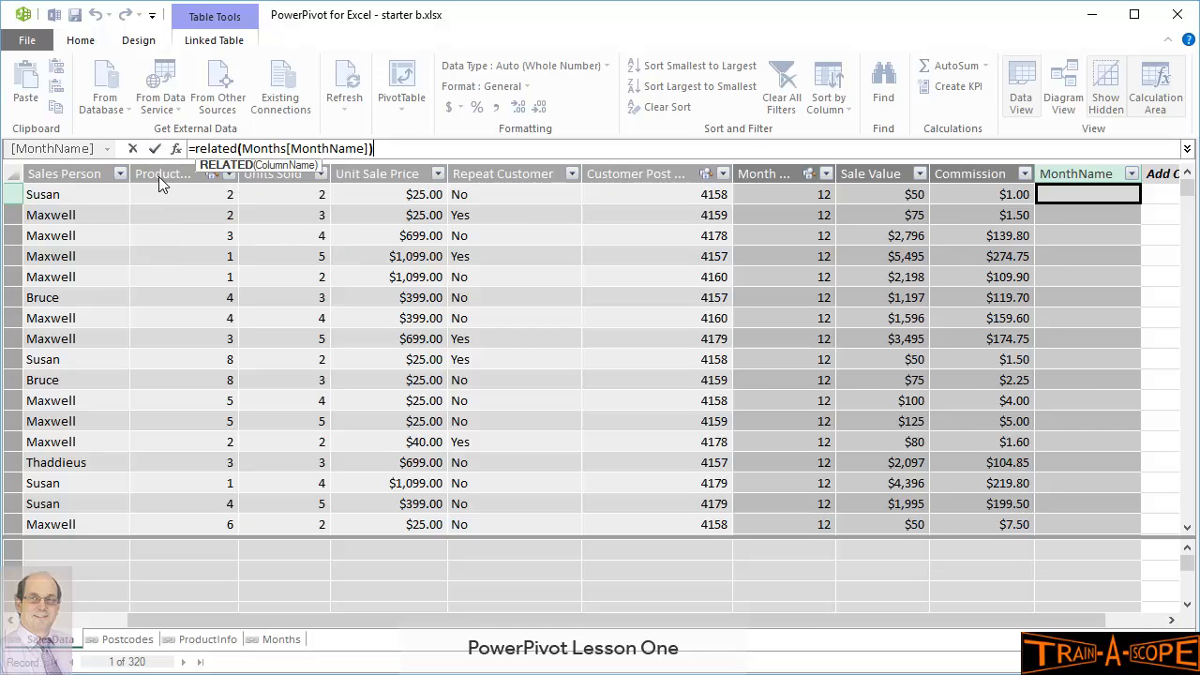
{"action": "left_click", "coordinate": [157, 149]}
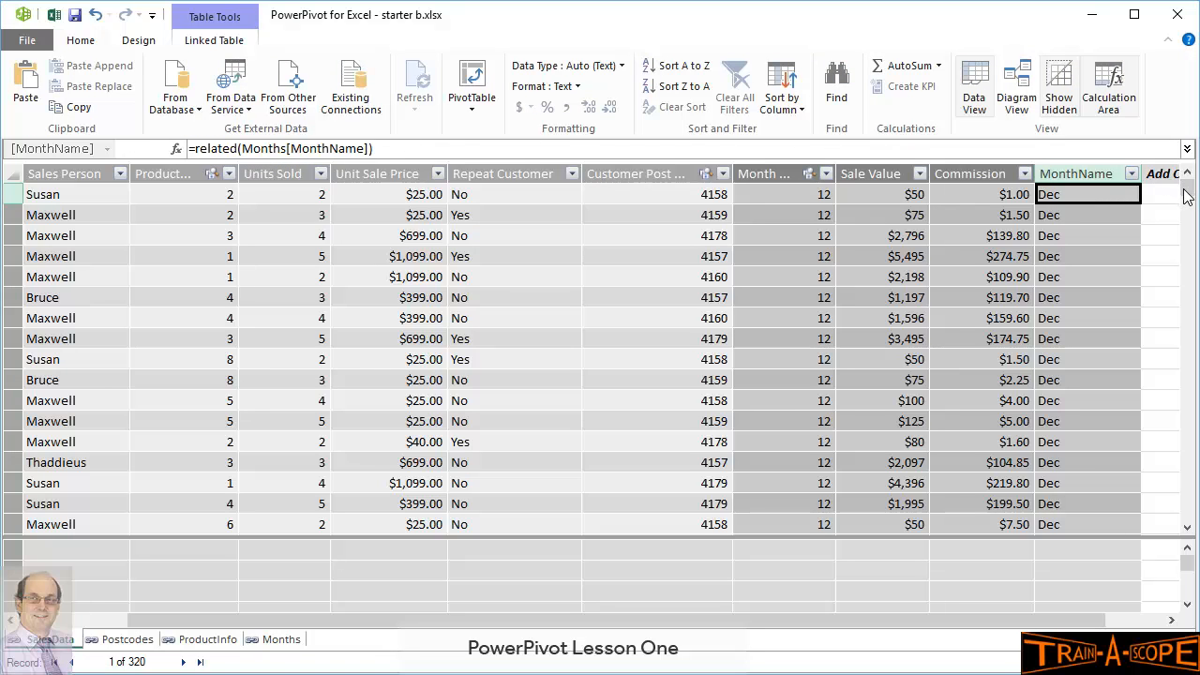
Add a new column named Year after MonthName in the SalesData table
{"action": "left_click_drag", "start_coordinate": [1188, 190], "coordinate": [1190, 383]}
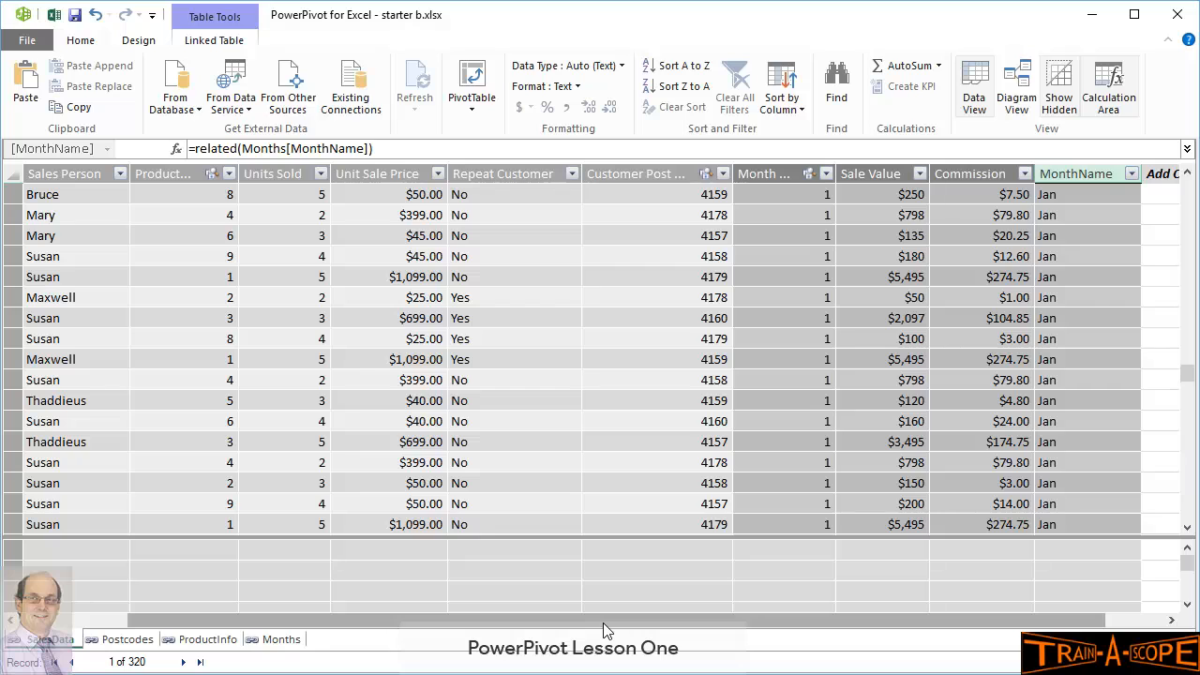
{"action": "left_click_drag", "start_coordinate": [604, 622], "coordinate": [375, 623]}
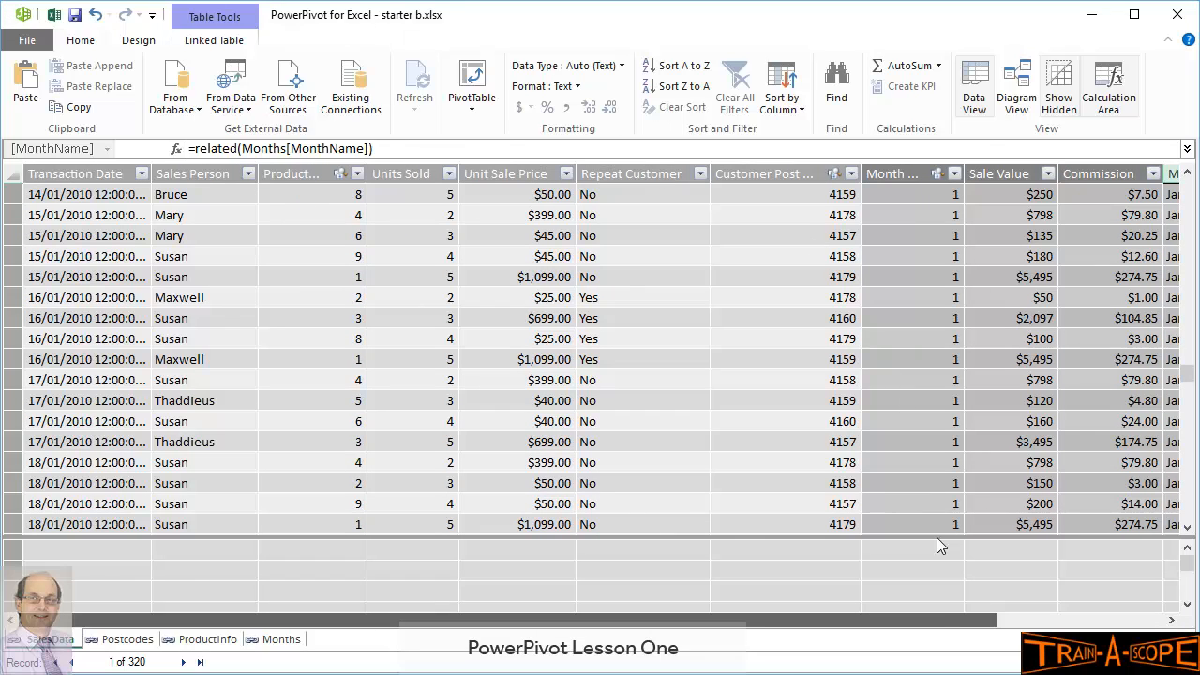
{"action": "left_click_drag", "start_coordinate": [941, 618], "coordinate": [1124, 618]}
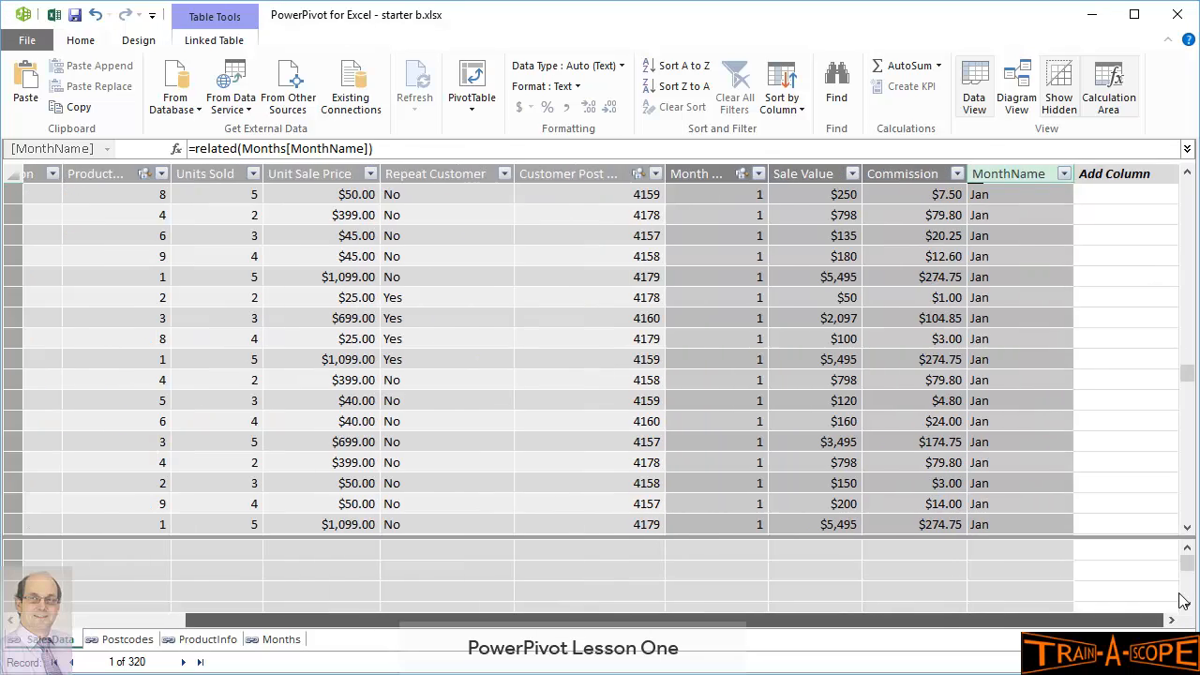
{"action": "left_click", "coordinate": [1132, 176]}
{"action": "double_click", "coordinate": [1132, 174]}
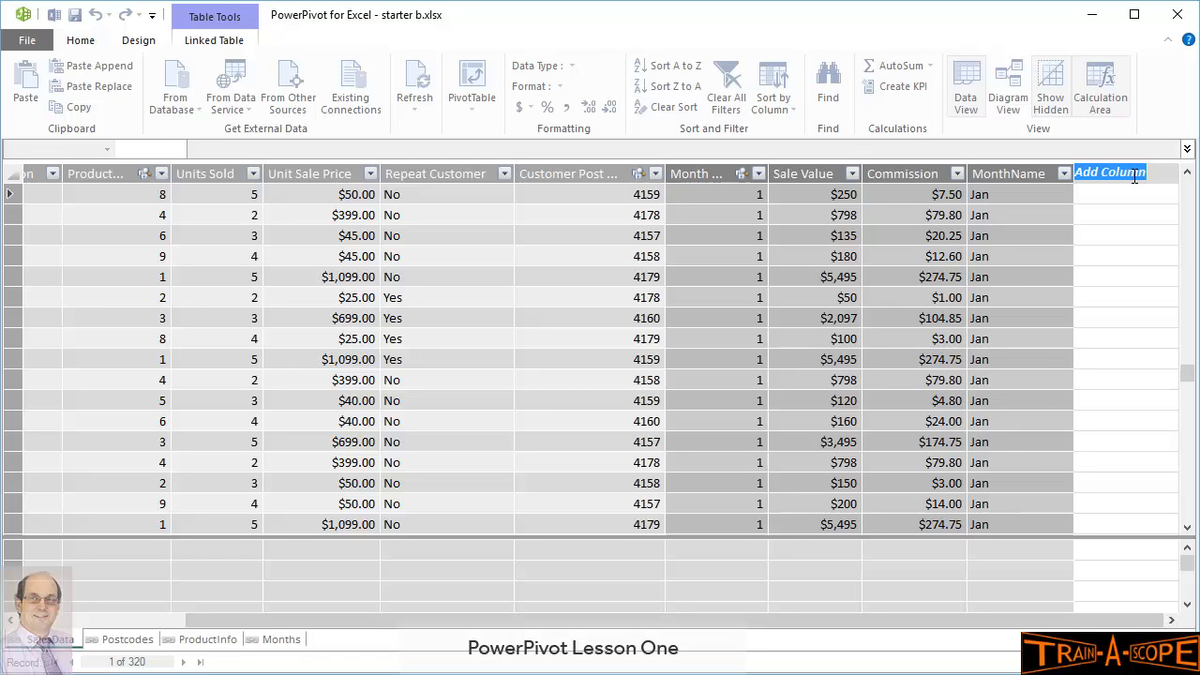
{"action": "type", "text": "Year"}
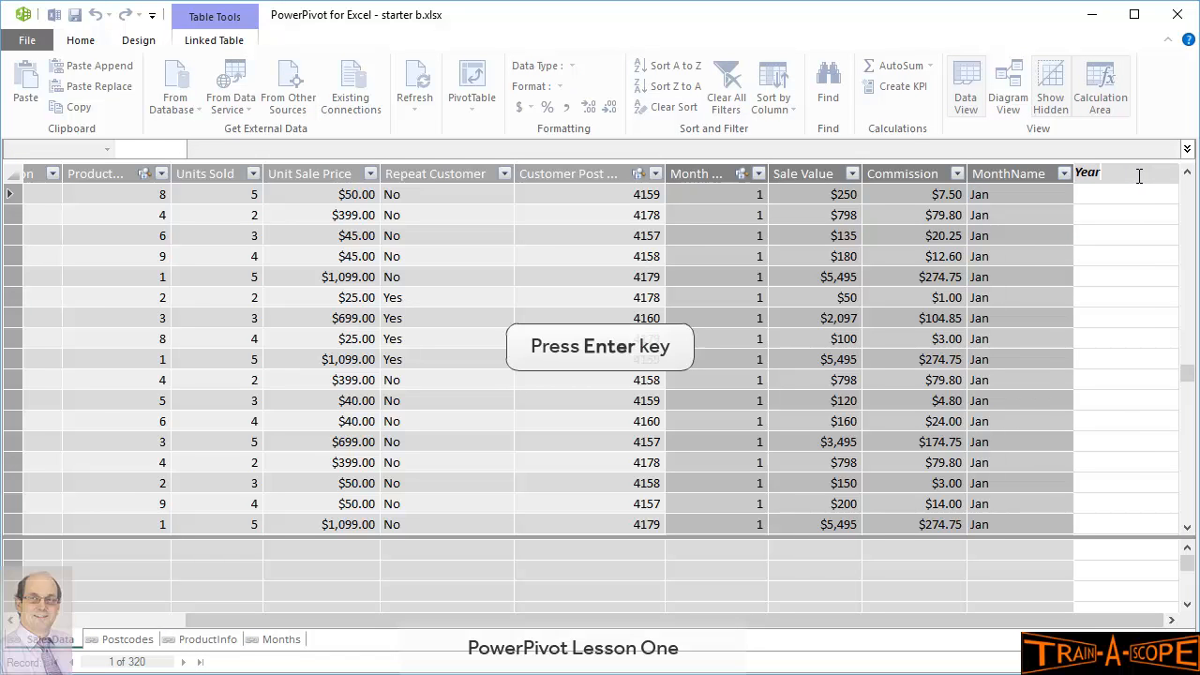
{"action": "key", "text": "Return"}
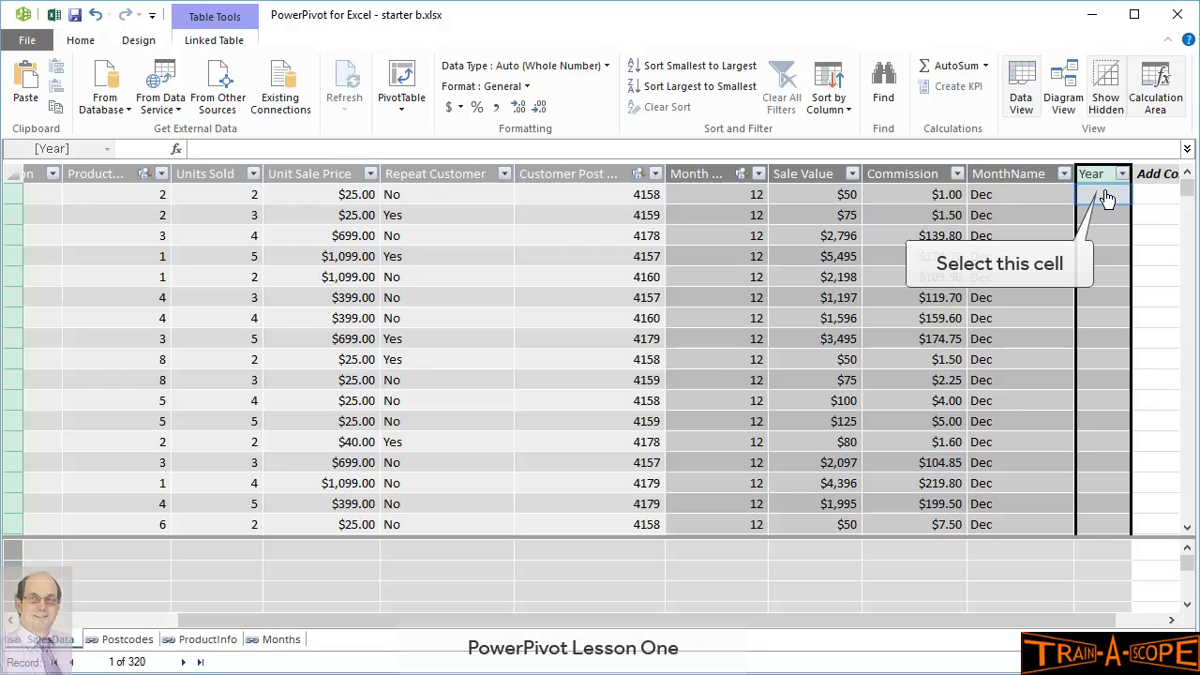
Fill the Year column with the formula =year([Transaction Date])
{"action": "left_click", "coordinate": [1106, 199]}
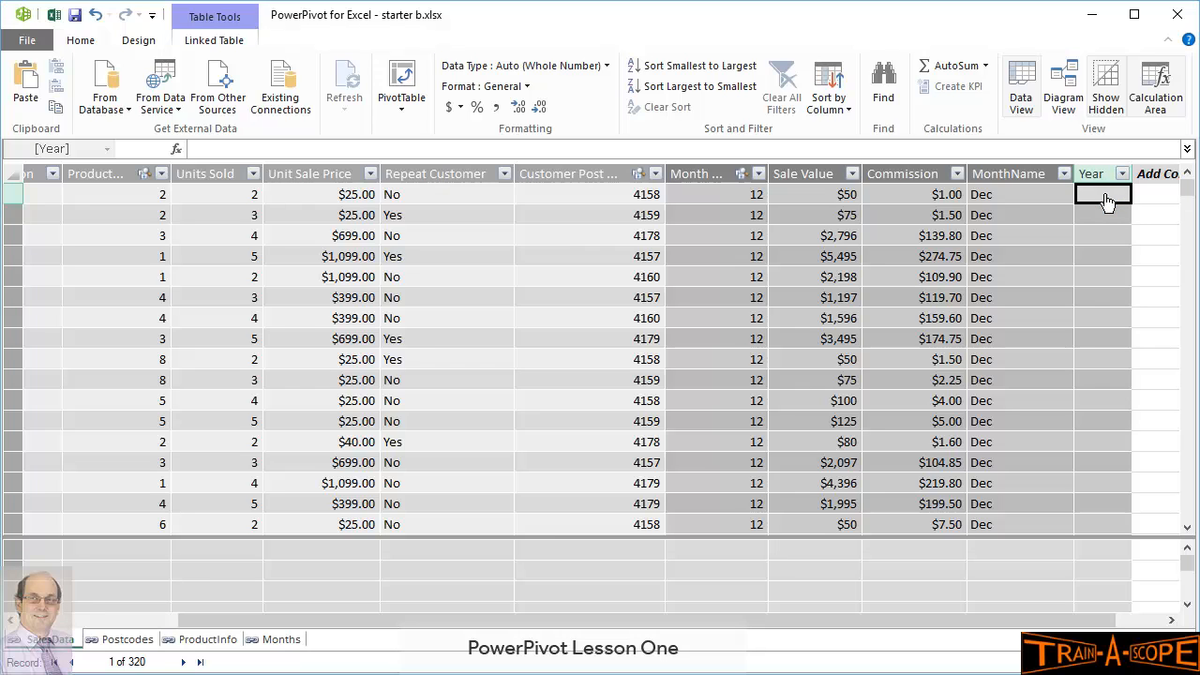
{"action": "type", "text": "=yea"}
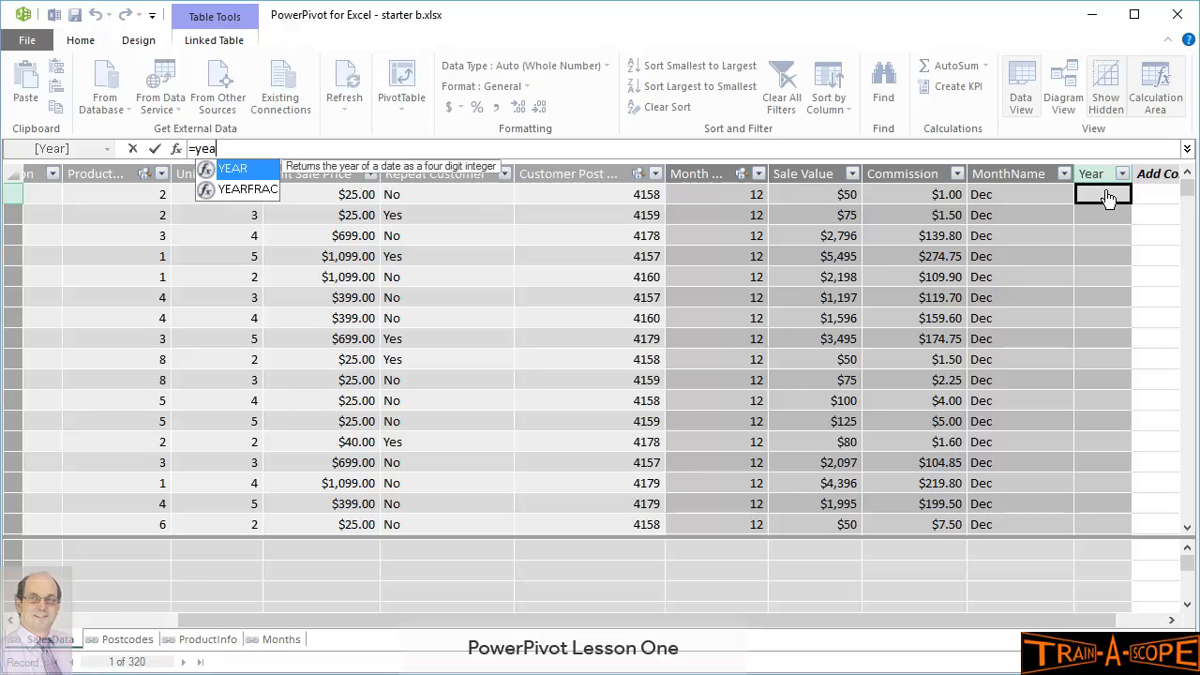
{"action": "type", "text": "r("}
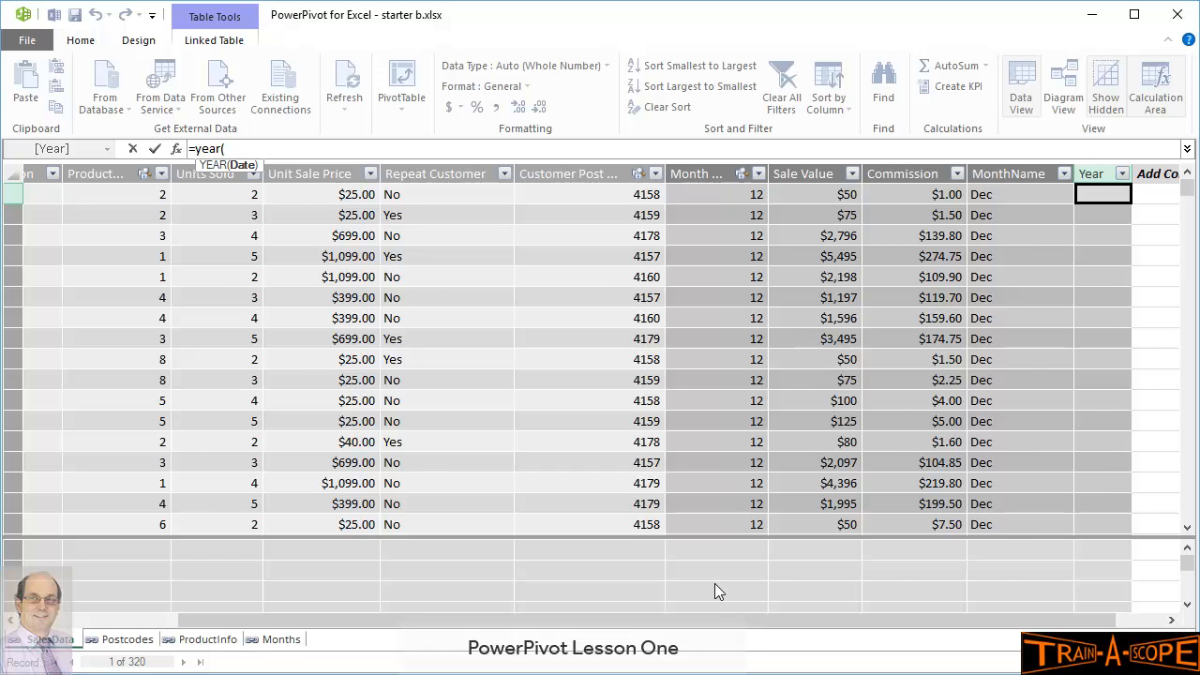
{"action": "left_click_drag", "start_coordinate": [554, 620], "coordinate": [394, 621]}
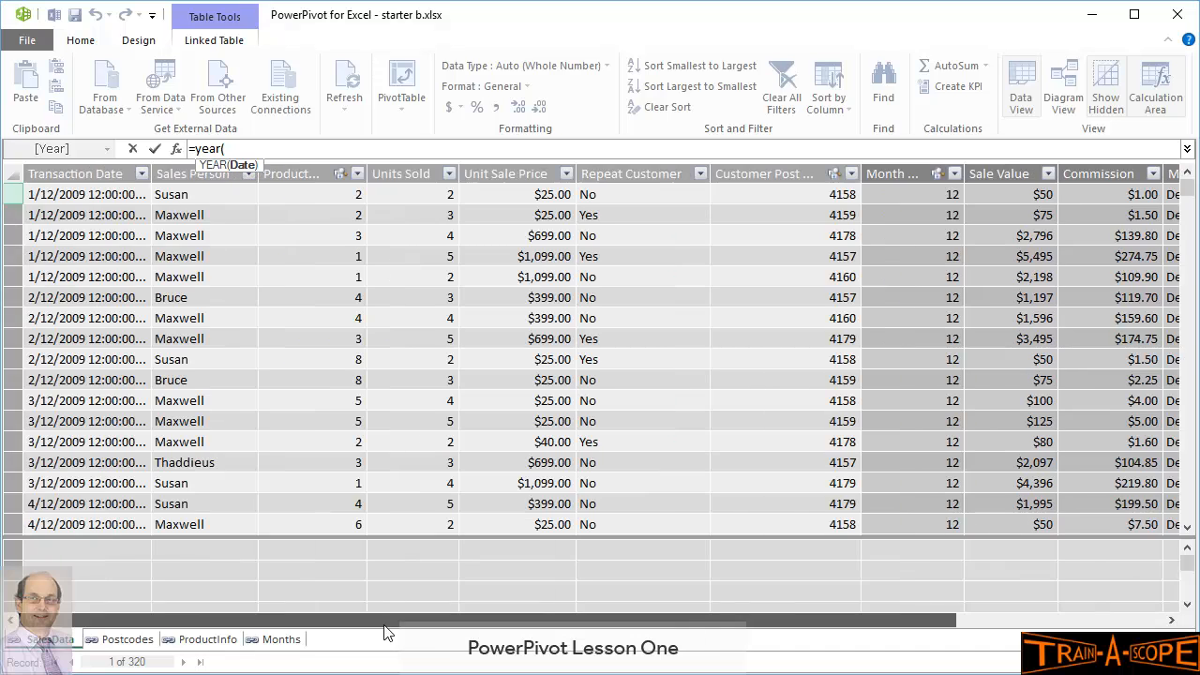
{"action": "left_click", "coordinate": [72, 199]}
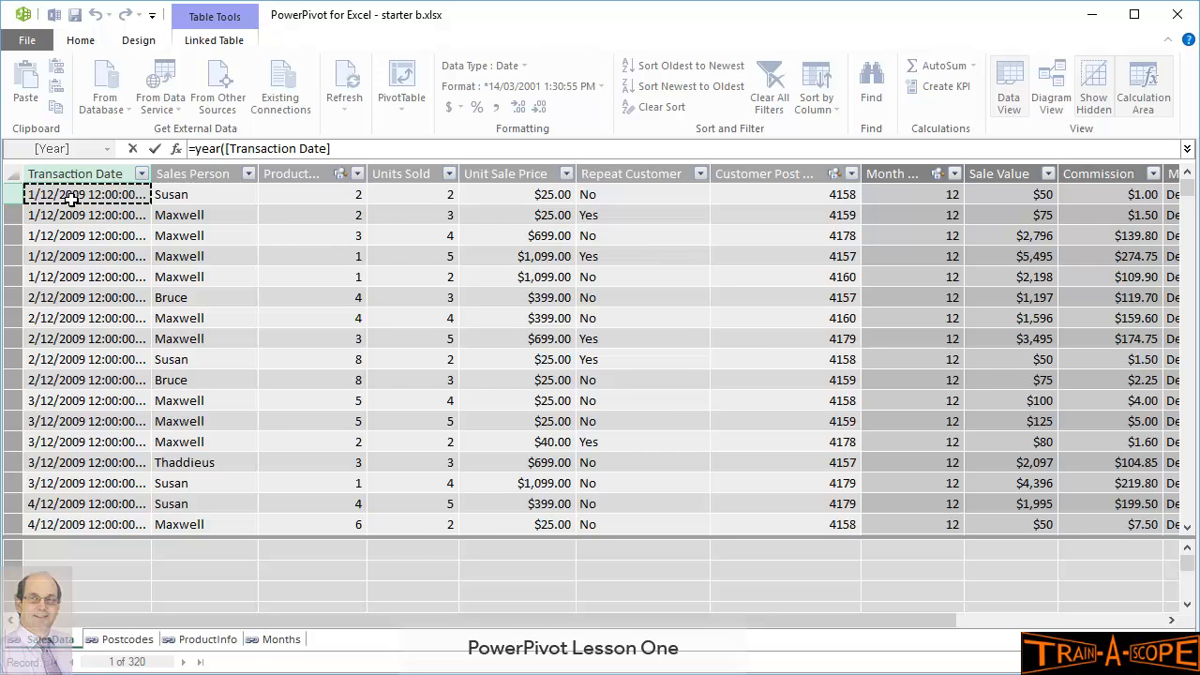
{"action": "key", "text": "Return"}
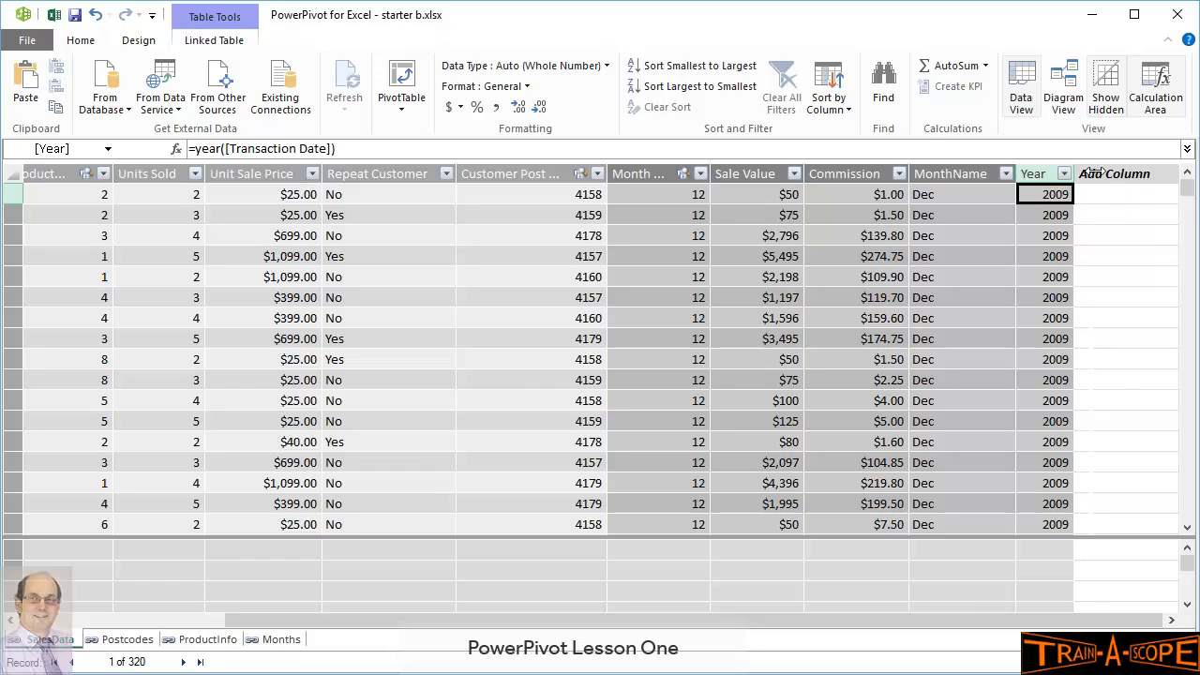
{"action": "left_click_drag", "start_coordinate": [1093, 172], "coordinate": [1094, 172]}
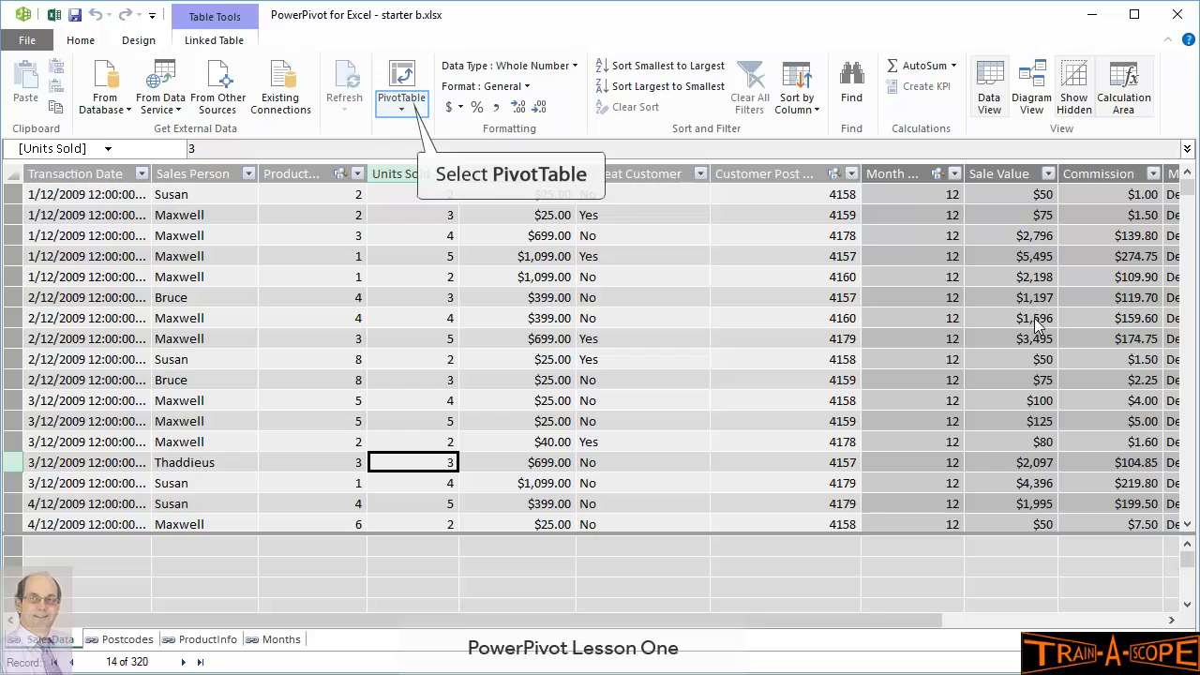
Create a PivotTable from the data model on a new worksheet
{"action": "left_click", "coordinate": [403, 108]}
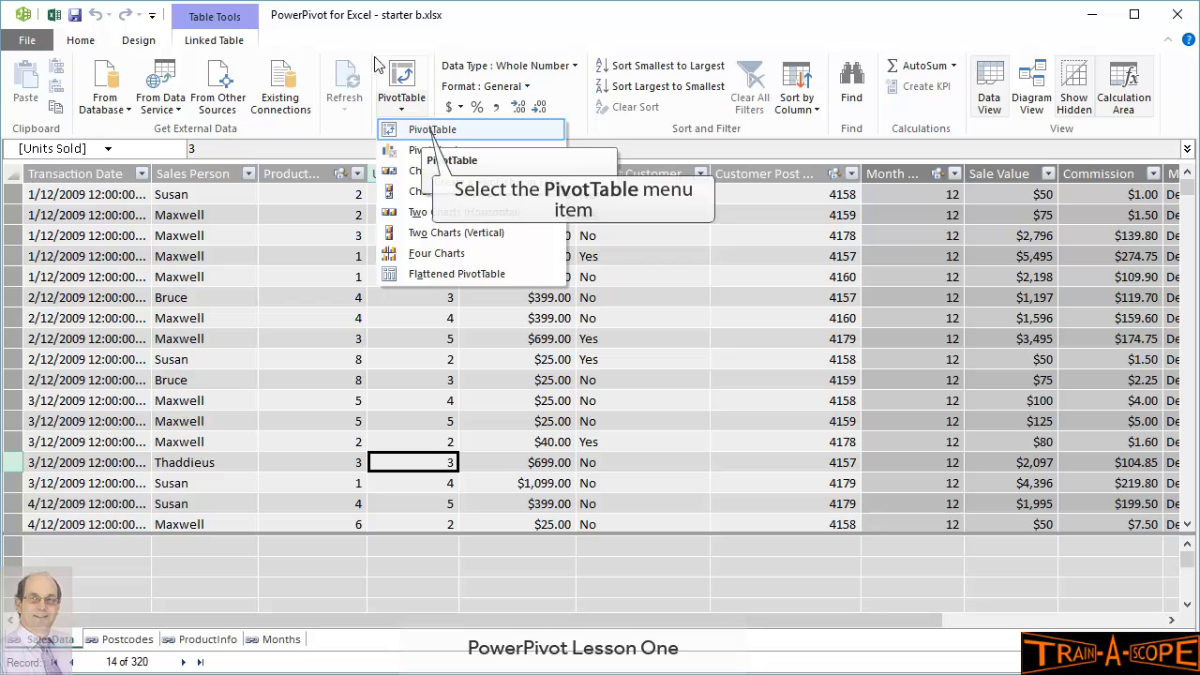
{"action": "left_click", "coordinate": [421, 132]}
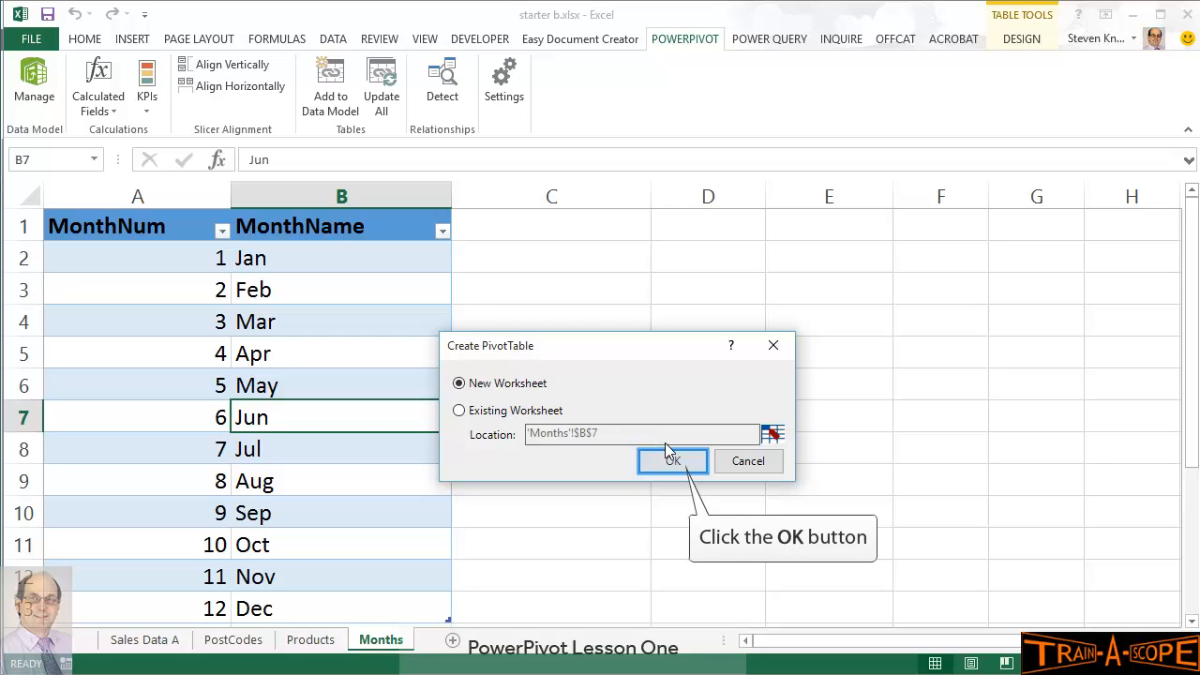
{"action": "left_click", "coordinate": [676, 463]}
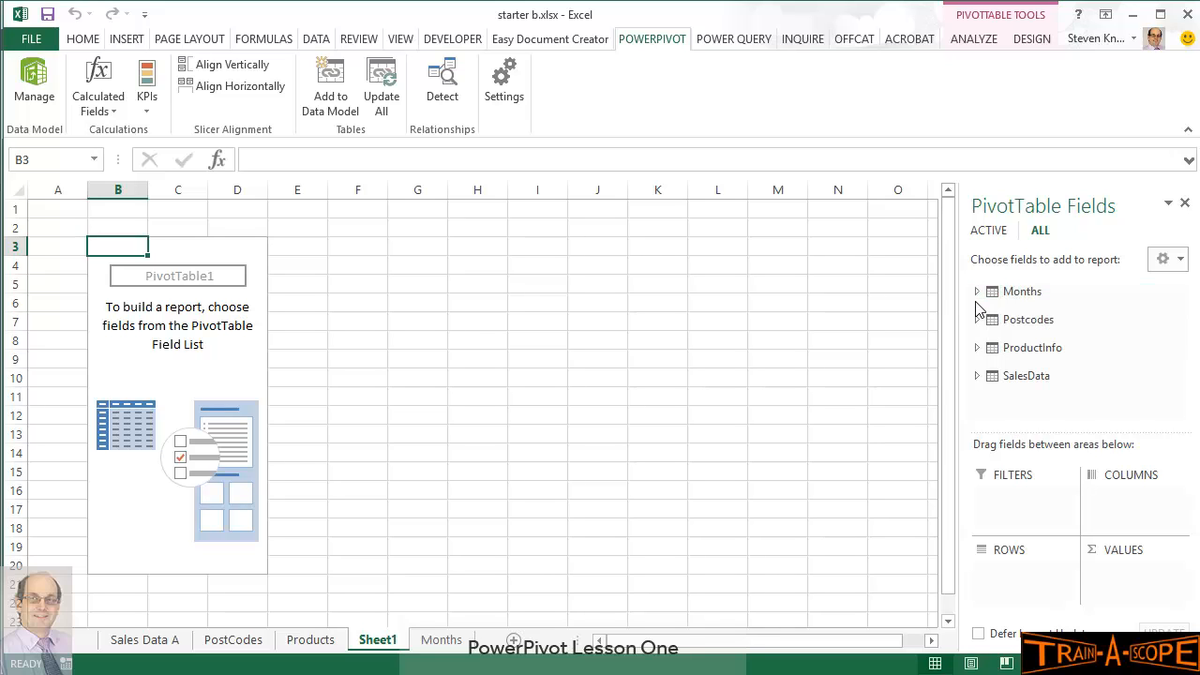
Add the Product field from ProductInfo to the PivotTable and place it in the rows area
{"action": "left_click", "coordinate": [977, 348]}
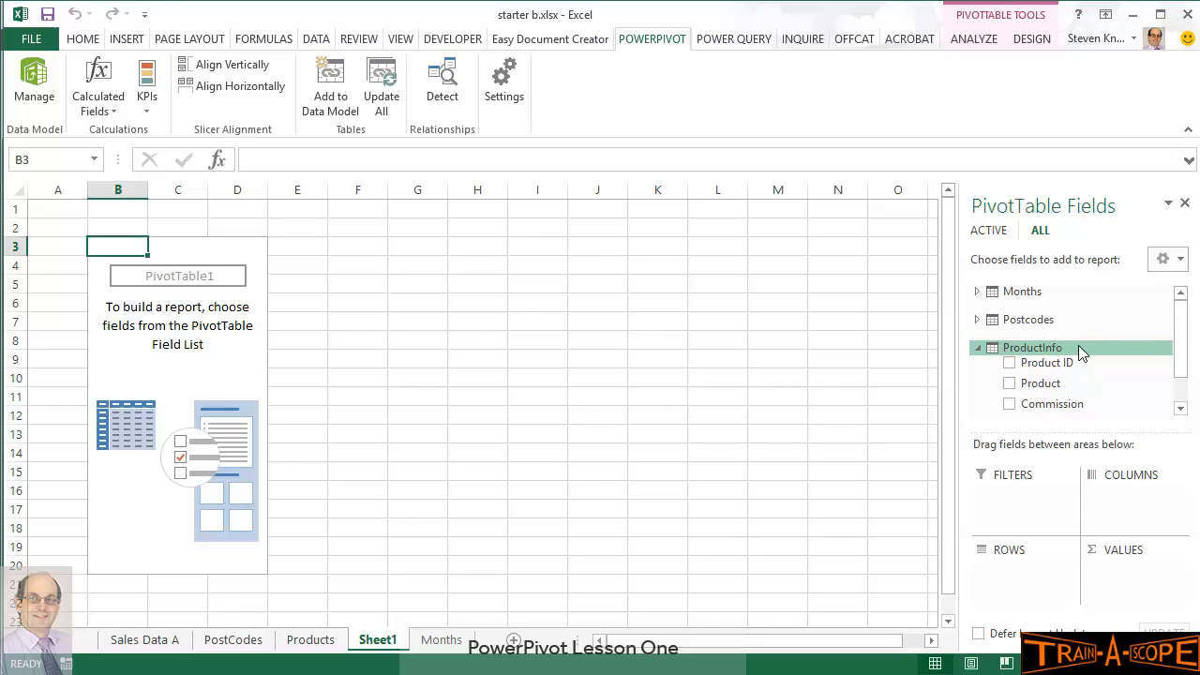
{"action": "left_click_drag", "start_coordinate": [1177, 345], "coordinate": [1179, 369]}
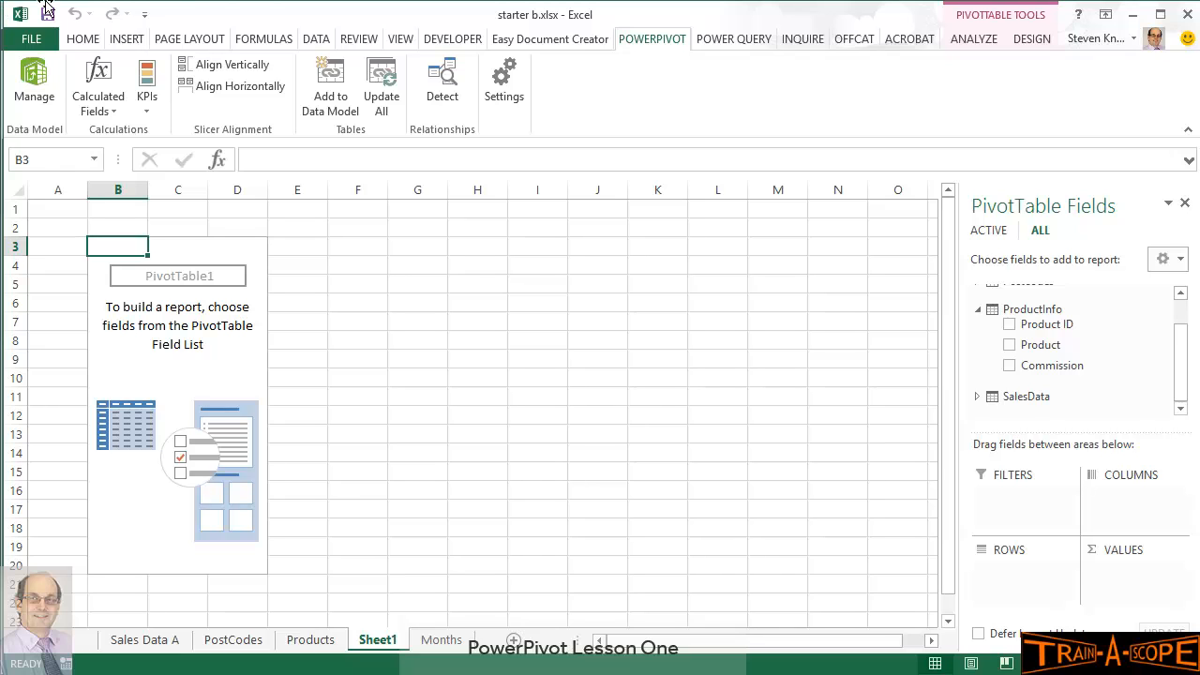
{"action": "left_click_drag", "start_coordinate": [1052, 351], "coordinate": [1106, 495]}
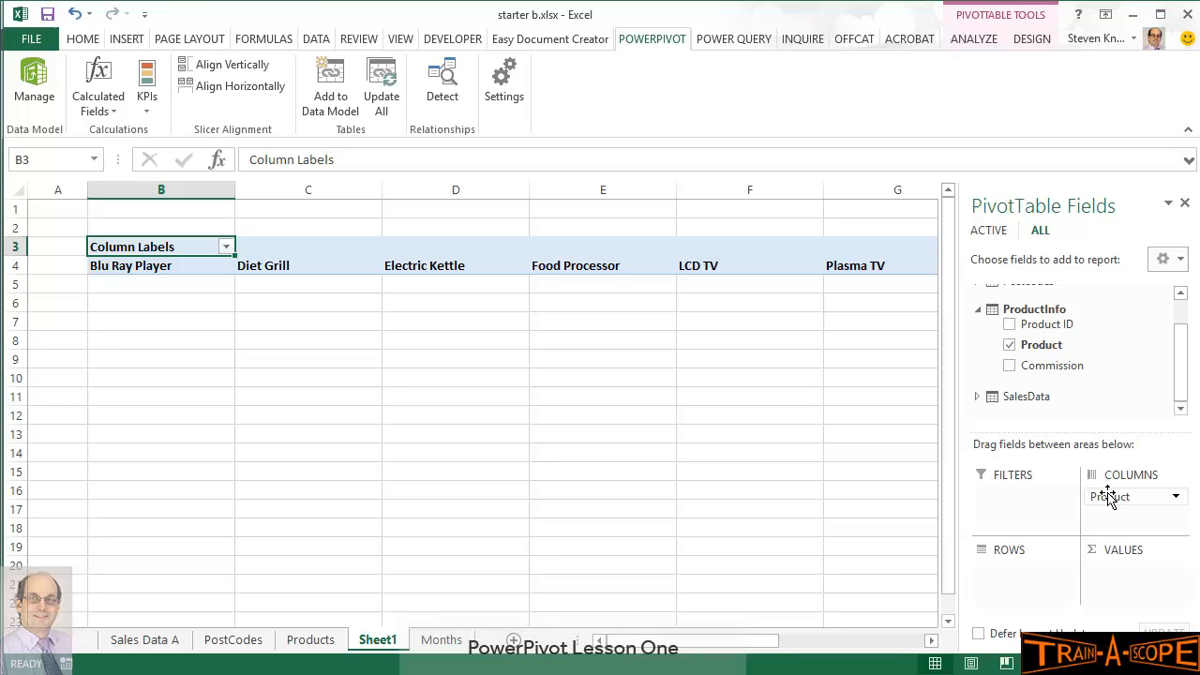
{"action": "left_click_drag", "start_coordinate": [1108, 495], "coordinate": [1017, 570]}
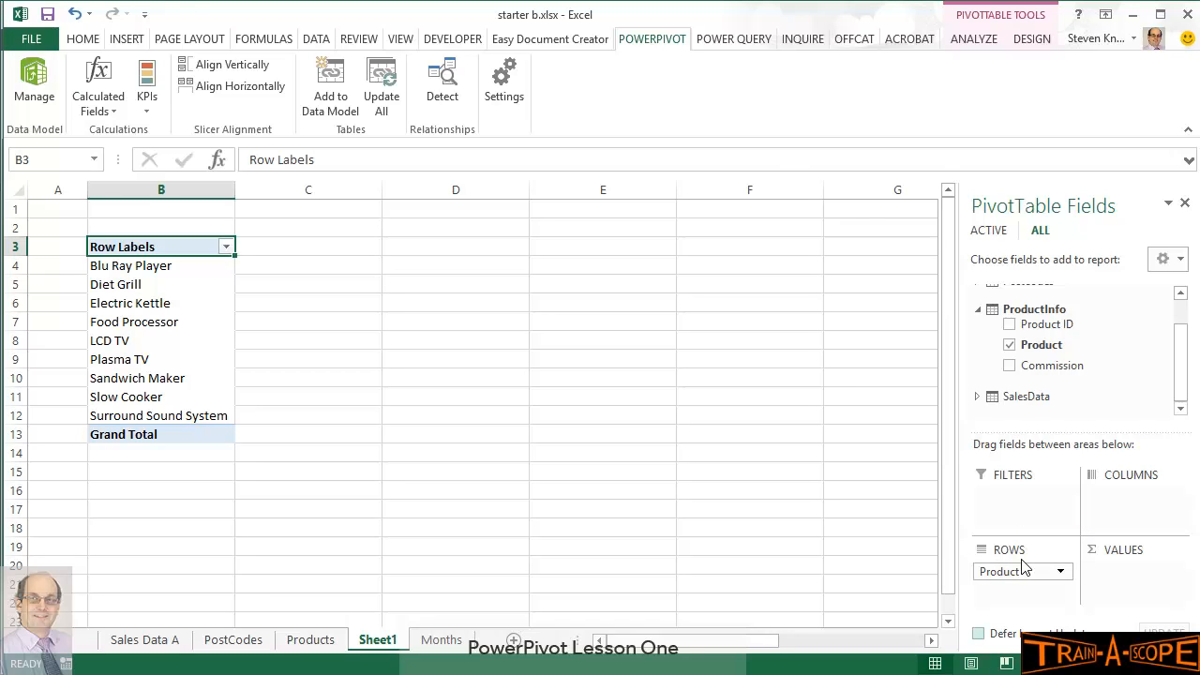
Add Sale Value from SalesData to the PivotTable's values and Sales Person to its columns
{"action": "left_click", "coordinate": [978, 398]}
{"action": "left_click_drag", "start_coordinate": [1178, 350], "coordinate": [1180, 390]}
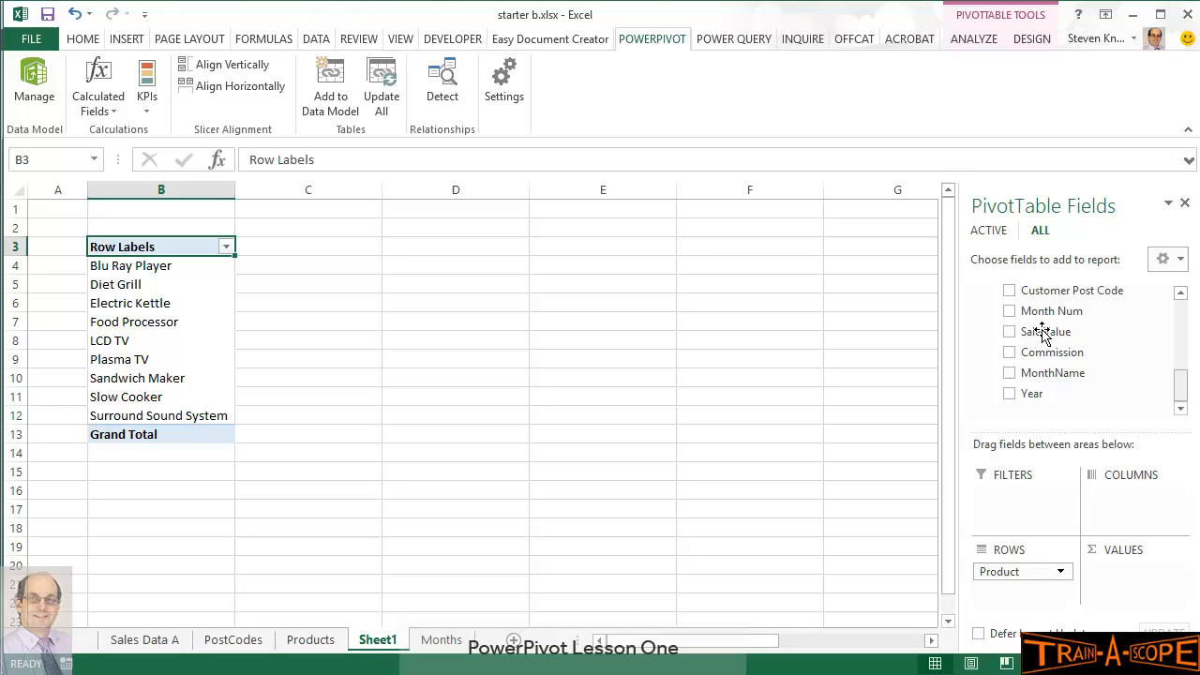
{"action": "left_click_drag", "start_coordinate": [1043, 333], "coordinate": [1124, 574]}
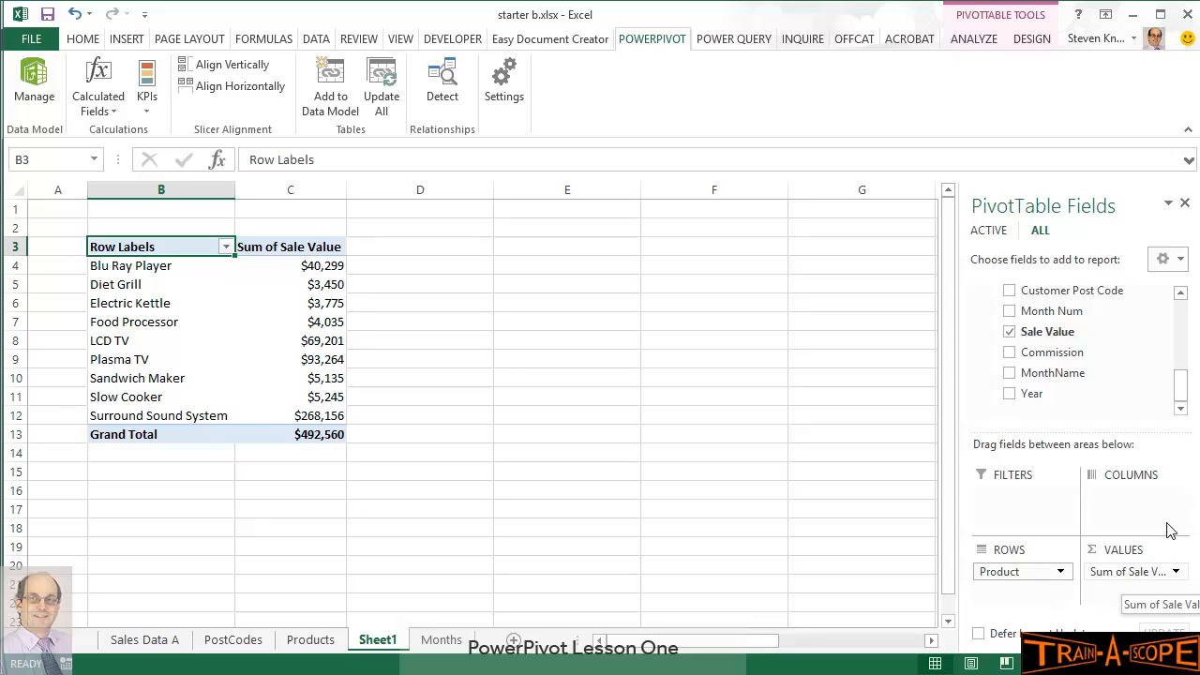
{"action": "left_click_drag", "start_coordinate": [1183, 389], "coordinate": [1182, 346]}
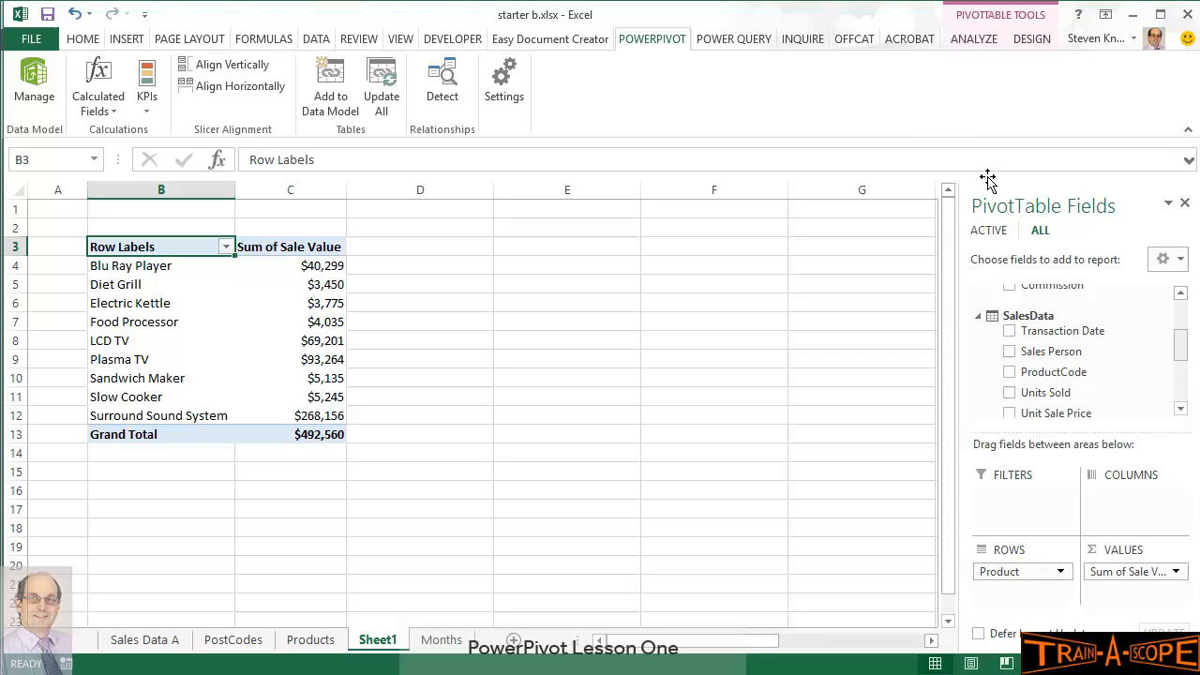
{"action": "left_click_drag", "start_coordinate": [1078, 355], "coordinate": [1092, 497]}
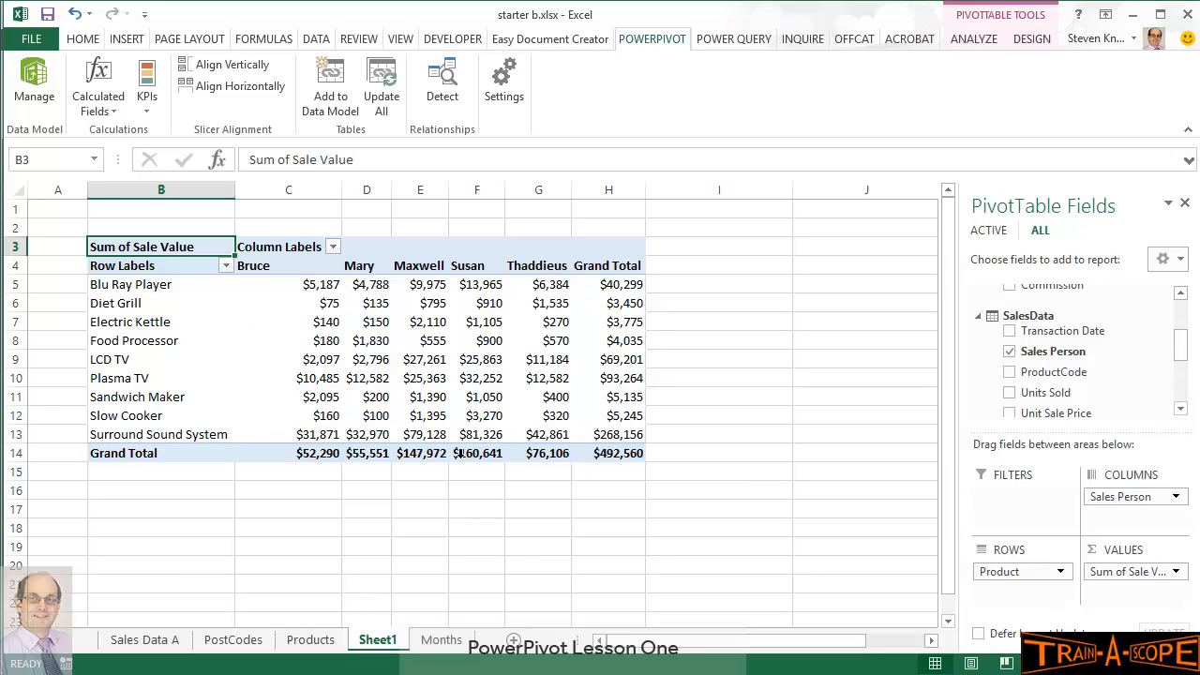
Turn on banded rows for the PivotTable's style
{"action": "left_click", "coordinate": [297, 341]}
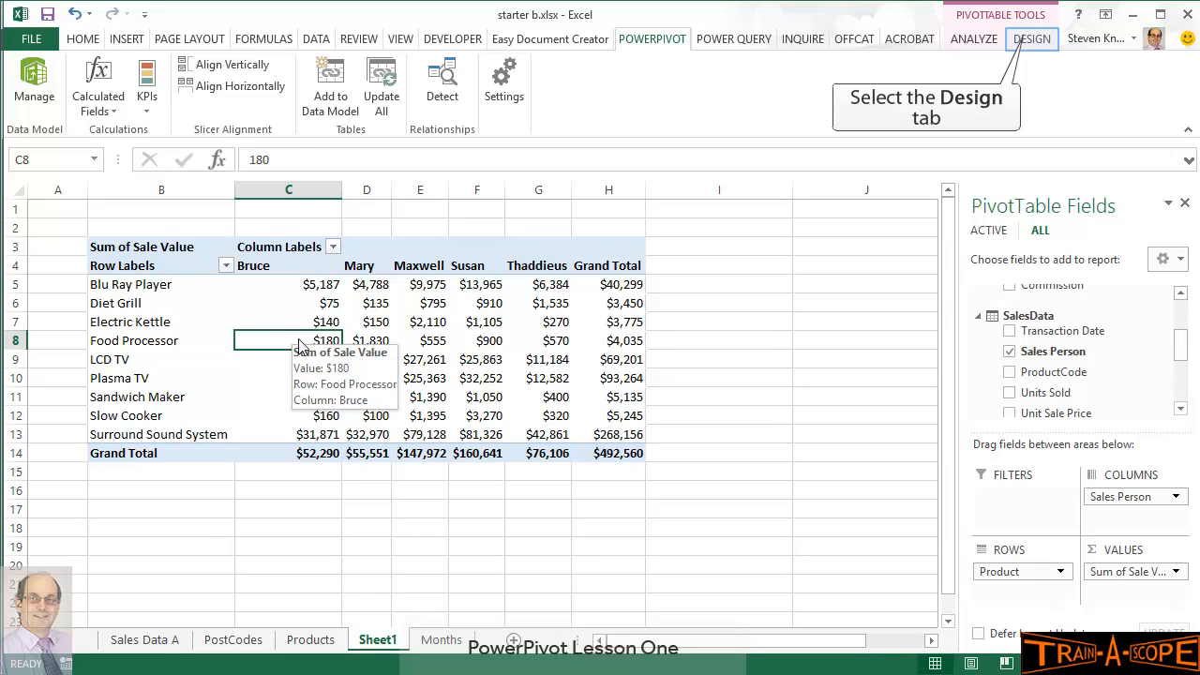
{"action": "left_click", "coordinate": [1032, 41]}
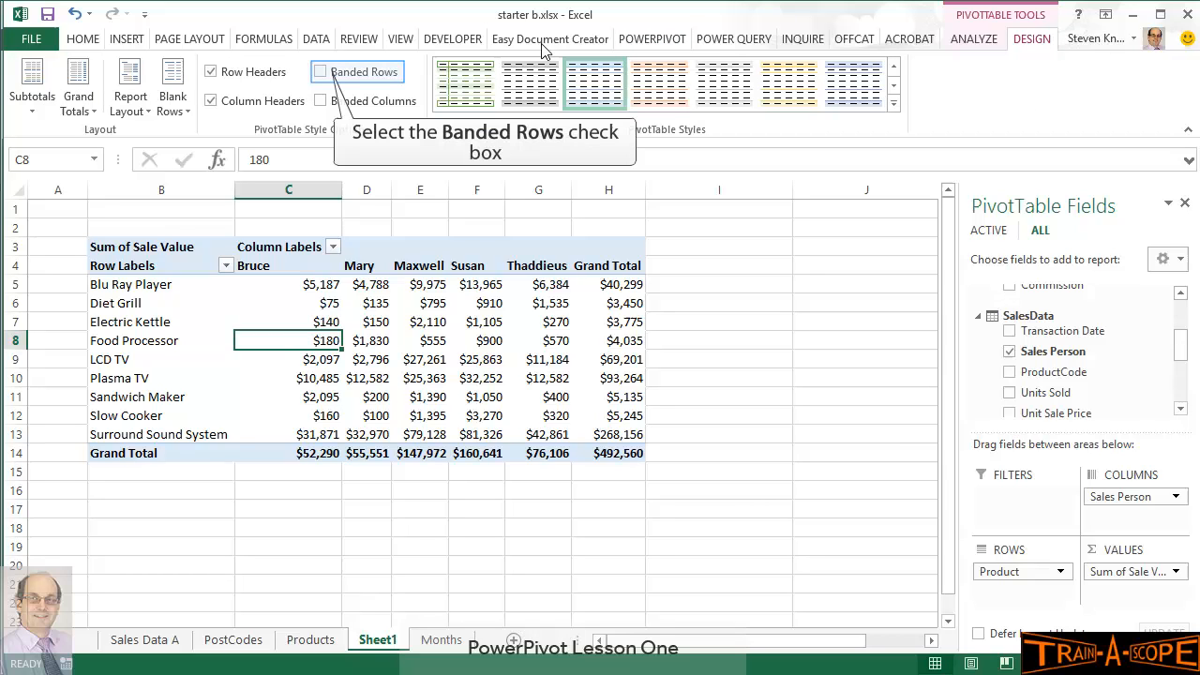
{"action": "left_click", "coordinate": [322, 73]}
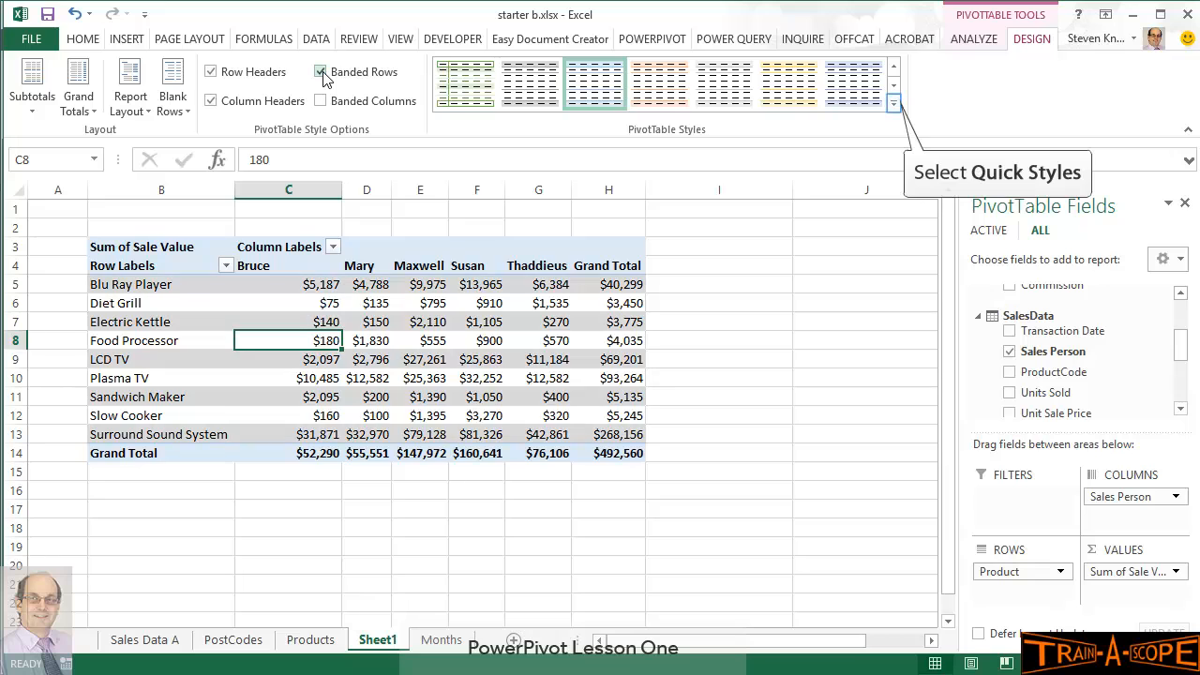
Apply the Pivot Style Medium 10 style to the PivotTable
{"action": "left_click", "coordinate": [893, 105]}
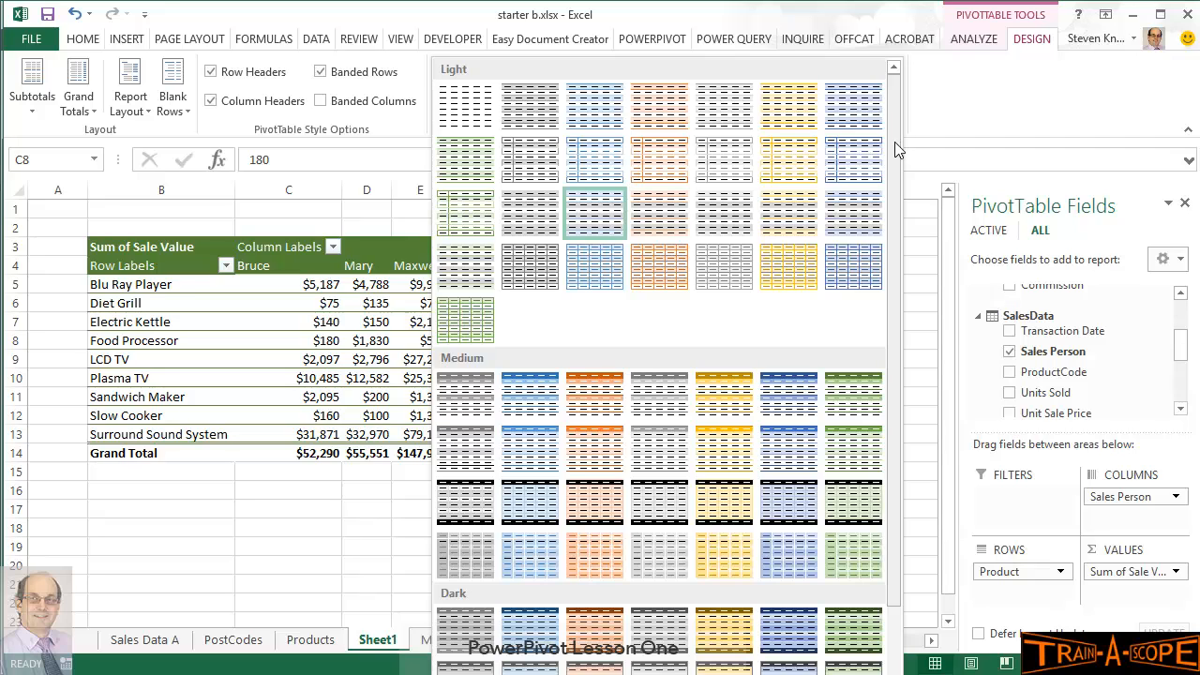
{"action": "scroll", "coordinate": [897, 352], "scroll_direction": "down", "scroll_amount": 2}
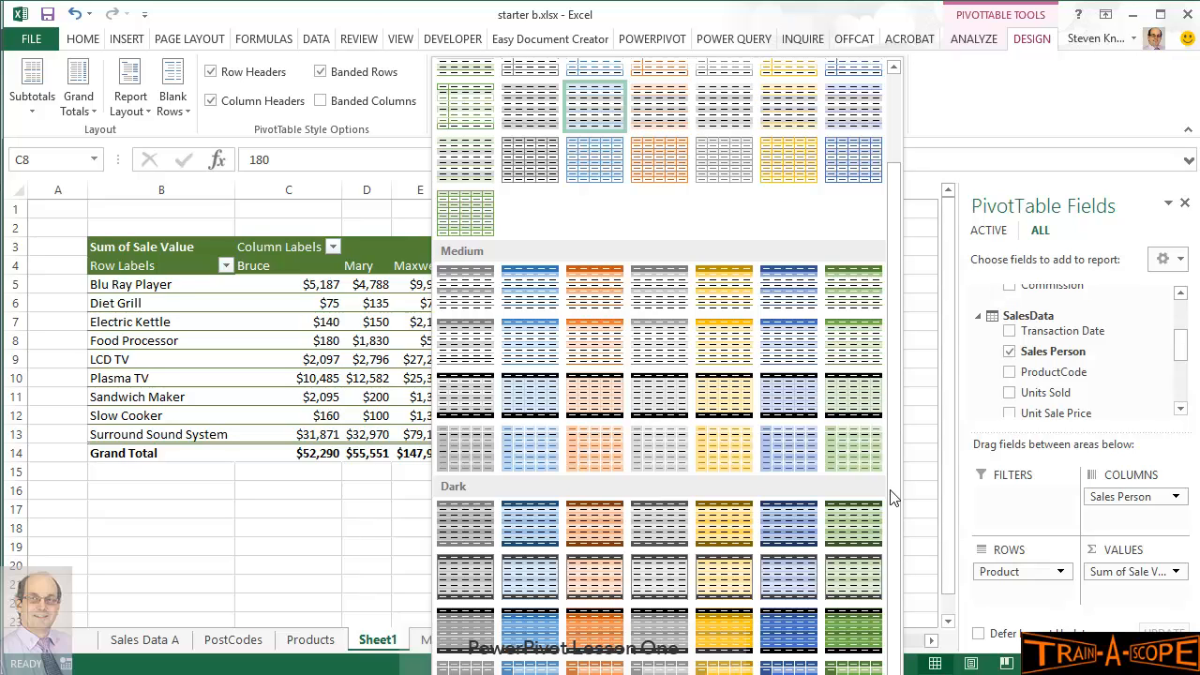
{"action": "scroll", "coordinate": [792, 450], "scroll_direction": "up", "scroll_amount": 2}
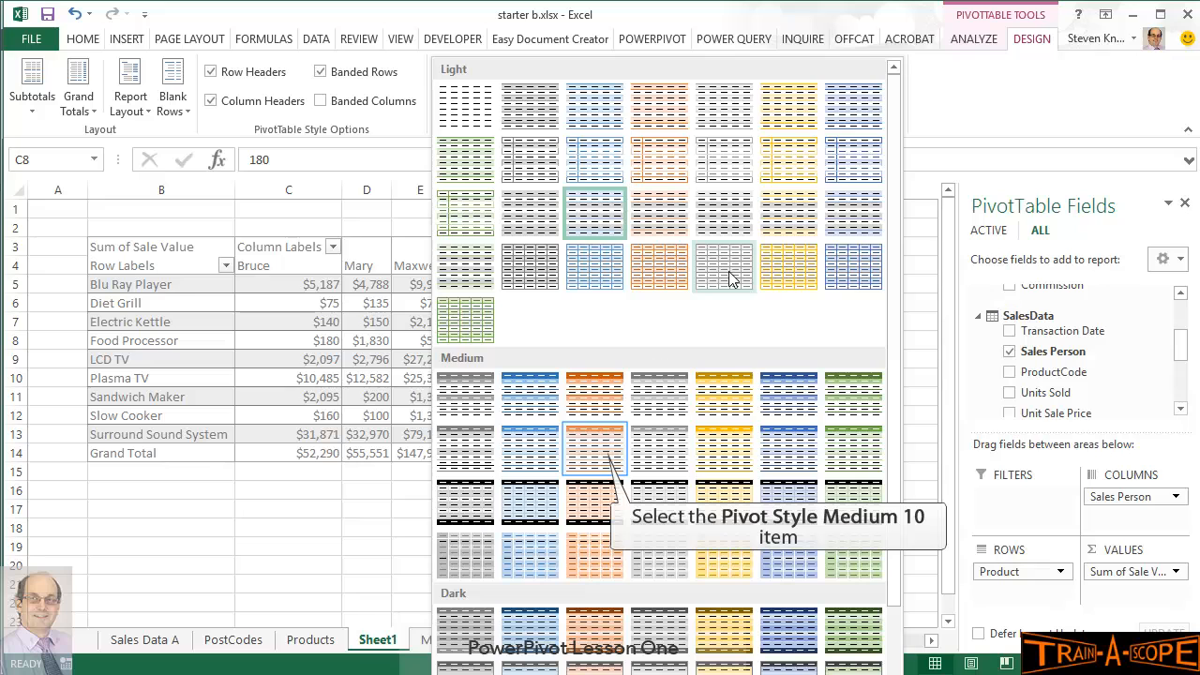
{"action": "left_click", "coordinate": [600, 463]}
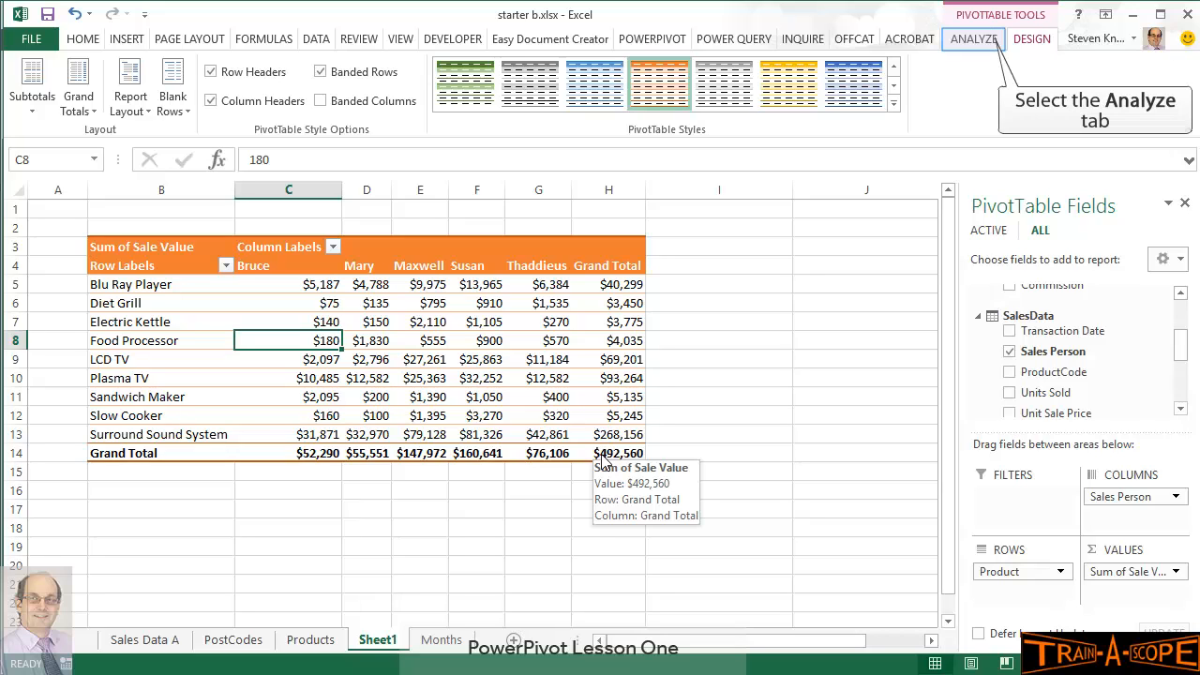
Switch to the PowerPivot window and create a second PivotTable from the data model on a new worksheet
{"action": "left_click", "coordinate": [988, 40]}
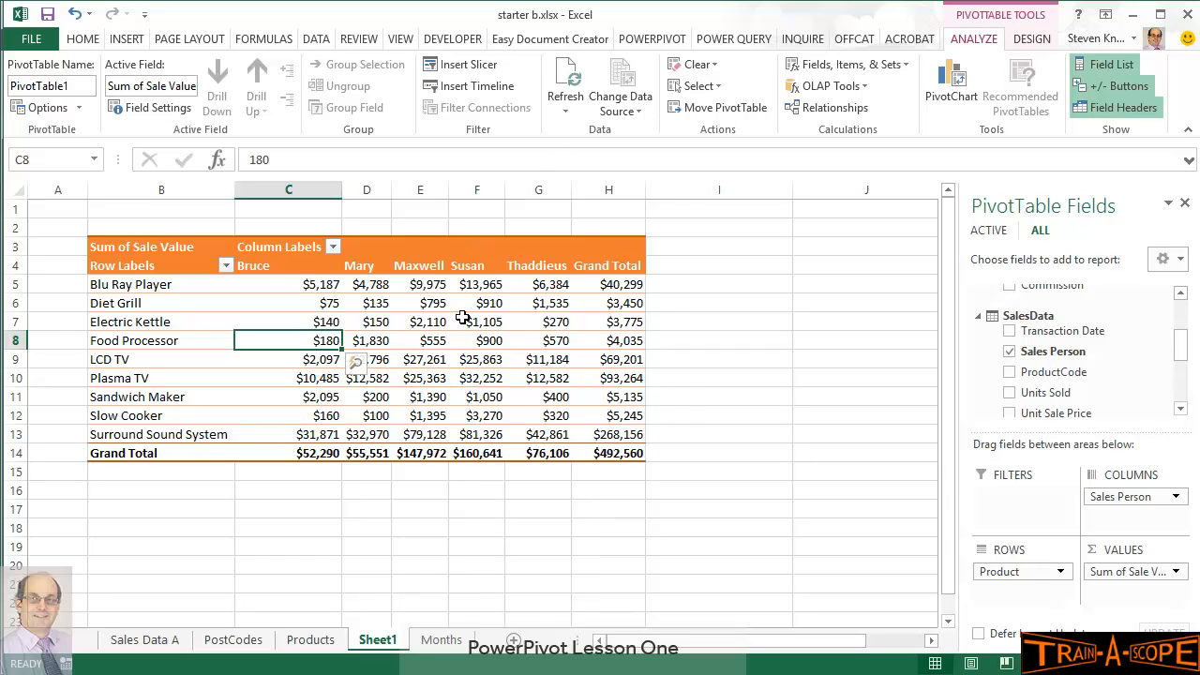
{"action": "left_click", "coordinate": [458, 393]}
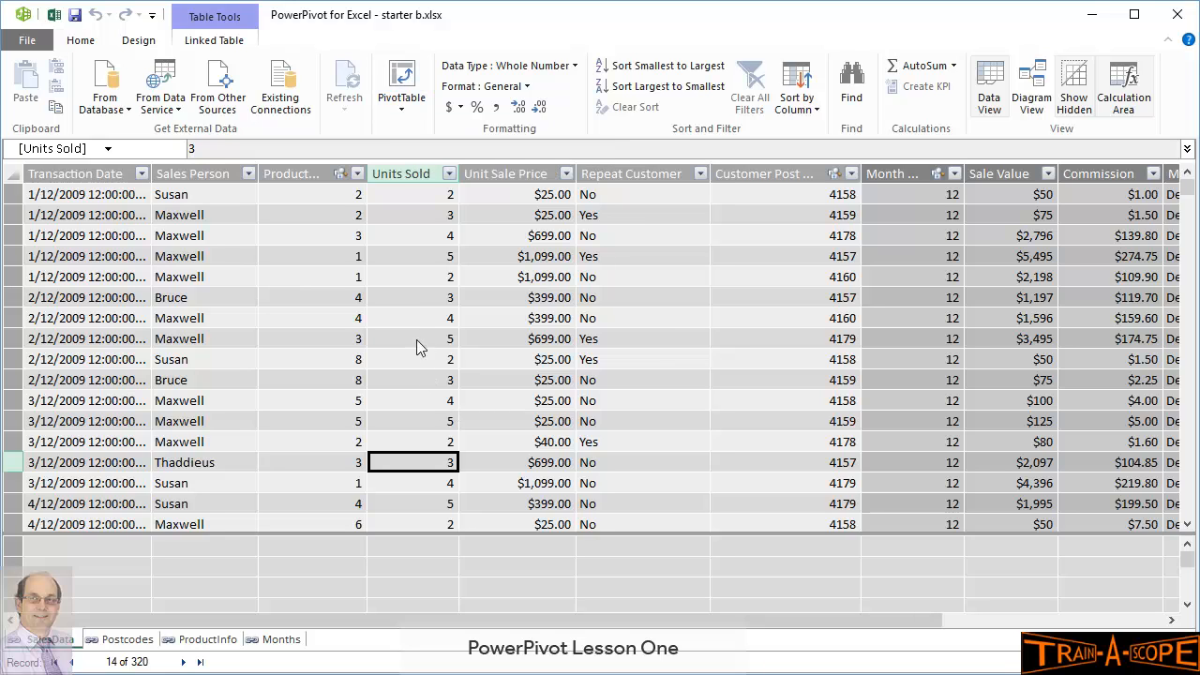
{"action": "left_click", "coordinate": [403, 84]}
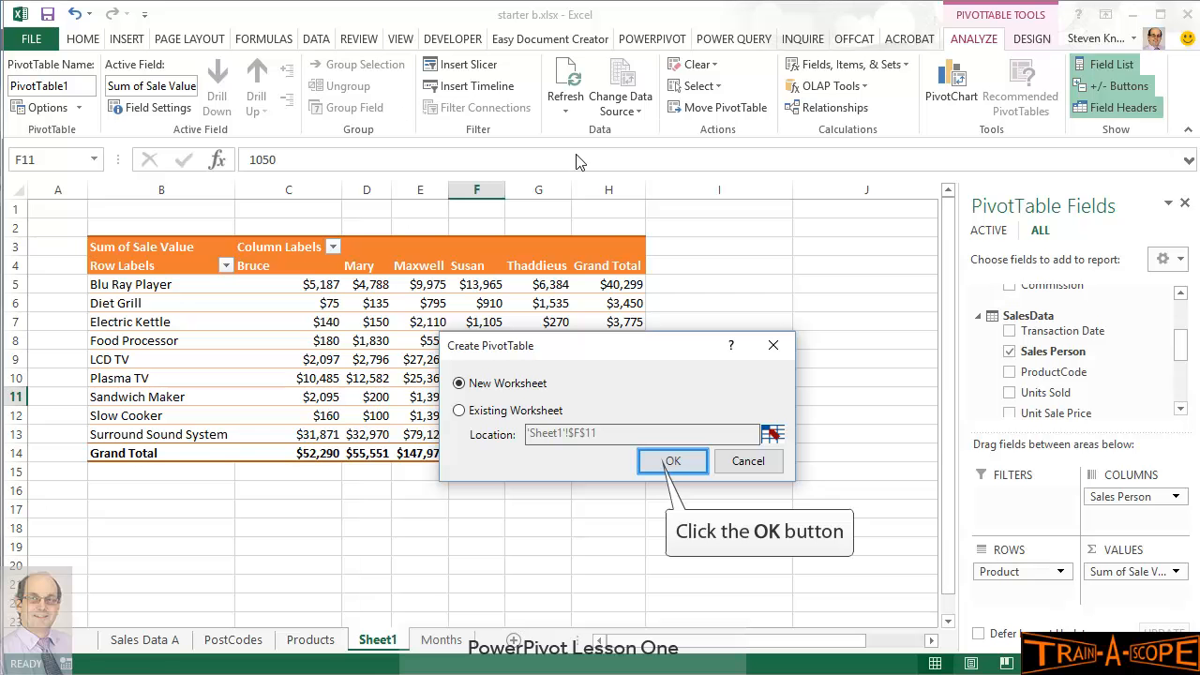
{"action": "left_click", "coordinate": [671, 461]}
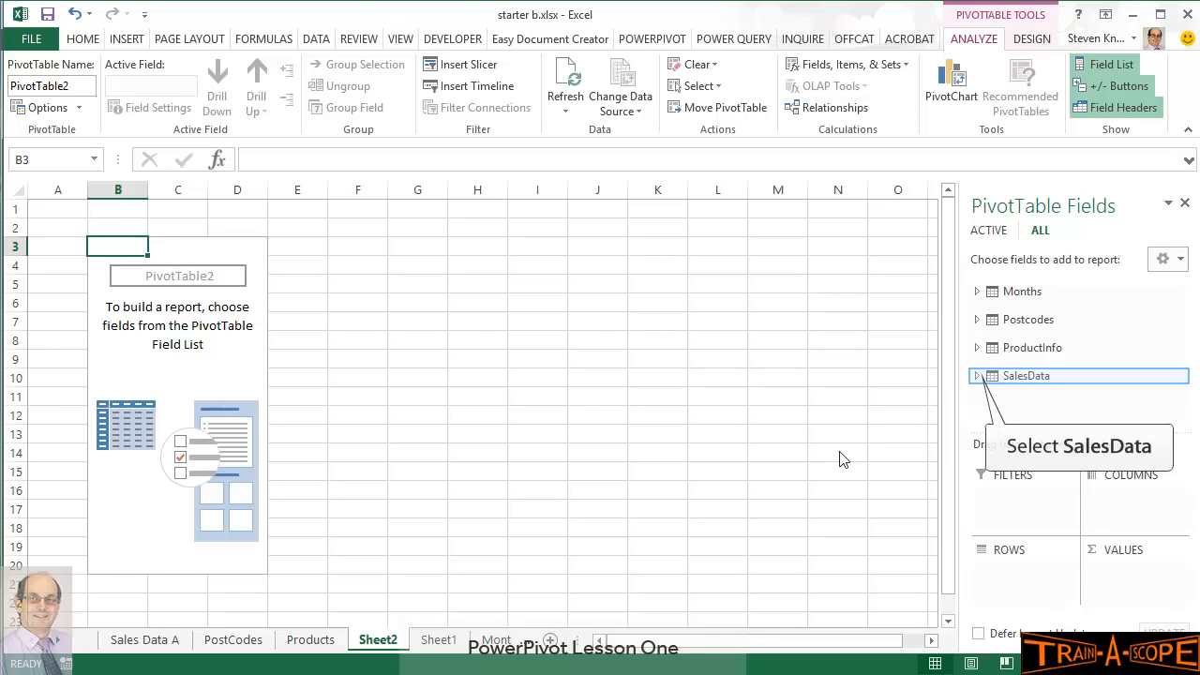
Add Transaction Date from SalesData to the new PivotTable's rows and Sale Value to its values
{"action": "left_click", "coordinate": [976, 377]}
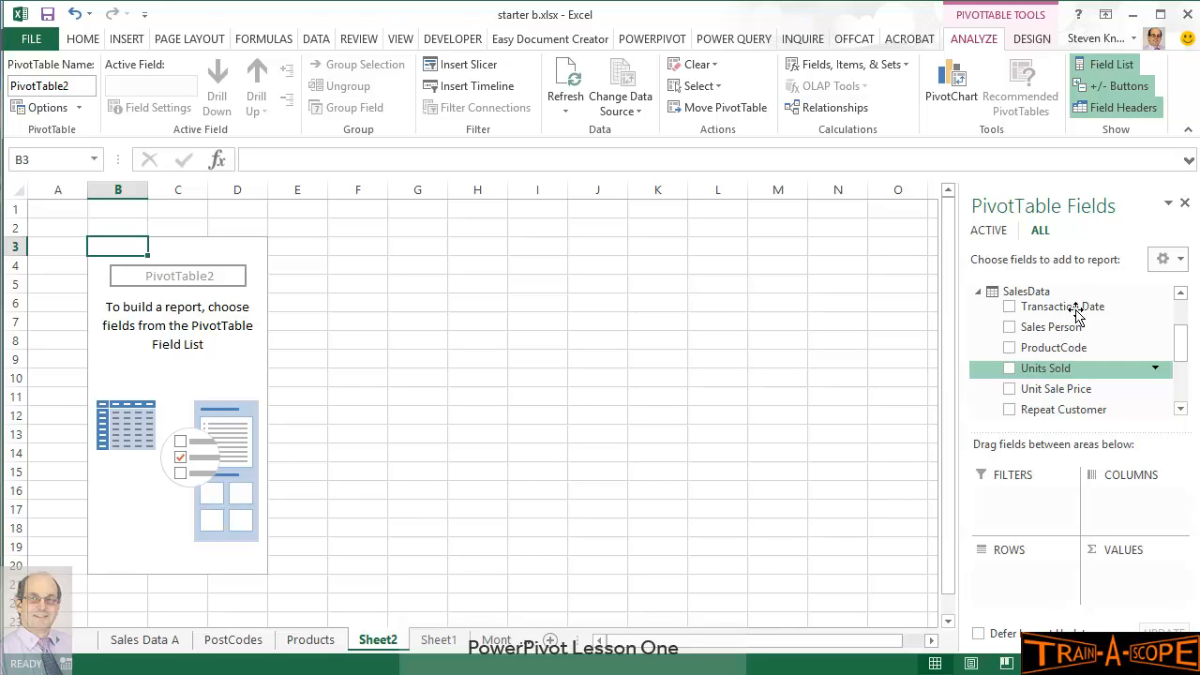
{"action": "left_click_drag", "start_coordinate": [1076, 314], "coordinate": [1010, 587]}
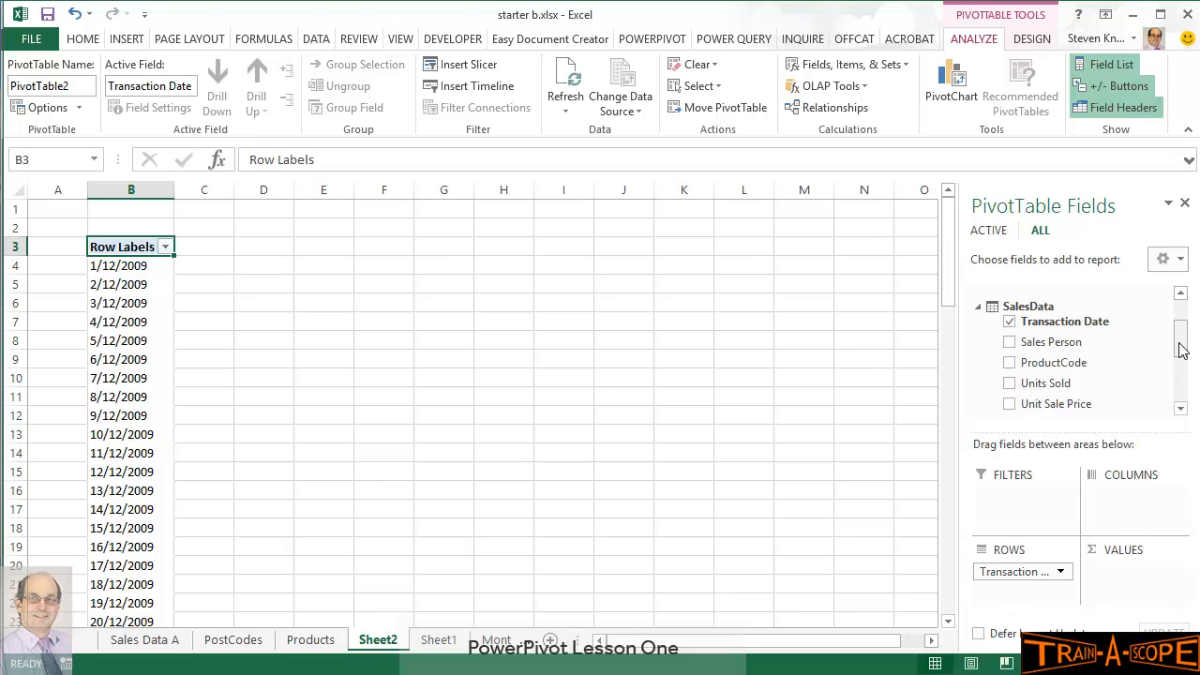
{"action": "left_click_drag", "start_coordinate": [1180, 349], "coordinate": [1182, 385]}
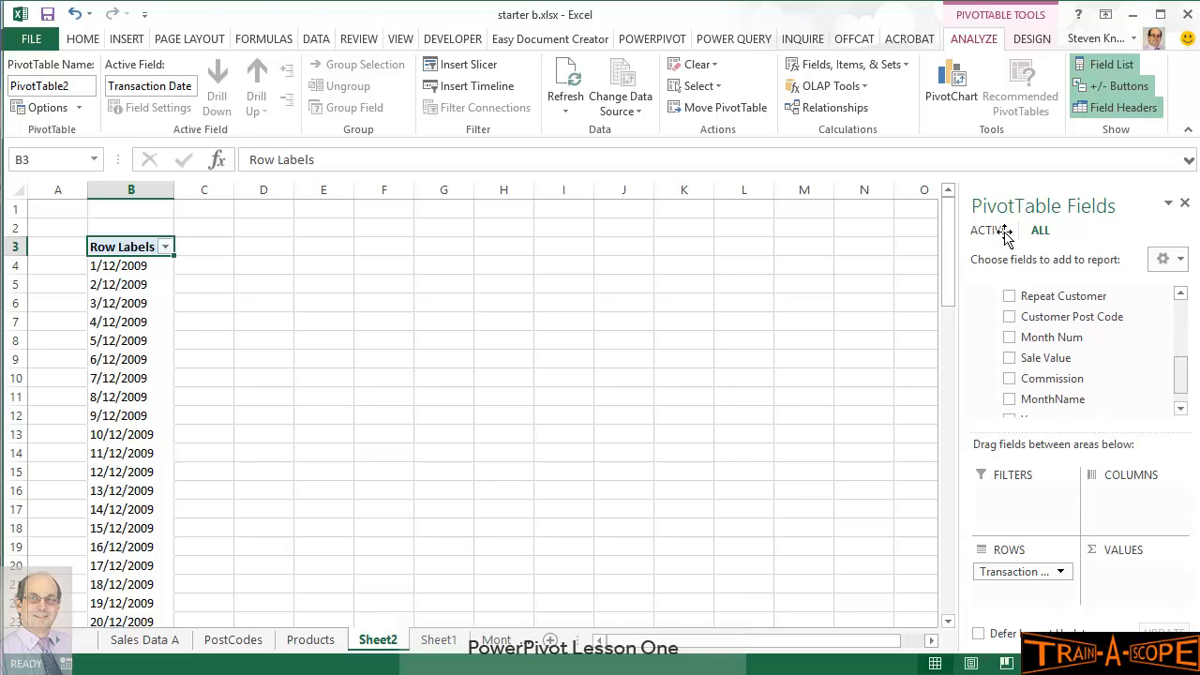
{"action": "left_click_drag", "start_coordinate": [1031, 357], "coordinate": [1098, 574]}
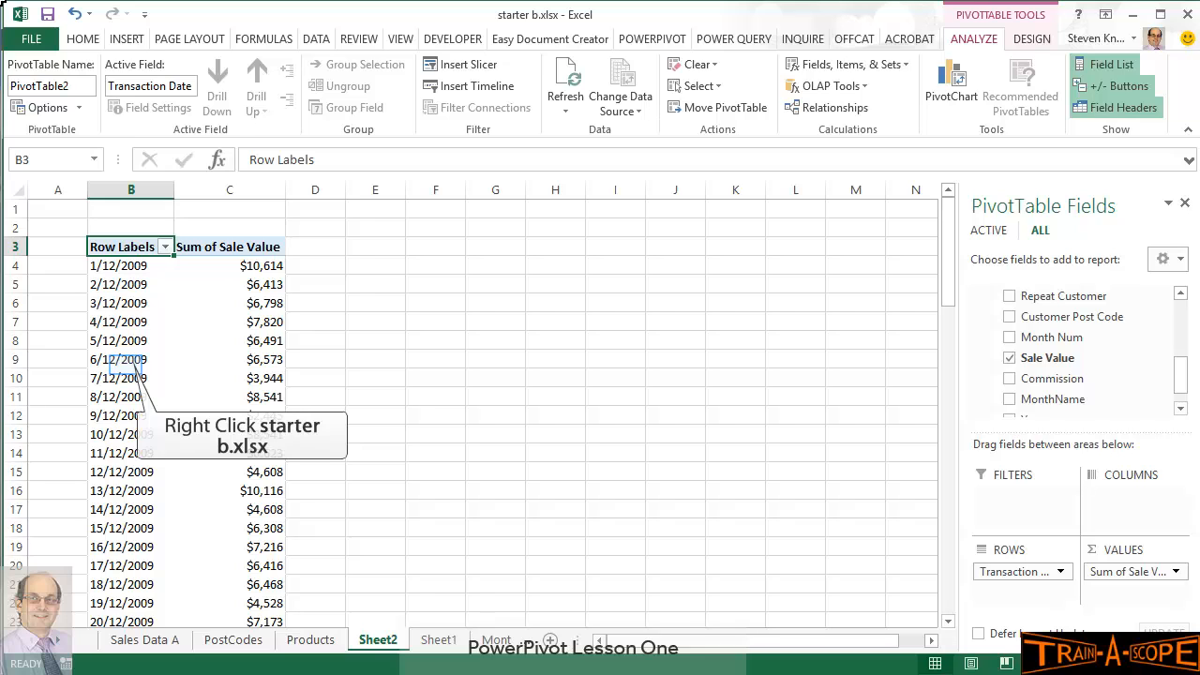
Check the grouping options for the transaction dates and remove Transaction Date from the PivotTable's rows
{"action": "right_click", "coordinate": [126, 366]}
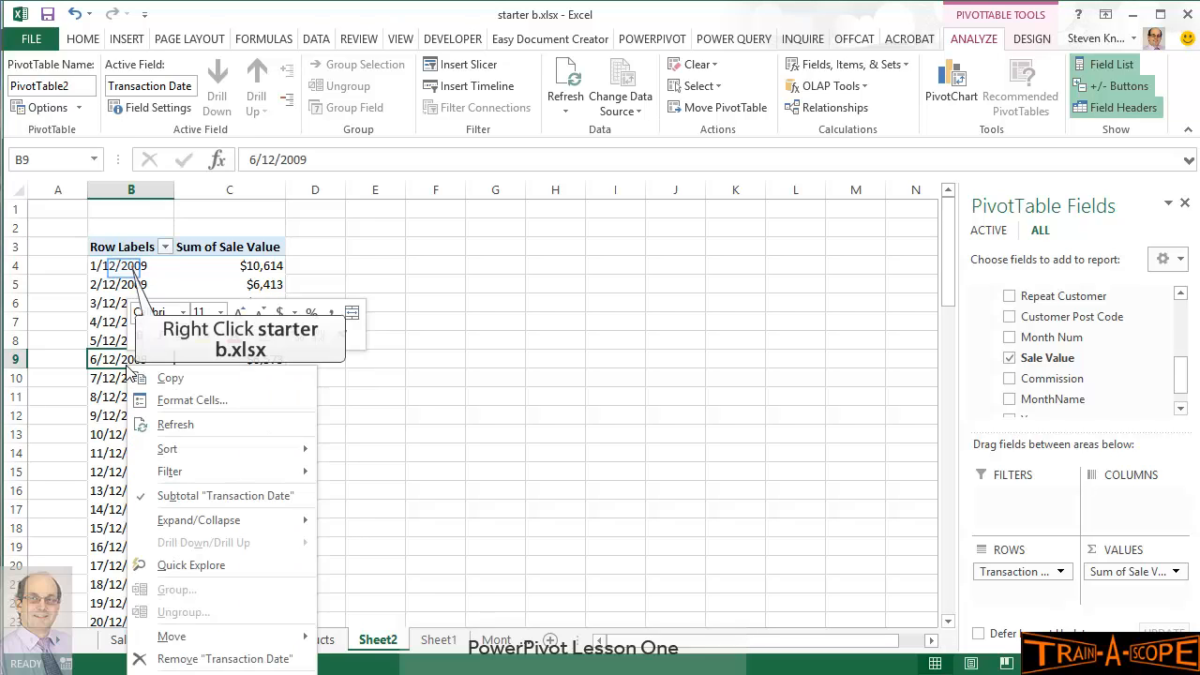
{"action": "right_click", "coordinate": [121, 269]}
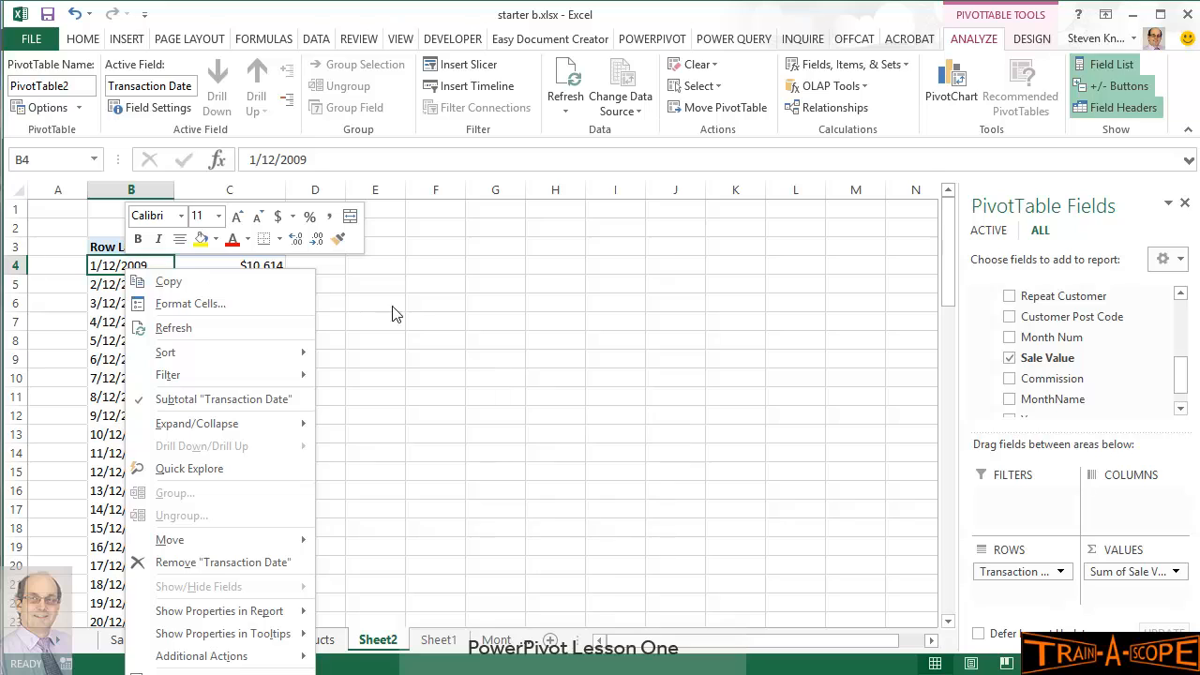
{"action": "key", "text": "Escape"}
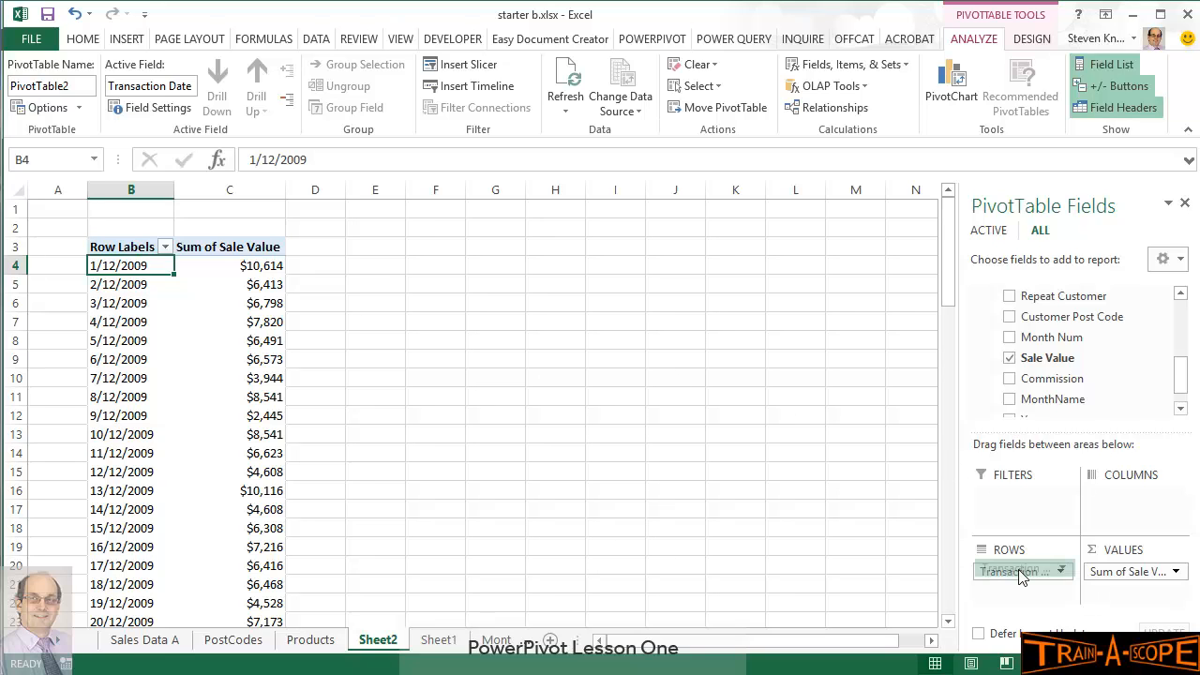
{"action": "scroll", "coordinate": [1067, 309], "scroll_direction": "up", "scroll_amount": 1}
{"action": "left_click_drag", "start_coordinate": [1067, 307], "coordinate": [174, 3]}
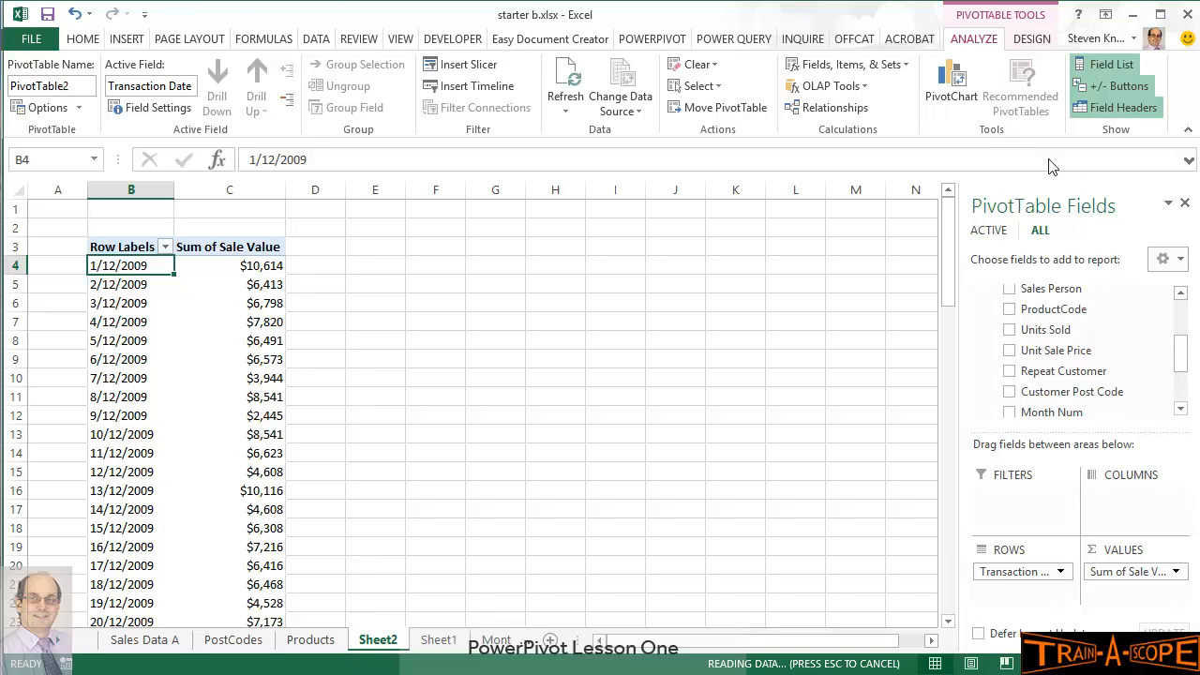
Add the Product field from ProductInfo to the PivotTable's rows
{"action": "left_click_drag", "start_coordinate": [1180, 358], "coordinate": [1180, 401]}
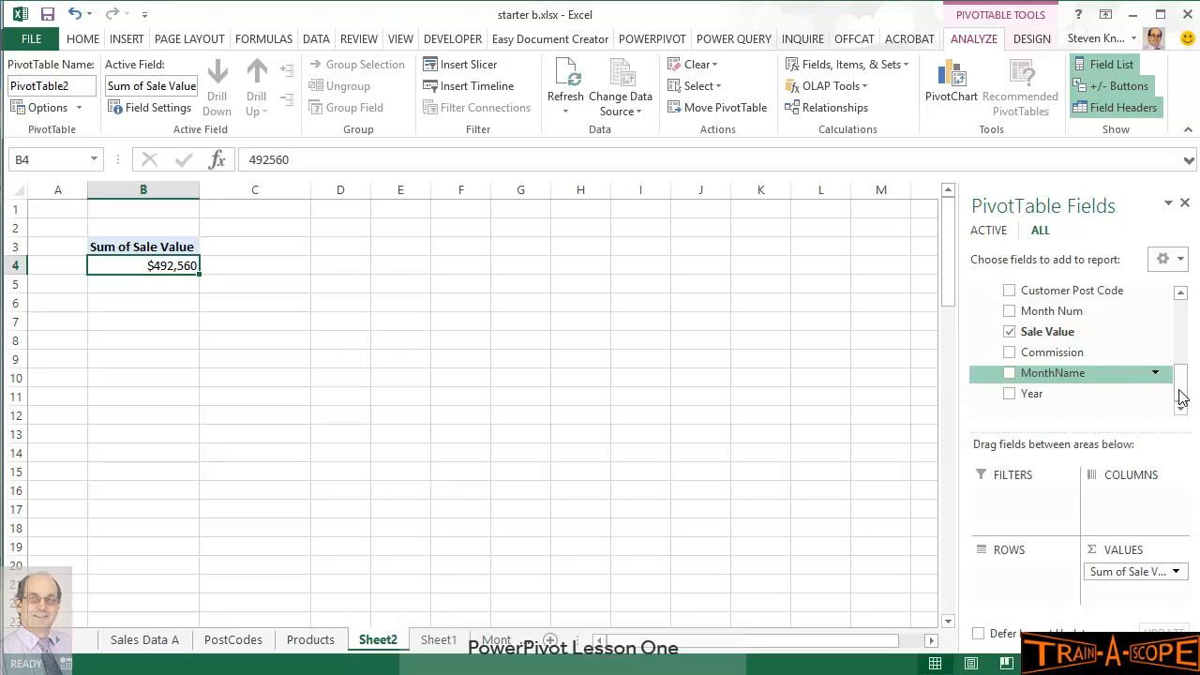
{"action": "left_click_drag", "start_coordinate": [1179, 395], "coordinate": [1179, 333]}
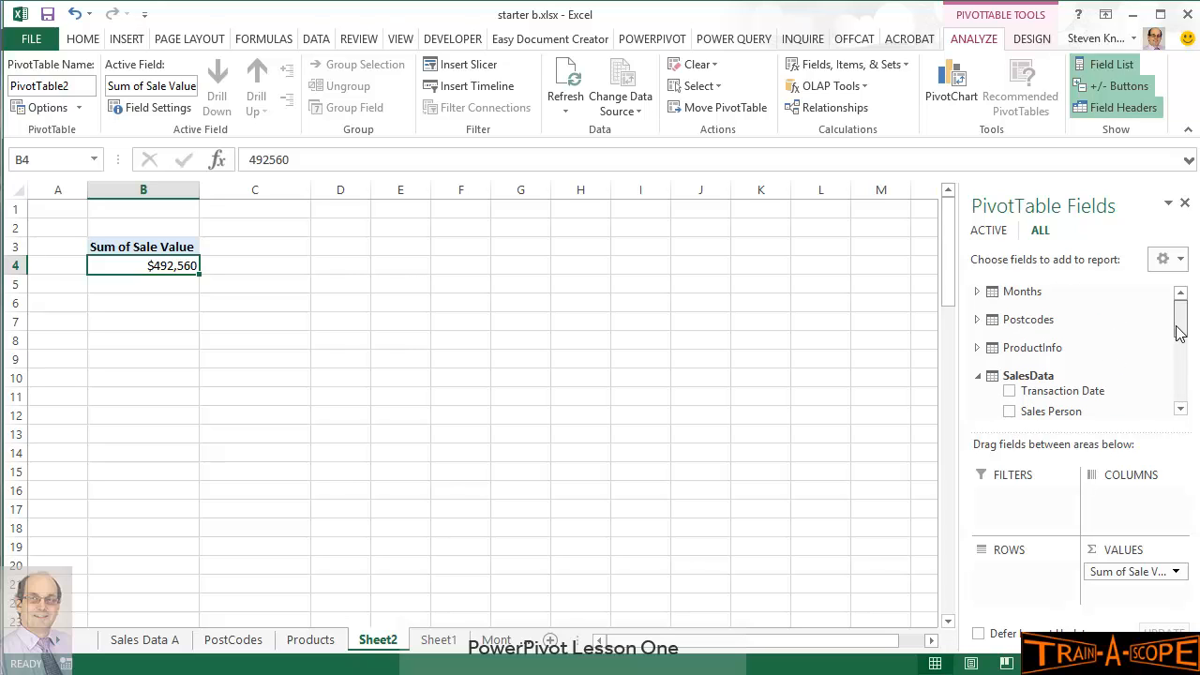
{"action": "left_click", "coordinate": [979, 347]}
{"action": "left_click_drag", "start_coordinate": [1031, 383], "coordinate": [997, 586]}
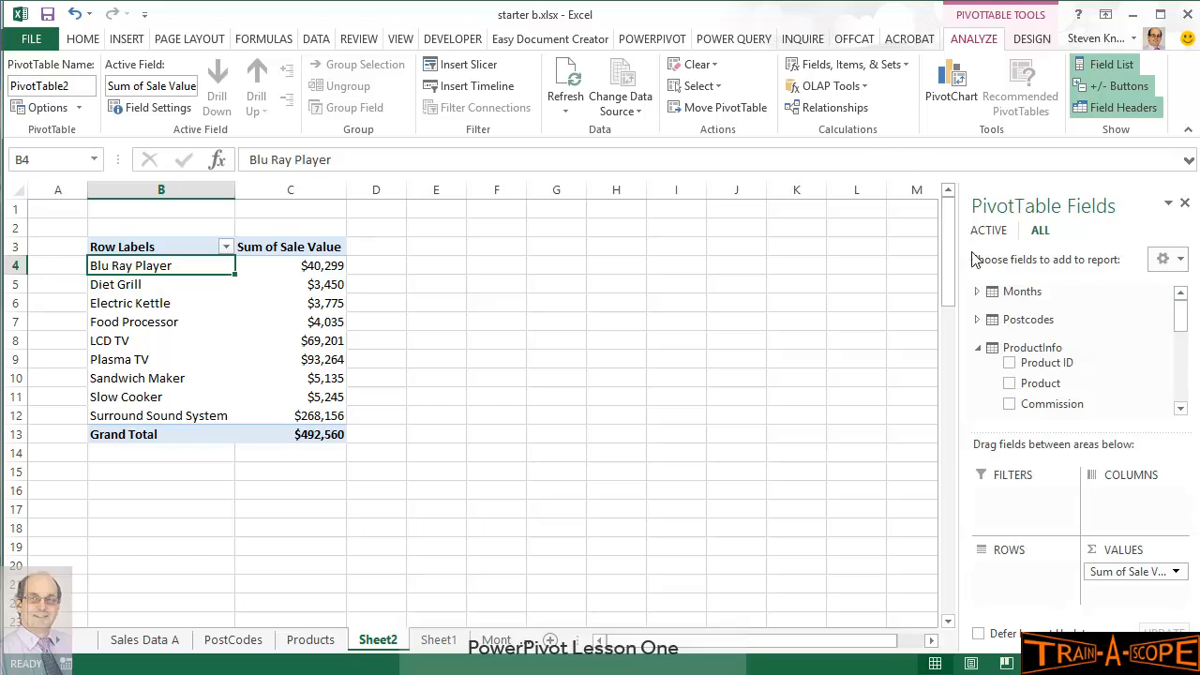
Add MonthName from SalesData to the PivotTable's columns and place Year above it
{"action": "left_click", "coordinate": [978, 293]}
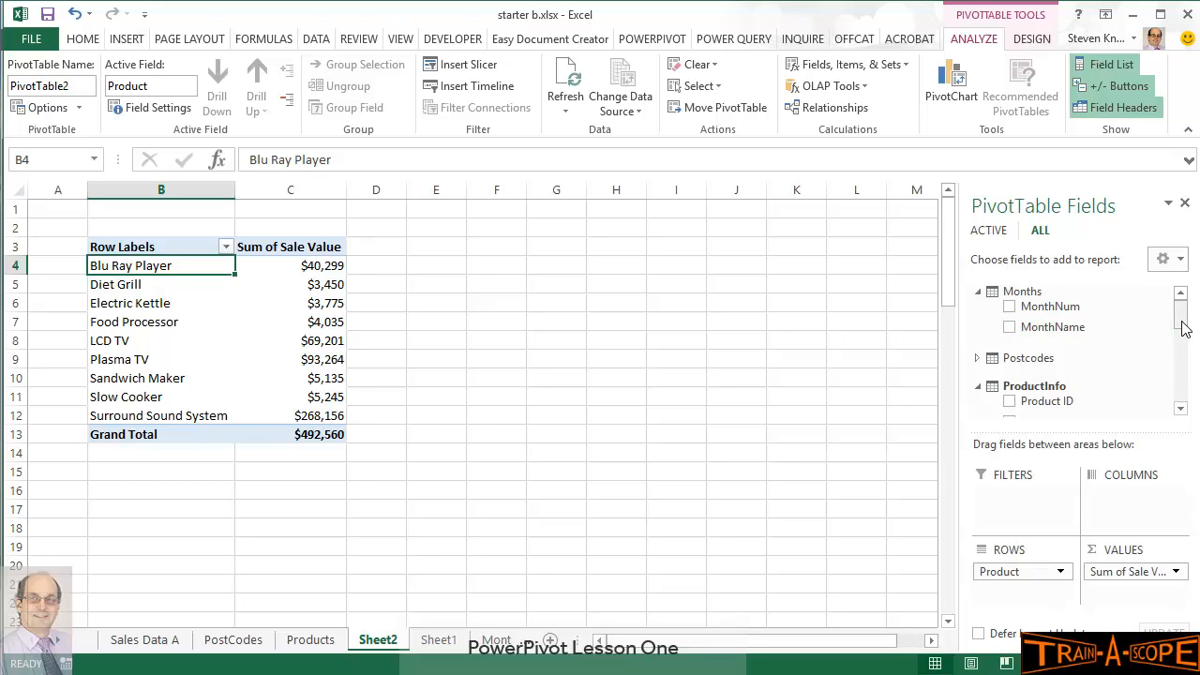
{"action": "left_click_drag", "start_coordinate": [1182, 326], "coordinate": [1181, 398]}
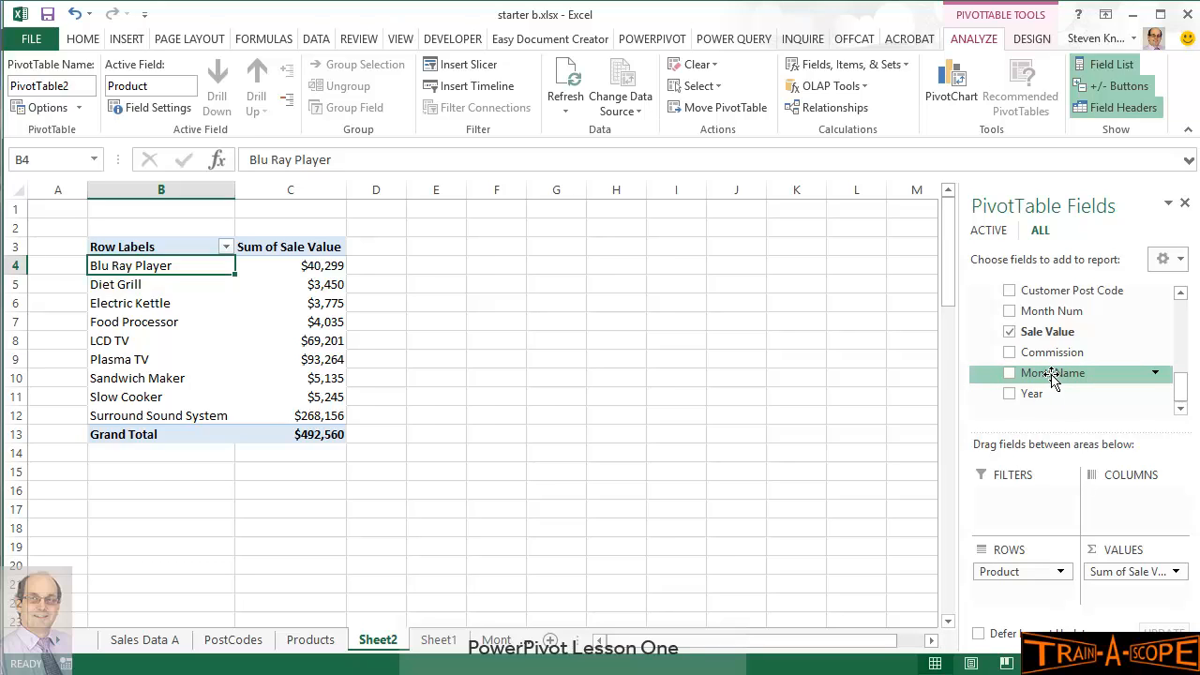
{"action": "left_click_drag", "start_coordinate": [1054, 373], "coordinate": [1116, 514]}
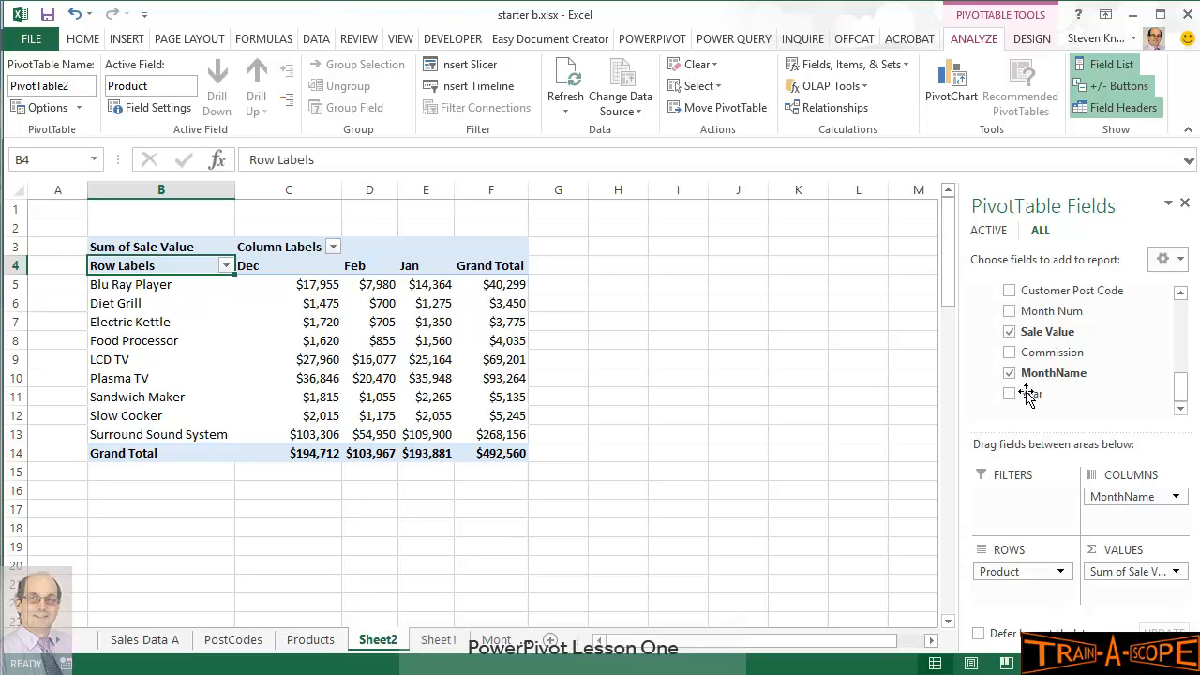
{"action": "left_click_drag", "start_coordinate": [1028, 393], "coordinate": [1103, 497]}
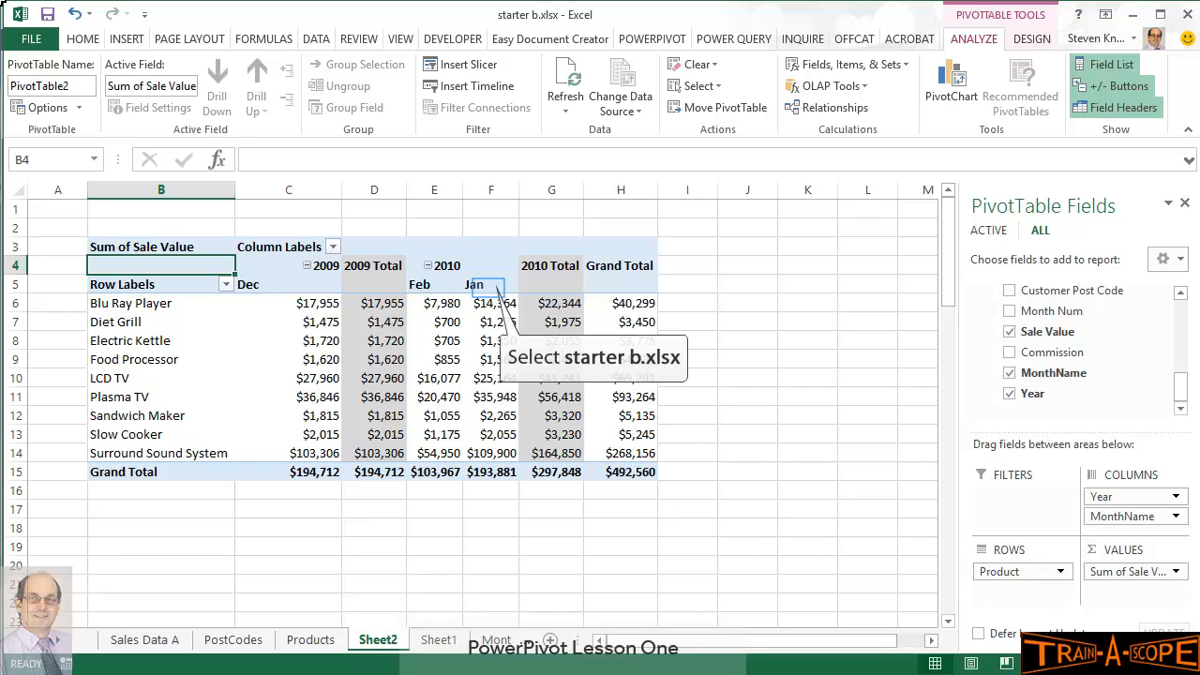
Move the Jan column before Feb within 2010 in the PivotTable
{"action": "left_click", "coordinate": [488, 288]}
{"action": "left_click_drag", "start_coordinate": [503, 295], "coordinate": [424, 301]}
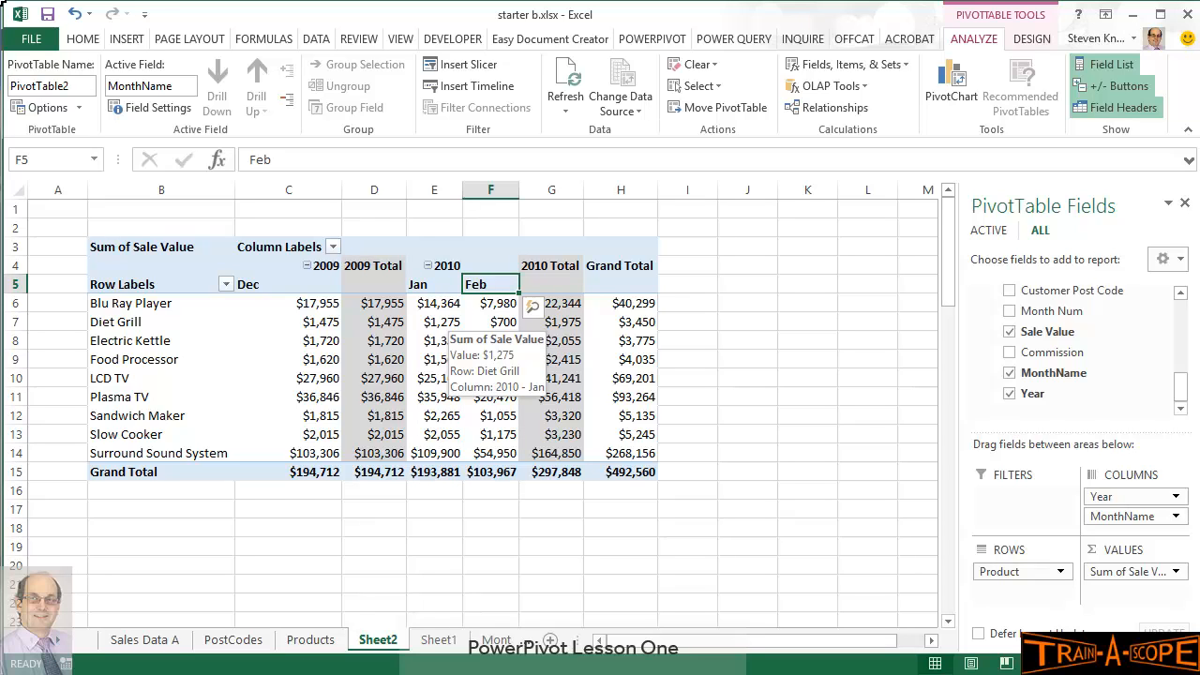